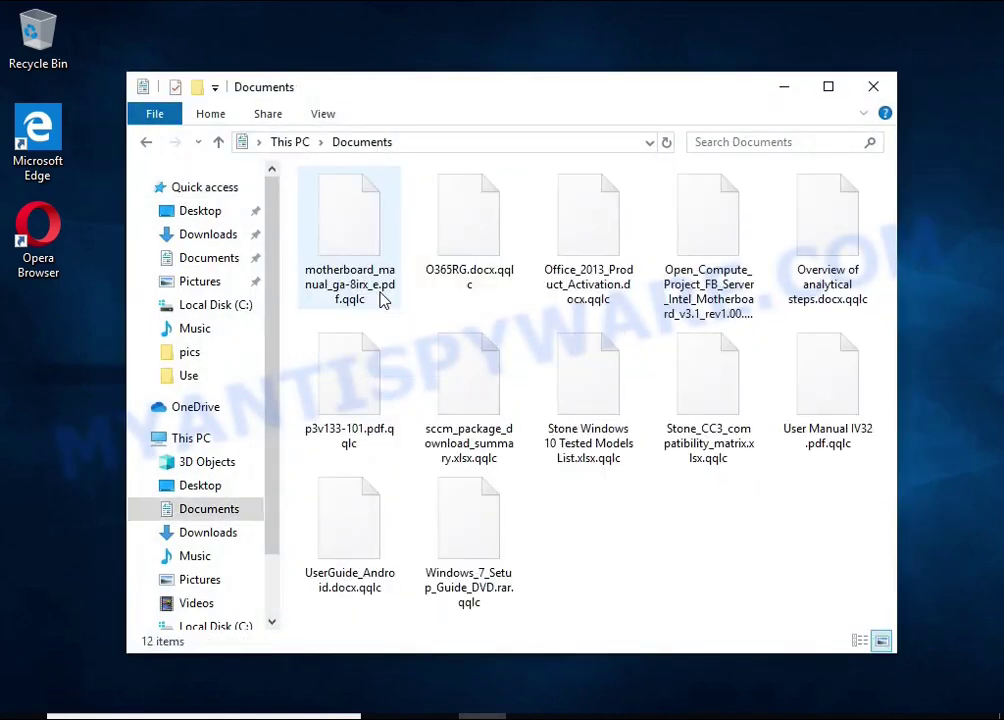
Step: Try opening O365RG.docx.qqlc, then rename it to O365RG.docx by removing the .qqlc extension
{"action": "double_click", "coordinate": [441, 256]}
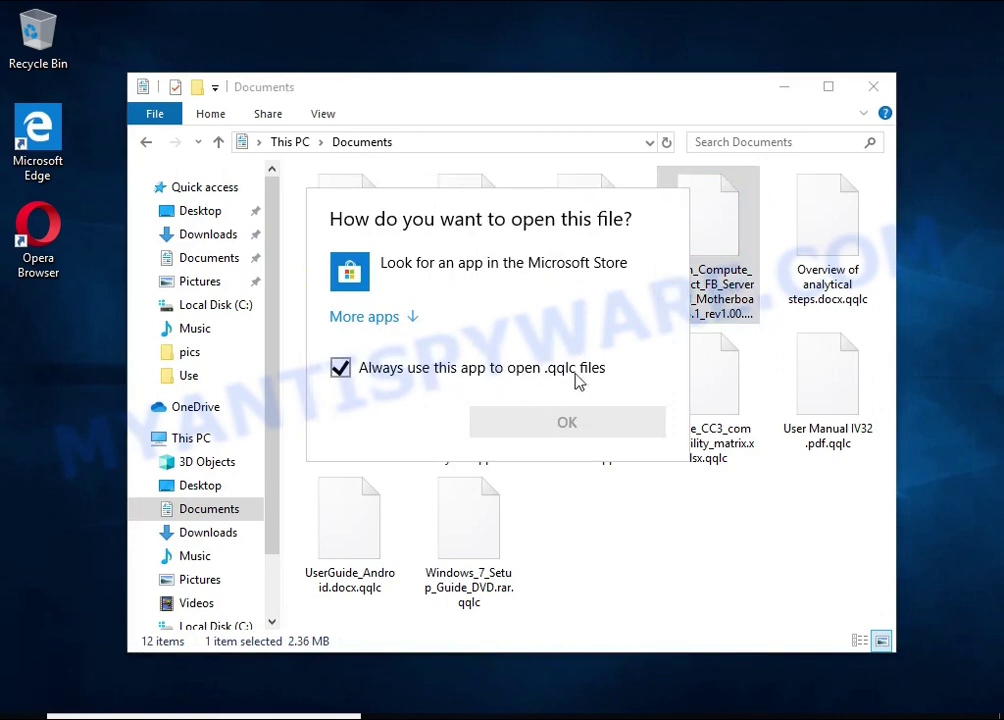
{"action": "left_click", "coordinate": [755, 247]}
{"action": "left_click", "coordinate": [490, 215]}
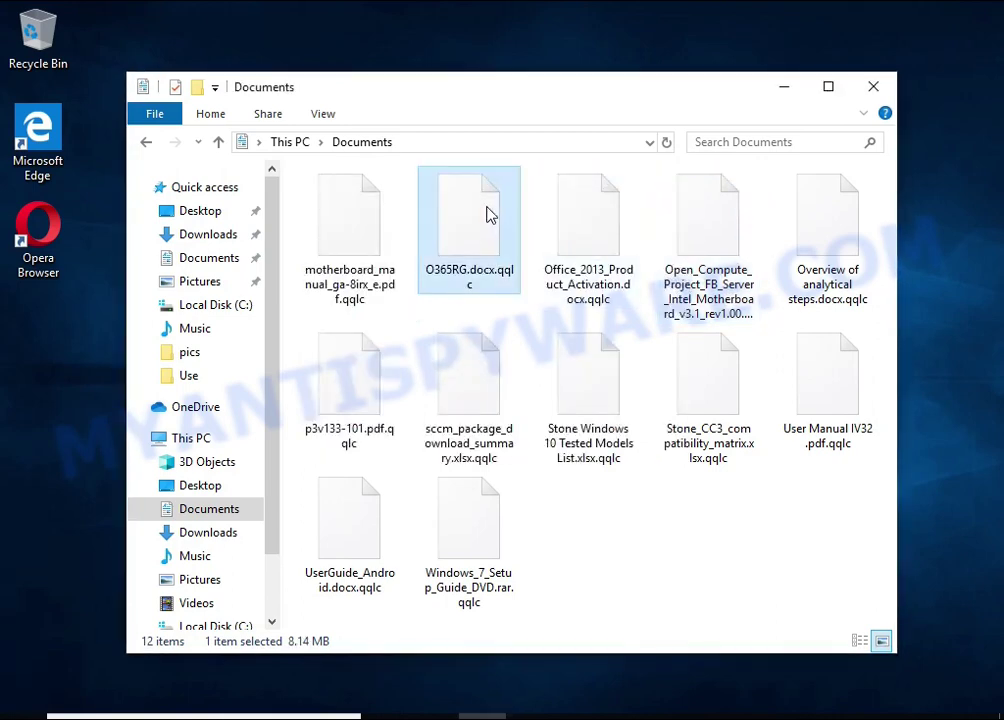
{"action": "right_click", "coordinate": [487, 209]}
{"action": "left_click", "coordinate": [695, 448]}
{"action": "key", "text": "End"}
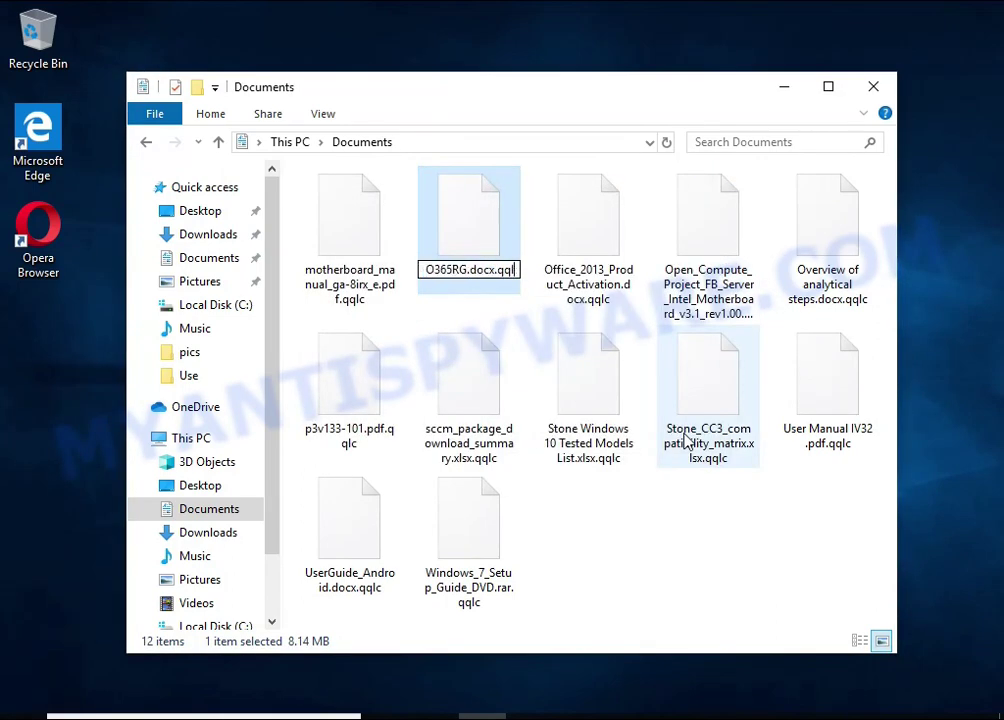
{"action": "key", "text": "BackSpace"}
{"action": "key", "text": "BackSpace"}
{"action": "key", "text": "BackSpace"}
{"action": "key", "text": "BackSpace"}
{"action": "key", "text": "Return"}
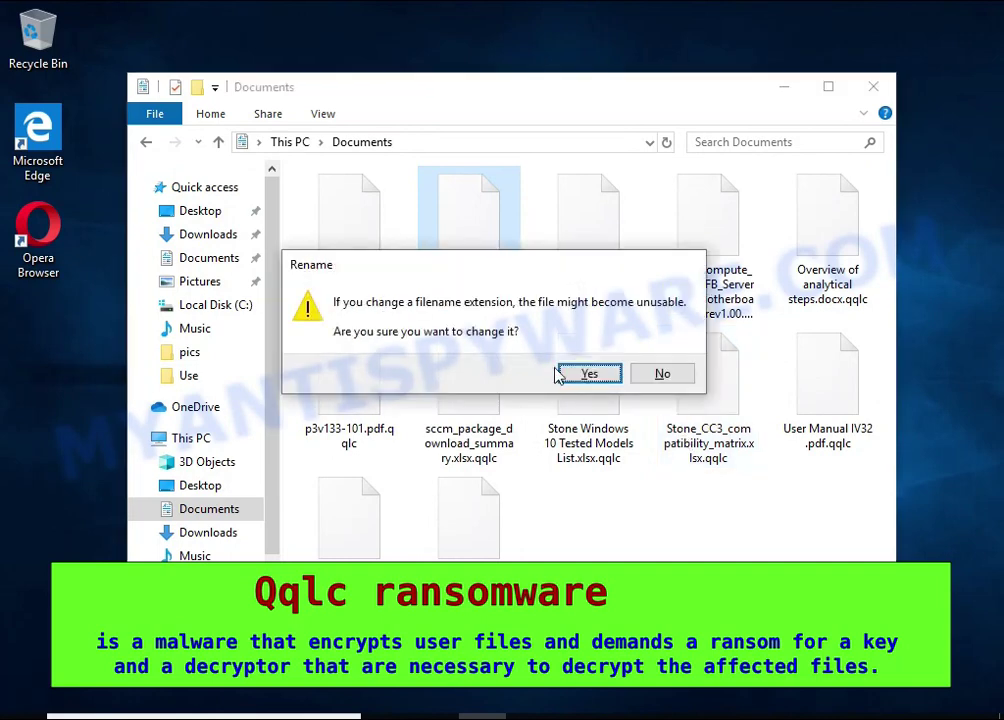
{"action": "left_click", "coordinate": [562, 374]}
Step: Open O365RG.docx in LibreOffice and let it attempt a repair, which fails
{"action": "double_click", "coordinate": [476, 208]}
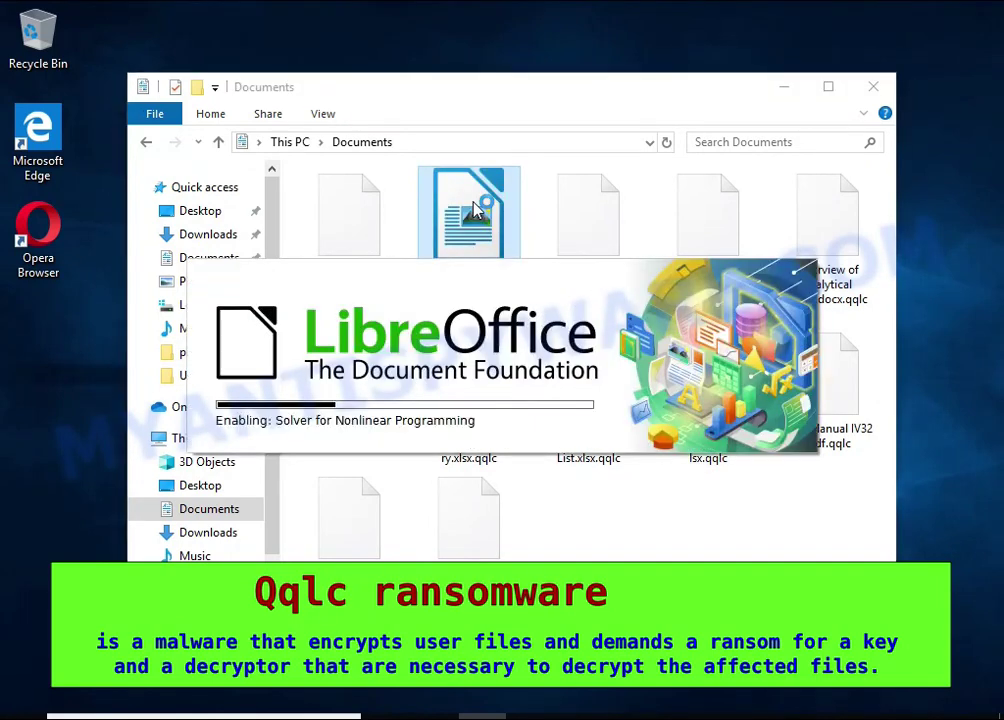
{"action": "double_click", "coordinate": [460, 258]}
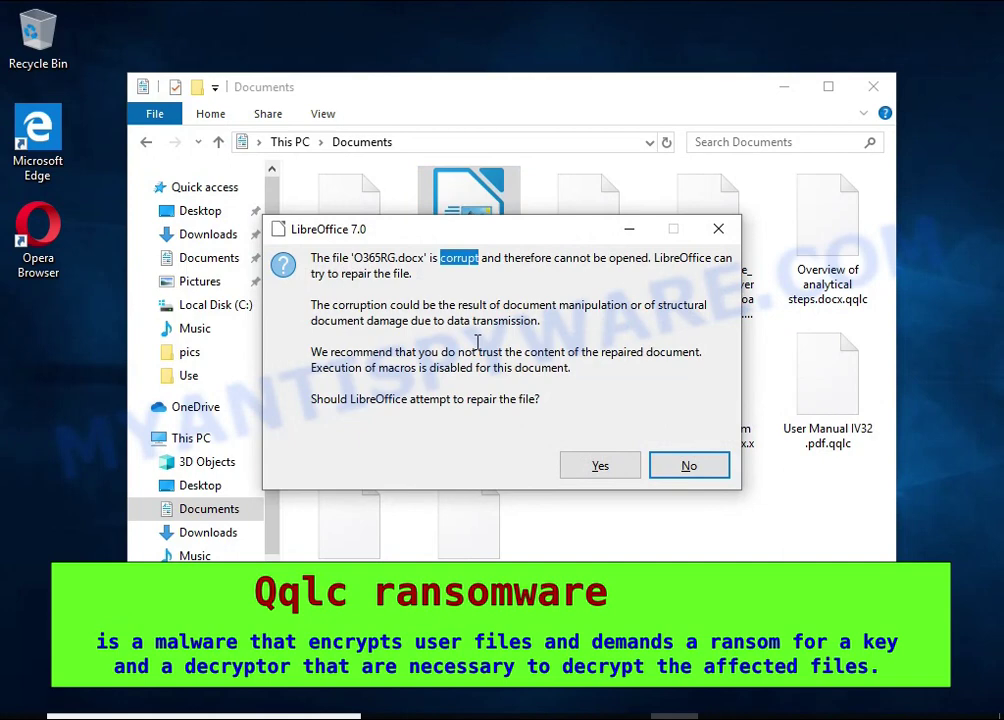
{"action": "left_click", "coordinate": [600, 465]}
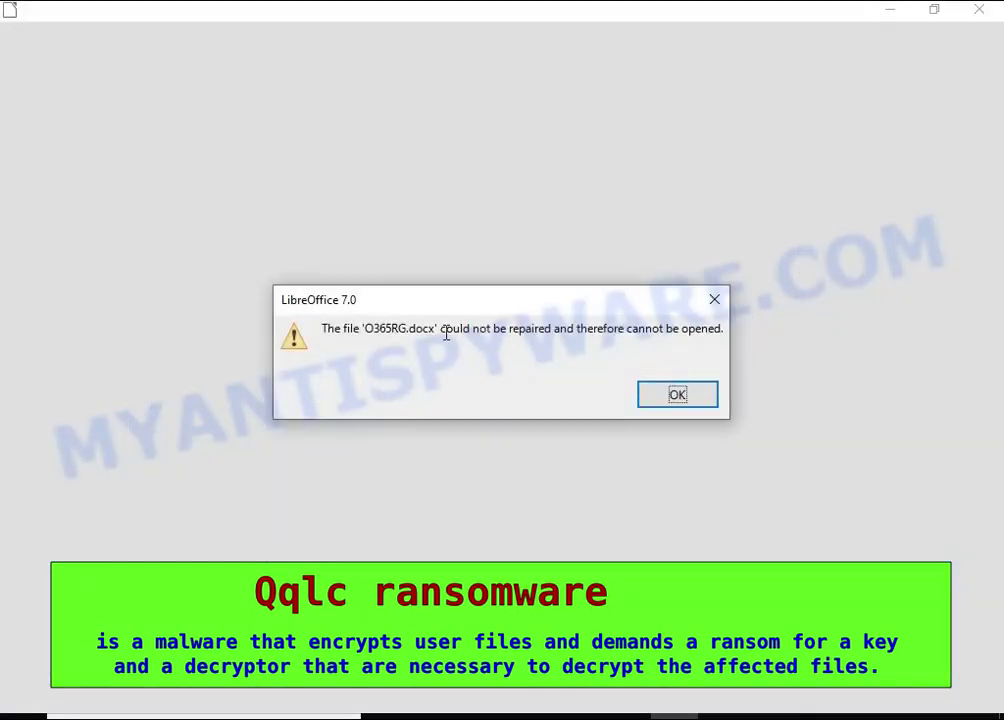
{"action": "left_click_drag", "start_coordinate": [441, 328], "coordinate": [465, 366]}
{"action": "left_click", "coordinate": [670, 393]}
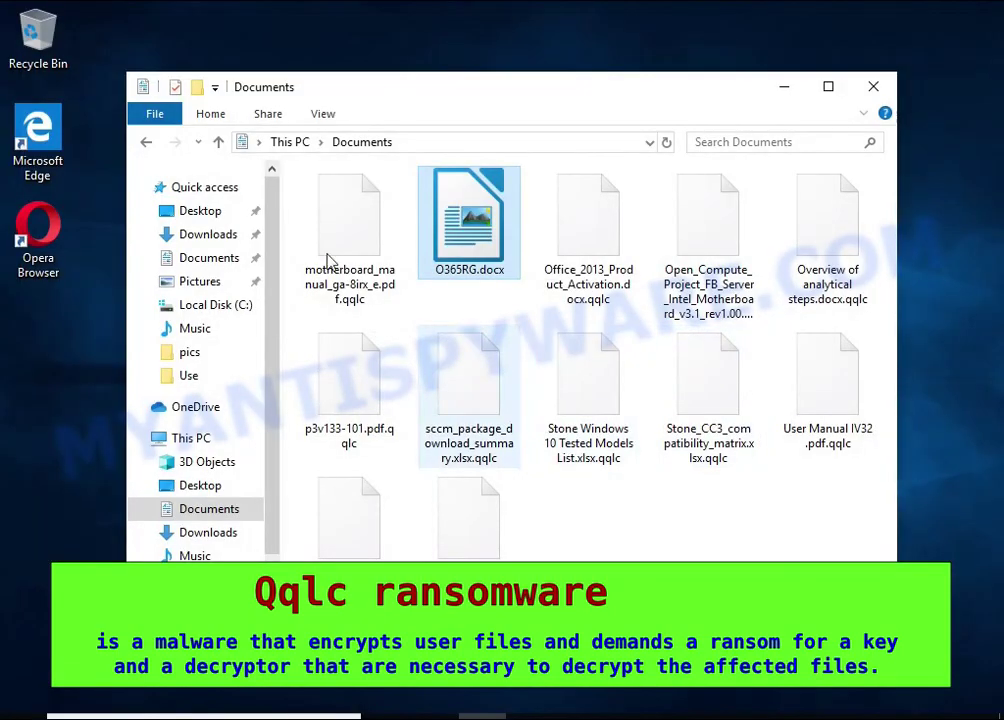
Step: Rename the motherboard_manual_ga-8irx_e.pdf.qqlc file to drop the .qqlc extension
{"action": "right_click", "coordinate": [321, 183]}
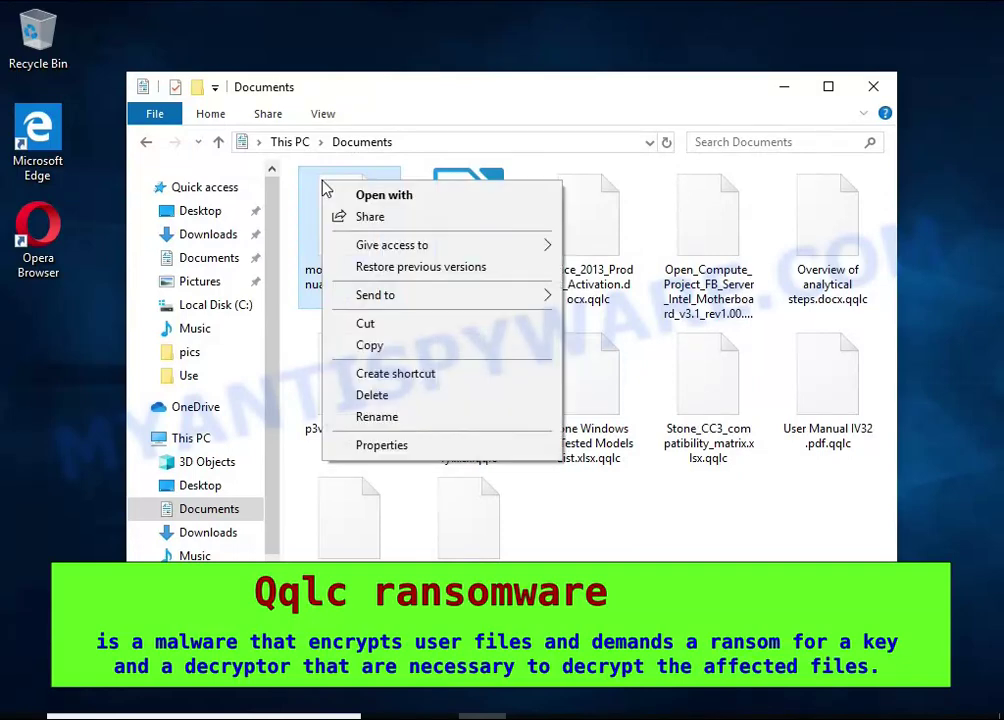
{"action": "left_click", "coordinate": [437, 421]}
{"action": "key", "text": "End"}
{"action": "key", "text": "BackSpace"}
{"action": "key", "text": "BackSpace"}
{"action": "key", "text": "BackSpace"}
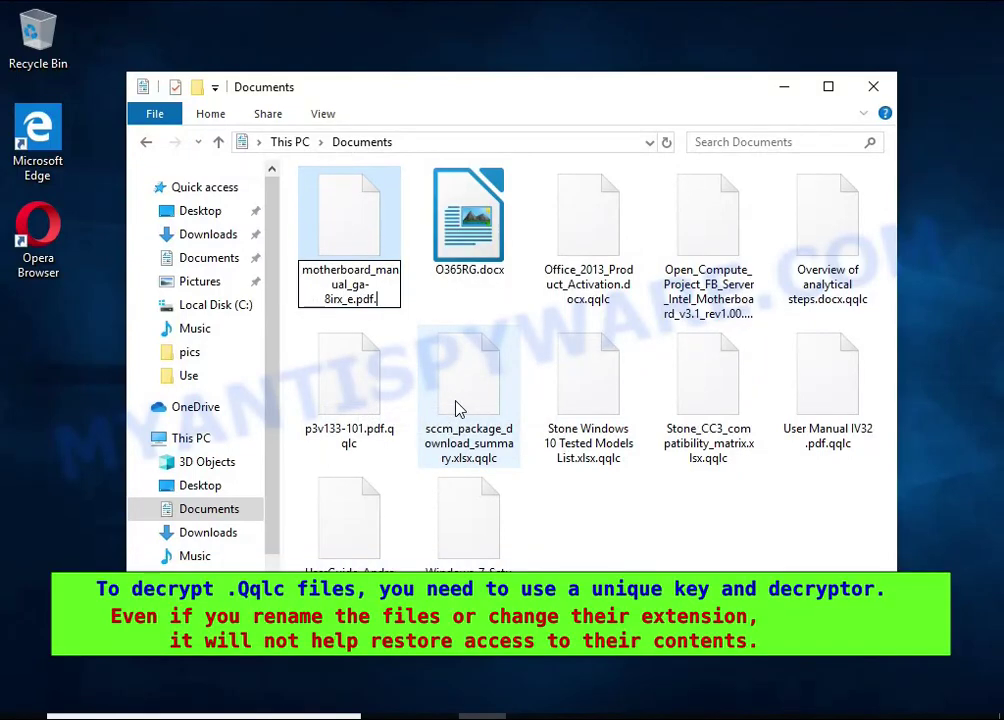
{"action": "key", "text": "Return"}
{"action": "left_click", "coordinate": [592, 372]}
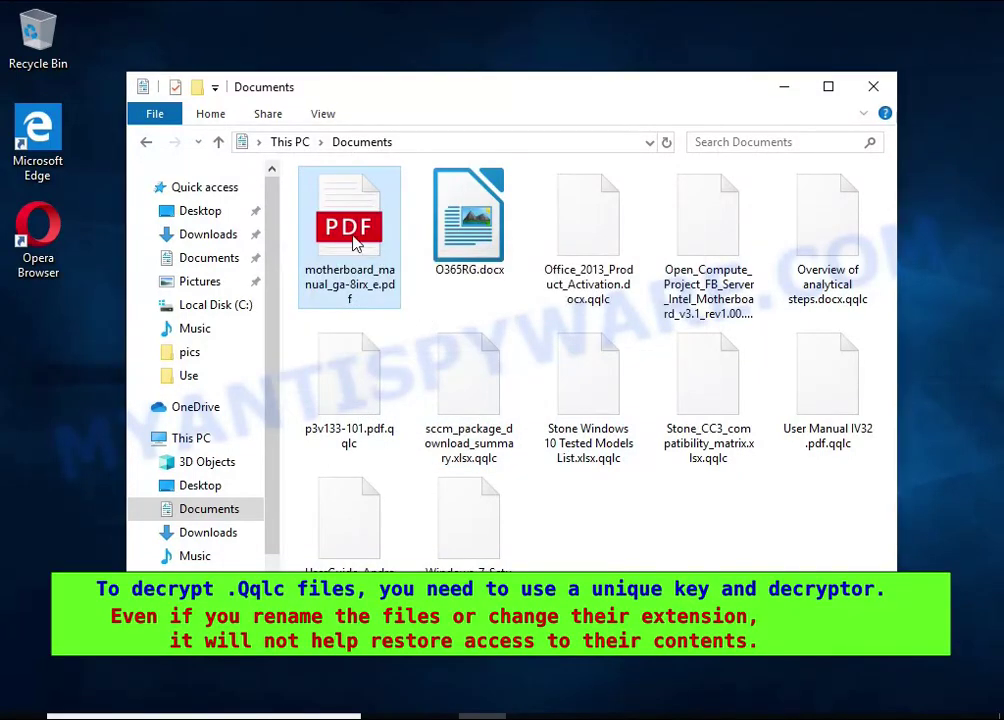
Step: Open the renamed motherboard manual PDF in Edge, see the error, and close it
{"action": "double_click", "coordinate": [347, 230]}
{"action": "left_click", "coordinate": [385, 311]}
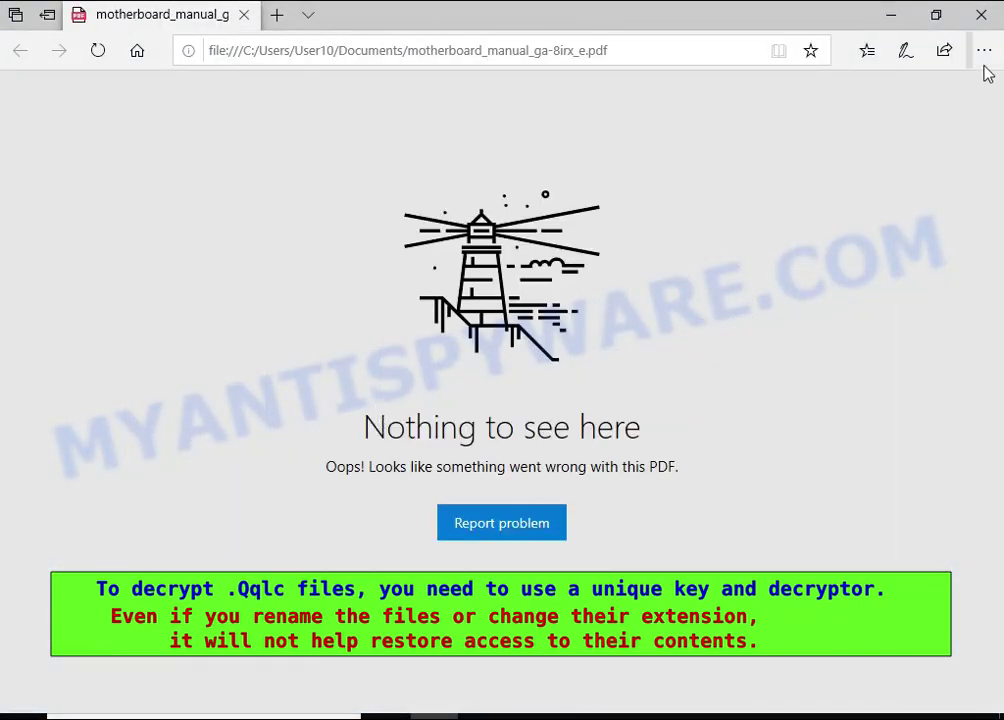
{"action": "left_click", "coordinate": [981, 14]}
Step: In Pictures, rename Desert.jpg.qqlc to Desert.jpg and try opening it in Photos, which fails
{"action": "left_click", "coordinate": [217, 288]}
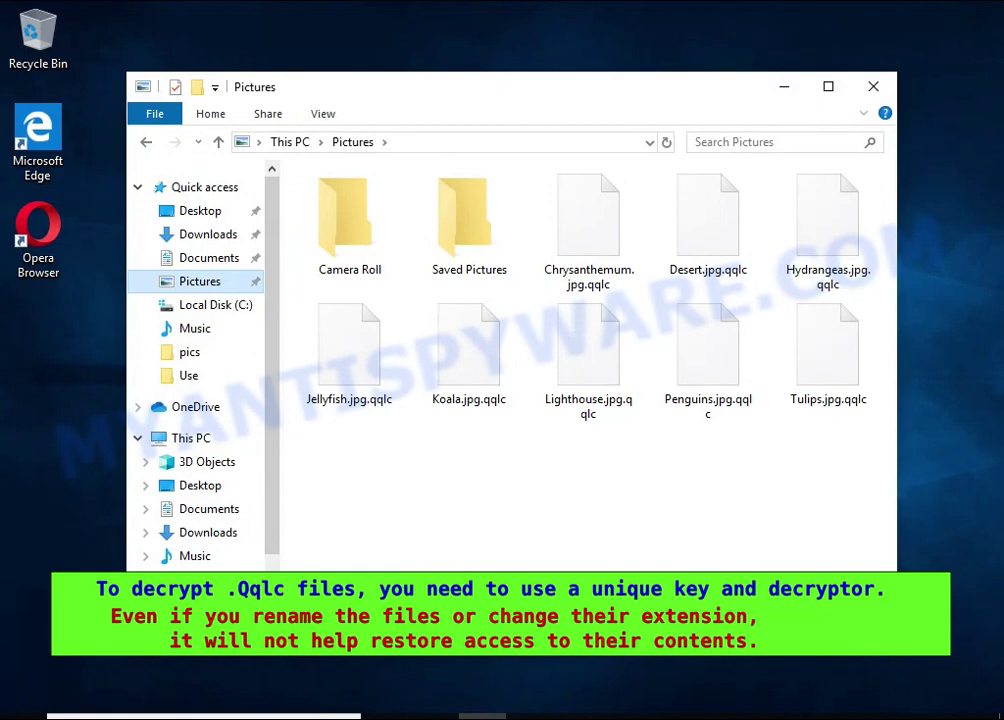
{"action": "double_click", "coordinate": [622, 283]}
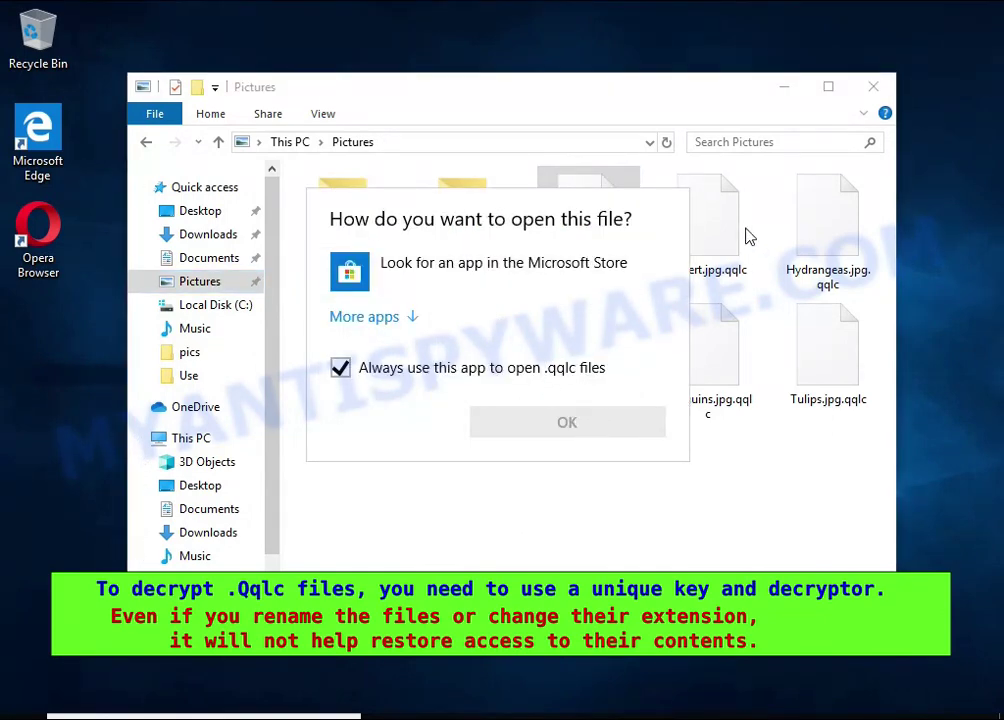
{"action": "right_click", "coordinate": [707, 190]}
{"action": "left_click", "coordinate": [777, 421]}
{"action": "key", "text": "End"}
{"action": "key", "text": "BackSpace"}
{"action": "key", "text": "BackSpace"}
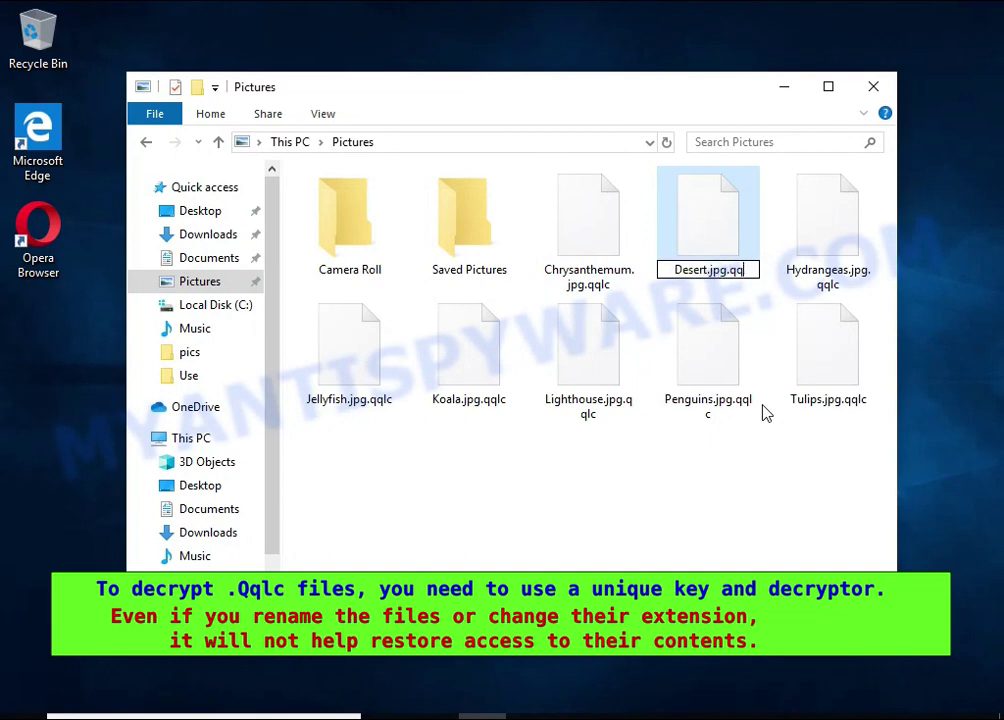
{"action": "key", "text": "BackSpace"}
{"action": "key", "text": "BackSpace"}
{"action": "key", "text": "BackSpace"}
{"action": "key", "text": "Return"}
{"action": "key", "text": "Return"}
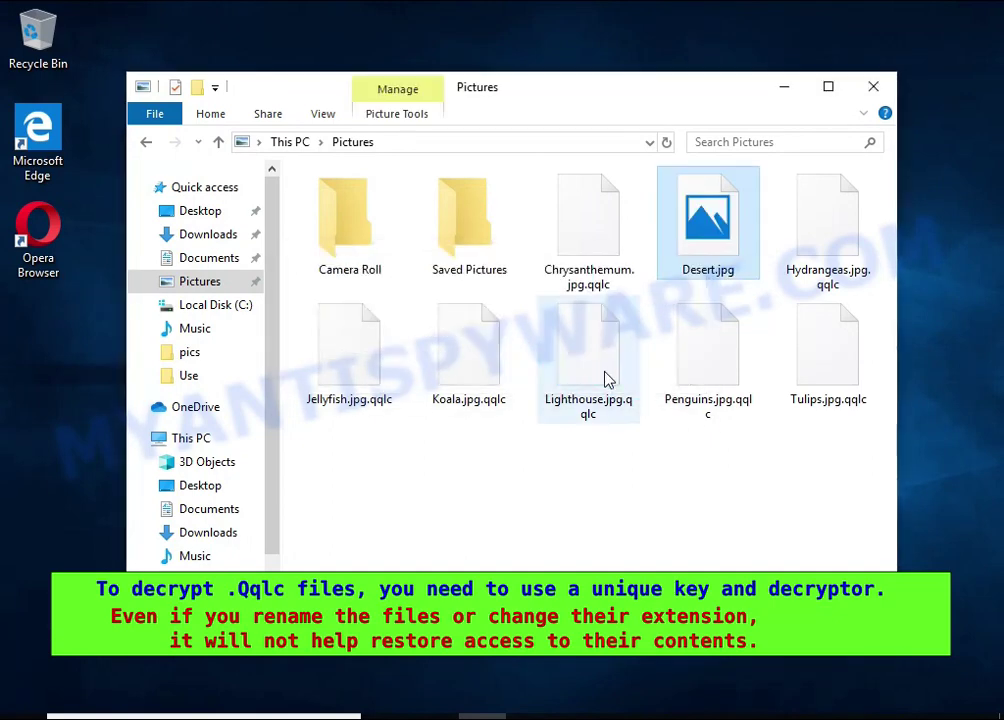
{"action": "key", "text": "Return"}
{"action": "double_click", "coordinate": [463, 316]}
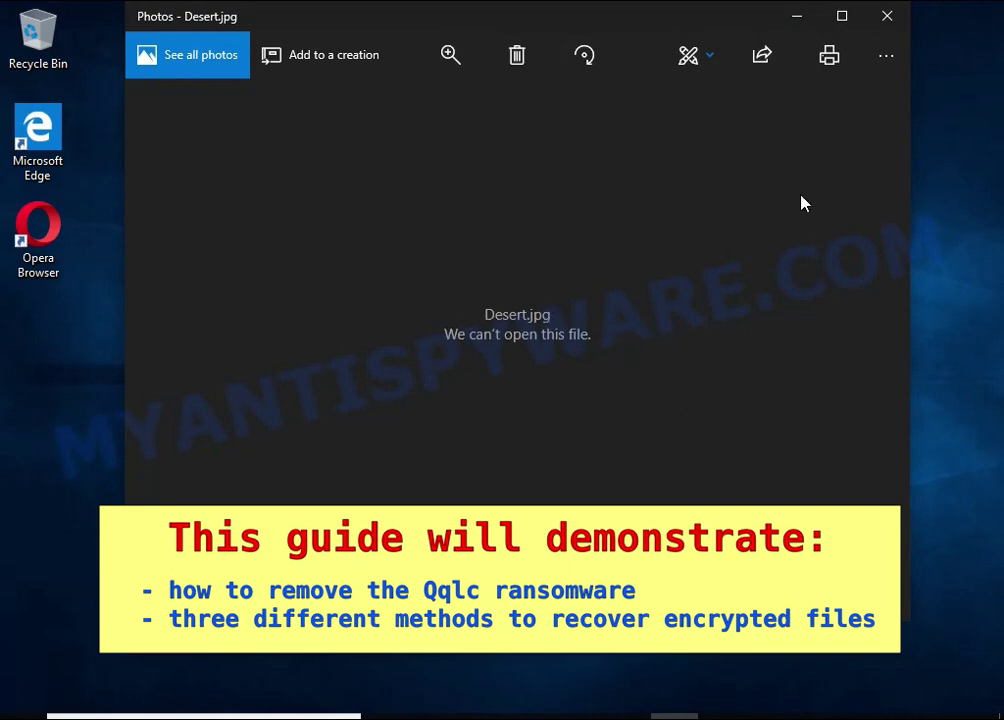
Step: Close Photos and open the _readme.txt ransom note from the Local Disk (C:) root in Notepad
{"action": "left_click", "coordinate": [886, 16]}
{"action": "left_click", "coordinate": [215, 304]}
{"action": "left_click", "coordinate": [350, 345]}
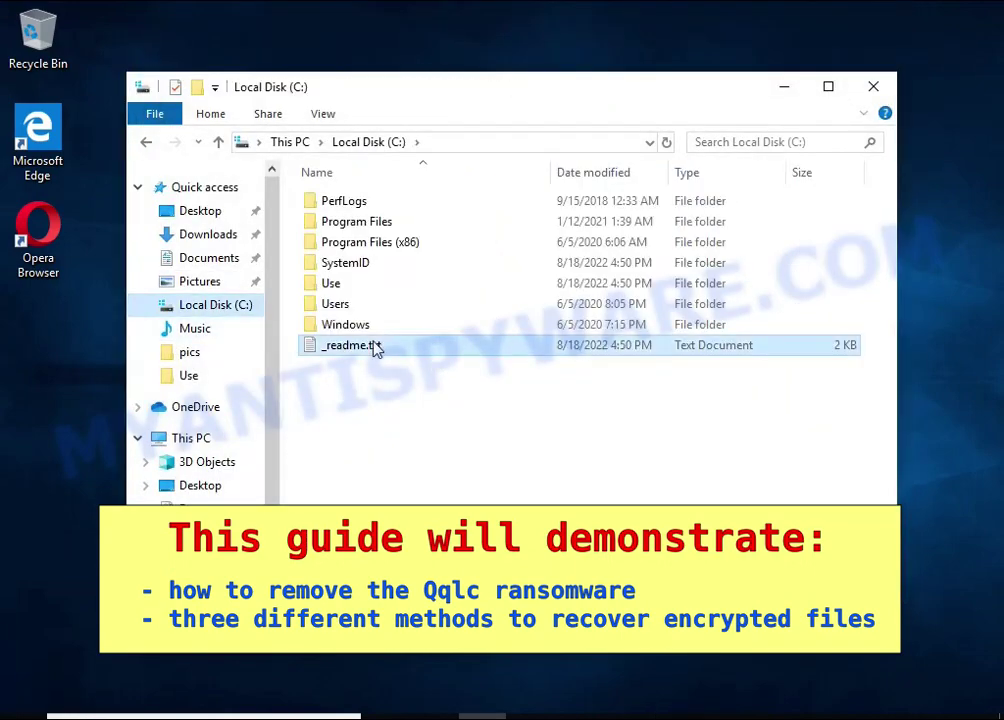
{"action": "double_click", "coordinate": [511, 354]}
{"action": "double_click", "coordinate": [504, 329]}
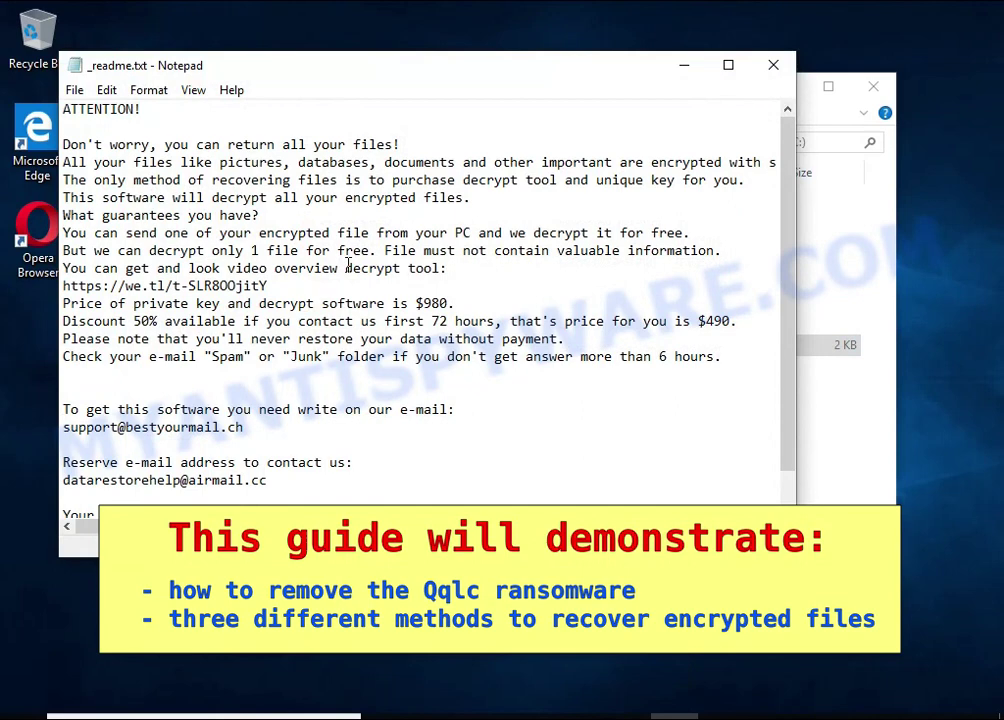
Step: Read the note's lines about encrypted files, then close Notepad and File Explorer
{"action": "mouse_move", "coordinate": [70, 165]}
{"action": "left_mouse_down"}
{"action": "mouse_move", "coordinate": [475, 179]}
{"action": "mouse_move", "coordinate": [724, 162]}
{"action": "left_mouse_up"}
{"action": "left_click", "coordinate": [701, 164]}
{"action": "double_click", "coordinate": [703, 163]}
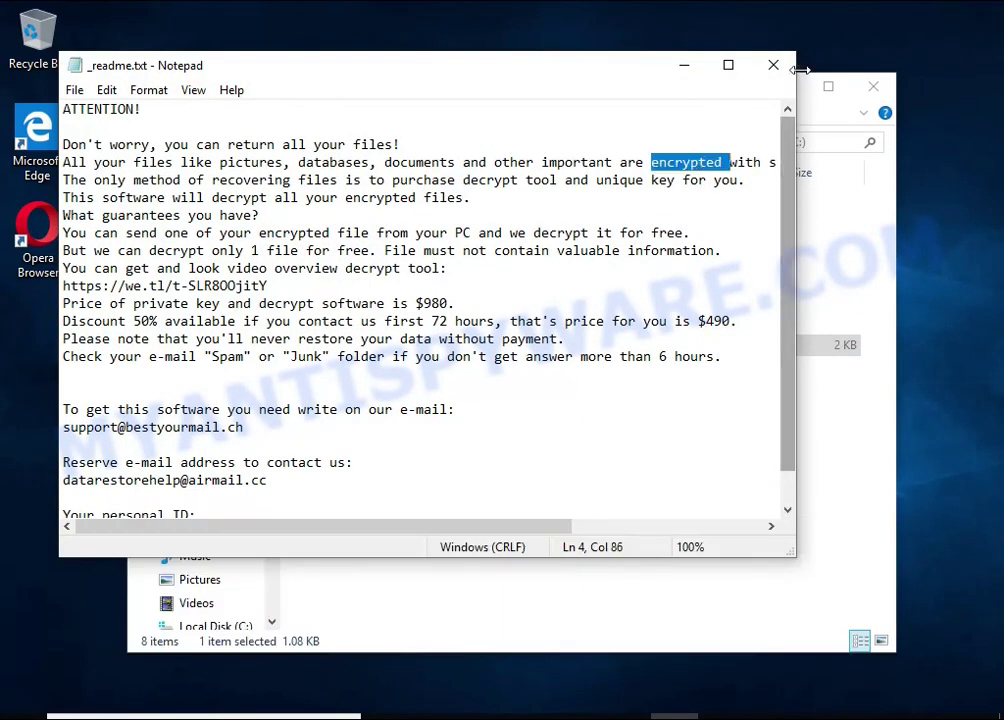
{"action": "left_click", "coordinate": [773, 65]}
{"action": "left_click", "coordinate": [874, 89]}
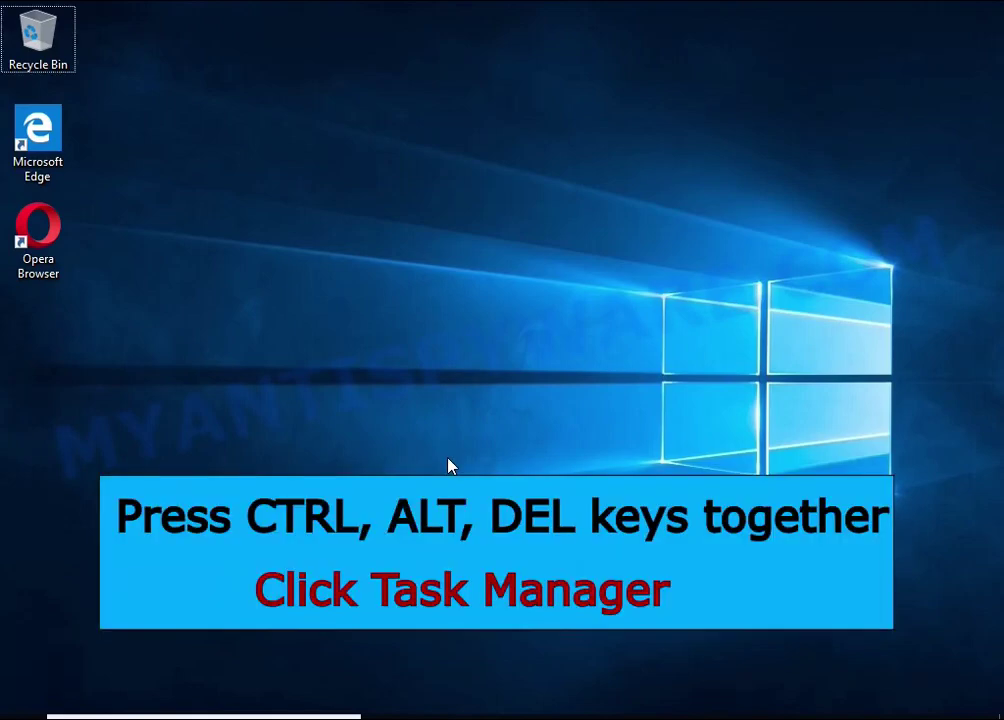
Step: Open Task Manager via Ctrl+Alt+Delete and end the DB07.exe (32 bit) process
{"action": "key", "text": "ctrl+alt+Delete"}
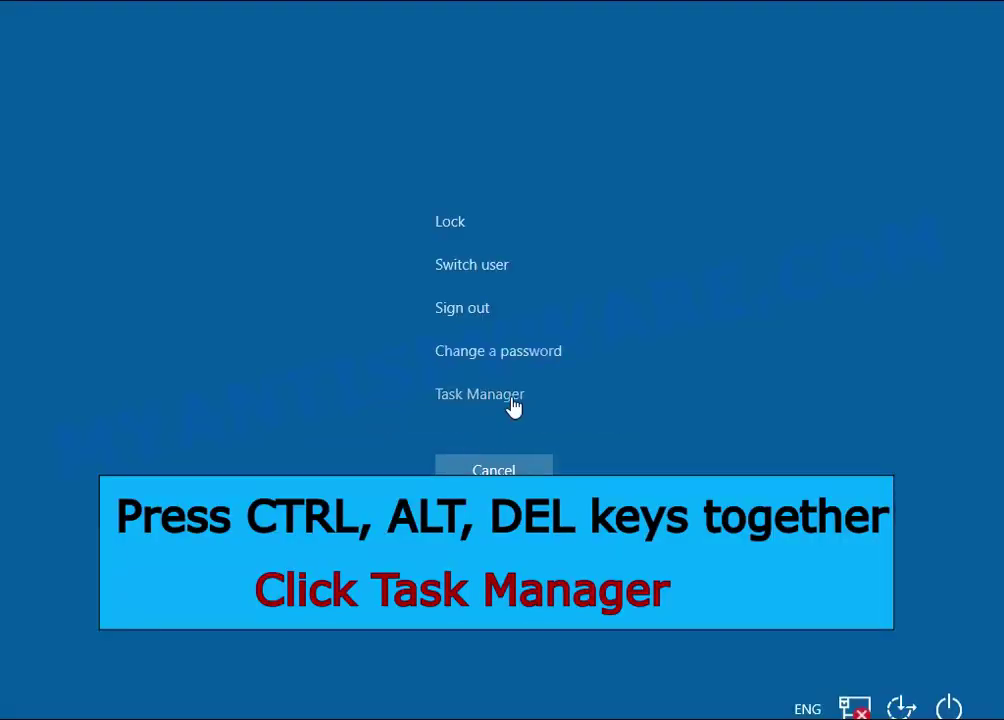
{"action": "left_click", "coordinate": [513, 404]}
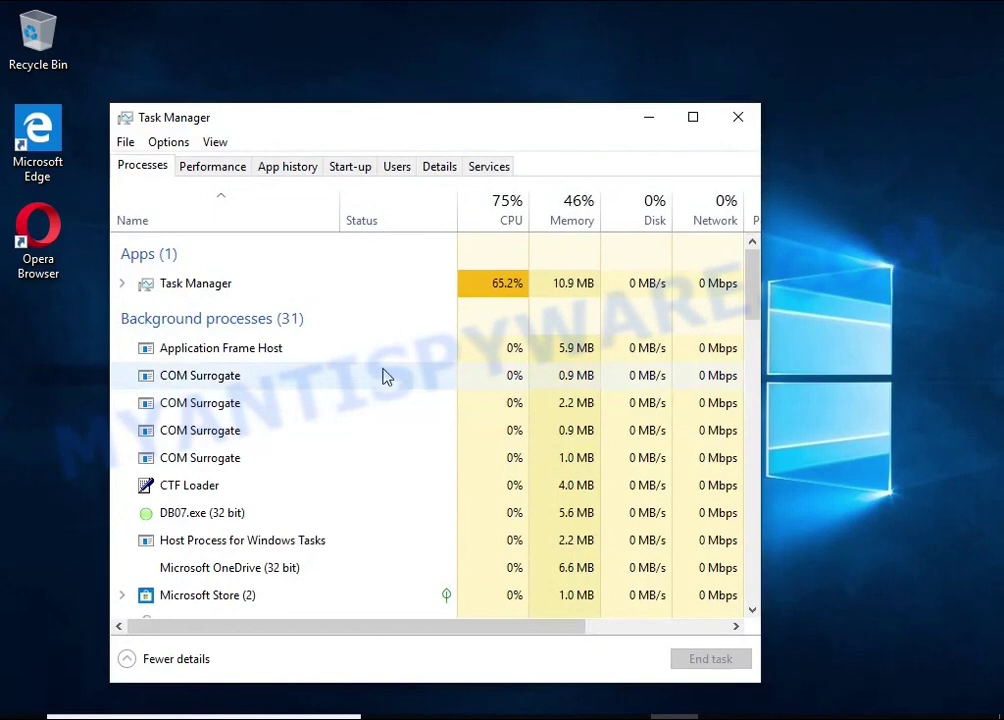
{"action": "scroll", "coordinate": [372, 372], "scroll_direction": "down", "scroll_amount": 2}
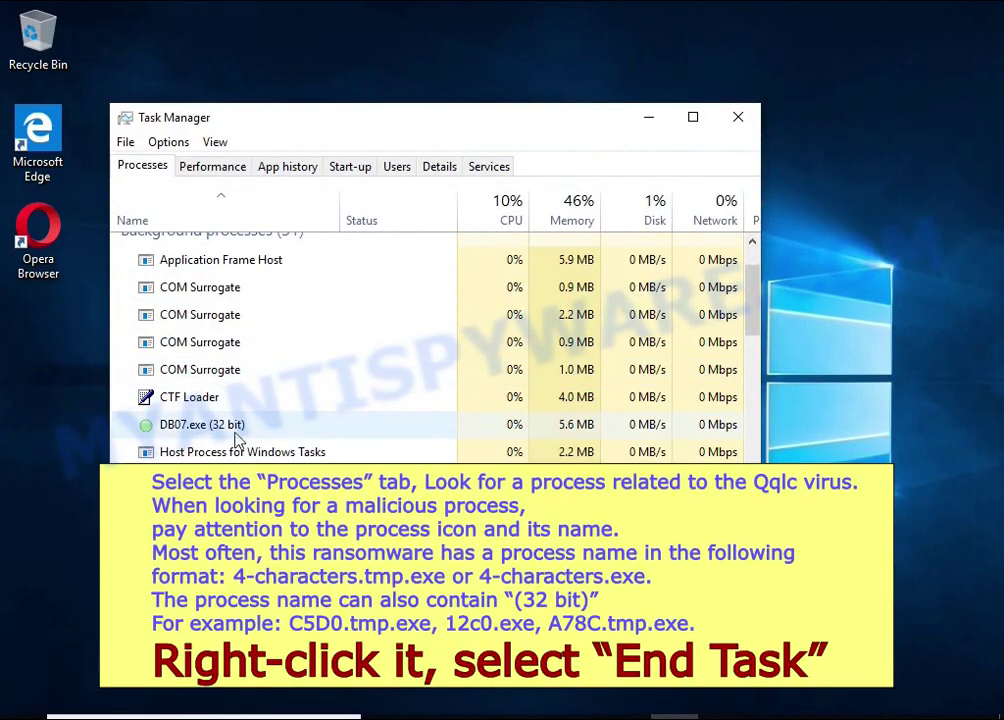
{"action": "left_click", "coordinate": [383, 428]}
{"action": "right_click", "coordinate": [390, 437]}
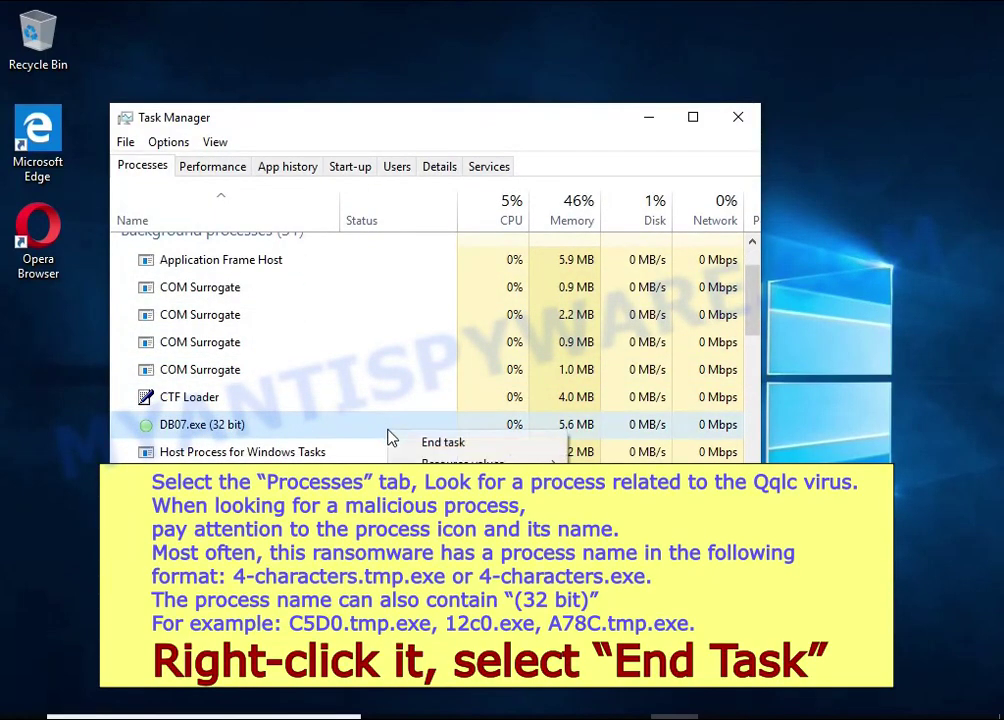
{"action": "left_click", "coordinate": [510, 445]}
Step: Scroll through the background processes to confirm DB07.exe no longer appears
{"action": "scroll", "coordinate": [320, 410], "scroll_direction": "down", "scroll_amount": 5}
{"action": "scroll", "coordinate": [308, 402], "scroll_direction": "down", "scroll_amount": 2}
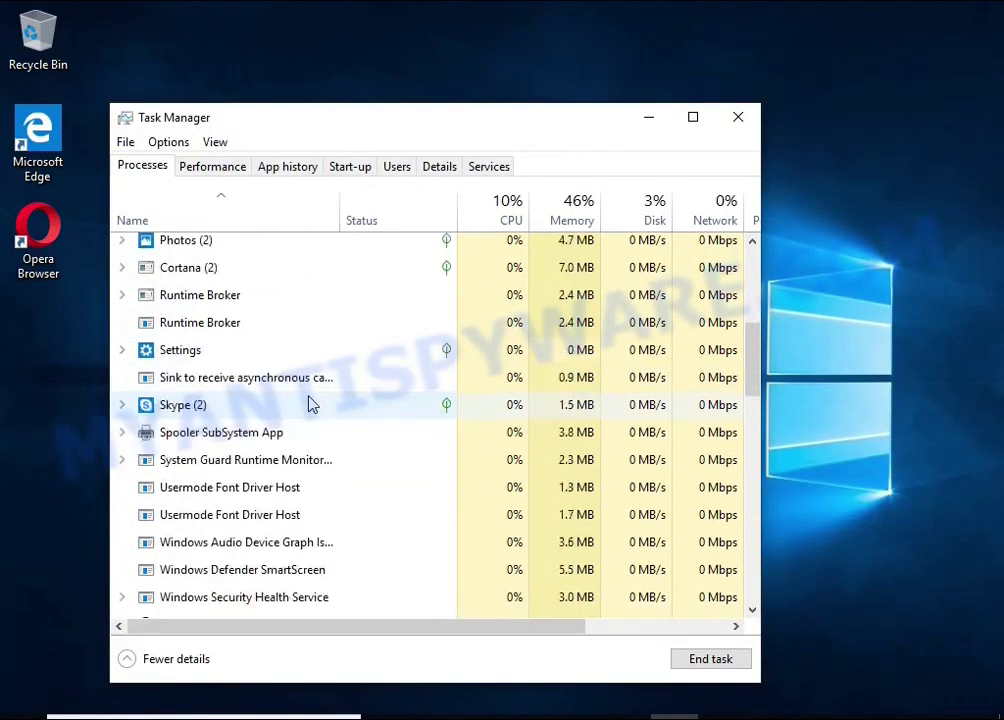
{"action": "scroll", "coordinate": [308, 402], "scroll_direction": "down", "scroll_amount": 1}
{"action": "scroll", "coordinate": [308, 402], "scroll_direction": "down", "scroll_amount": 2}
{"action": "scroll", "coordinate": [308, 402], "scroll_direction": "down", "scroll_amount": 2}
{"action": "scroll", "coordinate": [305, 400], "scroll_direction": "down", "scroll_amount": 2}
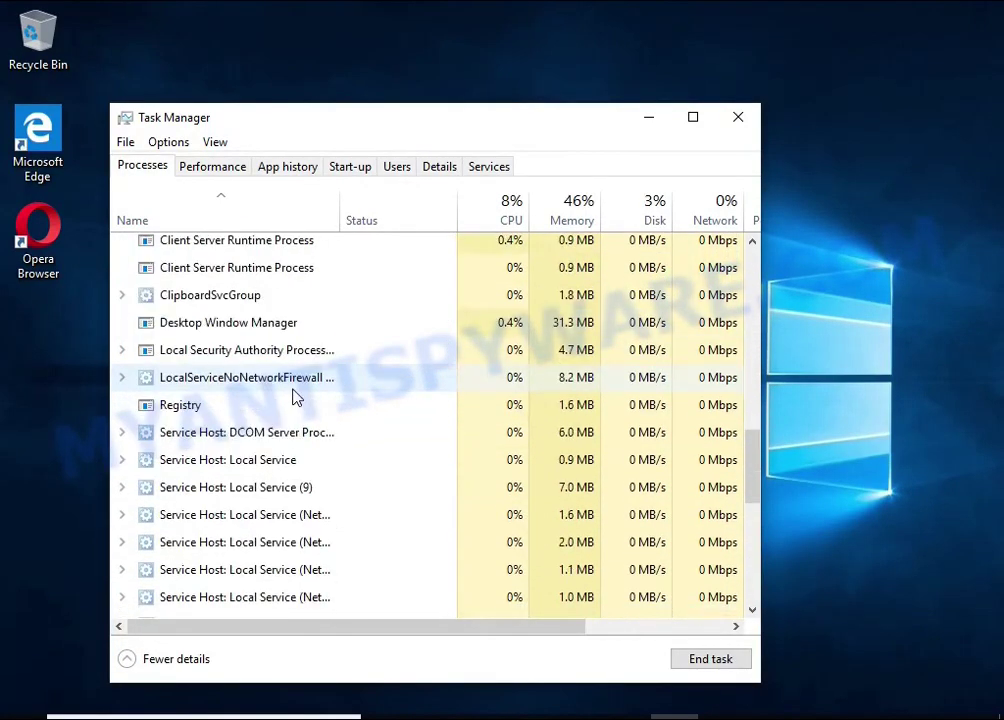
{"action": "scroll", "coordinate": [300, 398], "scroll_direction": "down", "scroll_amount": 2}
{"action": "scroll", "coordinate": [298, 398], "scroll_direction": "down", "scroll_amount": 2}
{"action": "scroll", "coordinate": [295, 397], "scroll_direction": "down", "scroll_amount": 1}
{"action": "scroll", "coordinate": [295, 397], "scroll_direction": "down", "scroll_amount": 1}
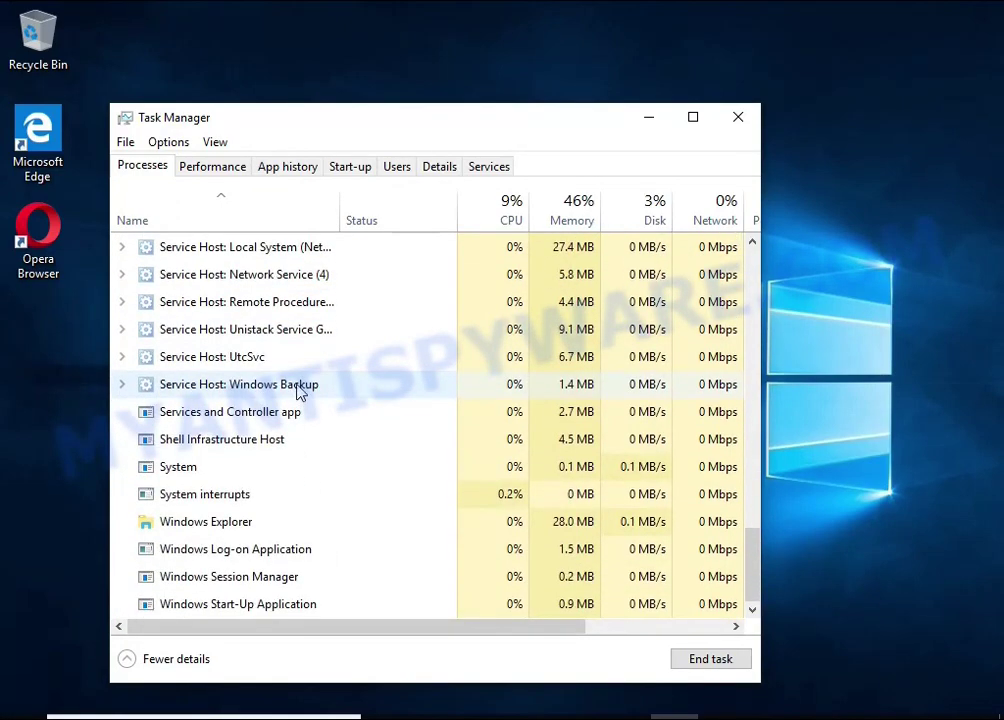
{"action": "scroll", "coordinate": [300, 398], "scroll_direction": "up", "scroll_amount": 3}
{"action": "scroll", "coordinate": [300, 400], "scroll_direction": "up", "scroll_amount": 3}
{"action": "scroll", "coordinate": [310, 400], "scroll_direction": "up", "scroll_amount": 3}
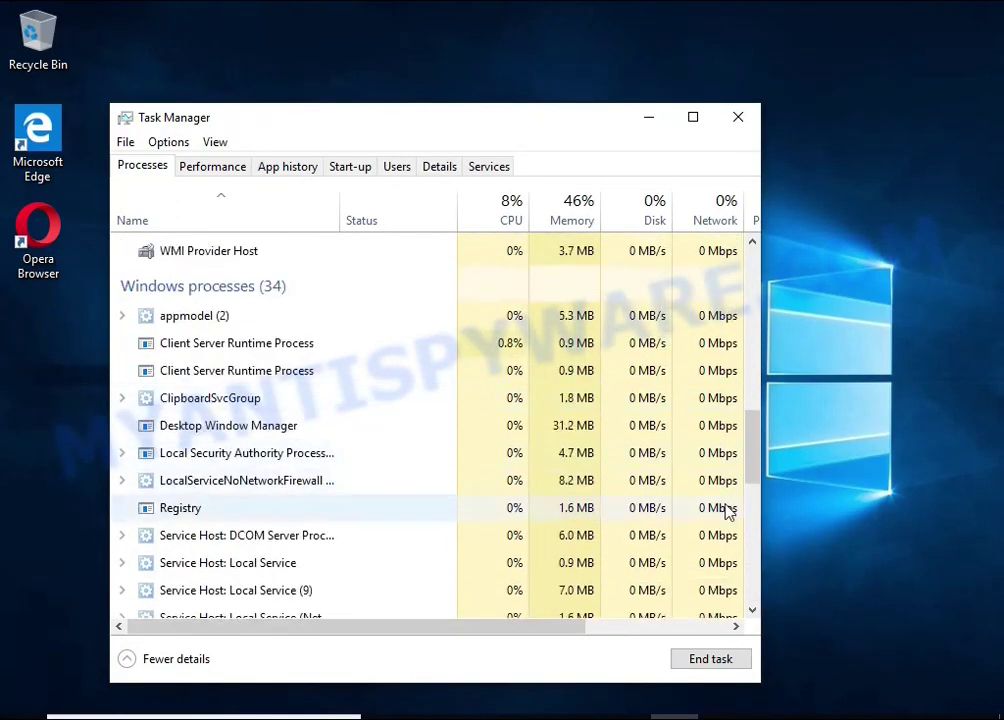
{"action": "left_click_drag", "start_coordinate": [758, 472], "coordinate": [760, 262]}
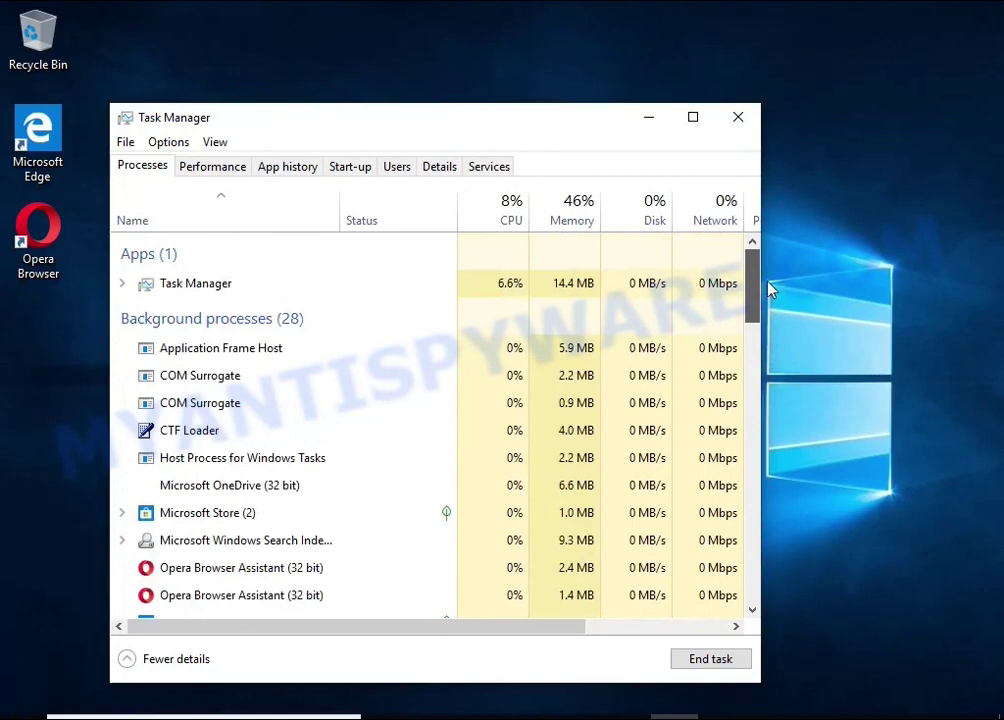
Step: Disable DB07.exe on Task Manager's Start-up tab
{"action": "left_click", "coordinate": [353, 172]}
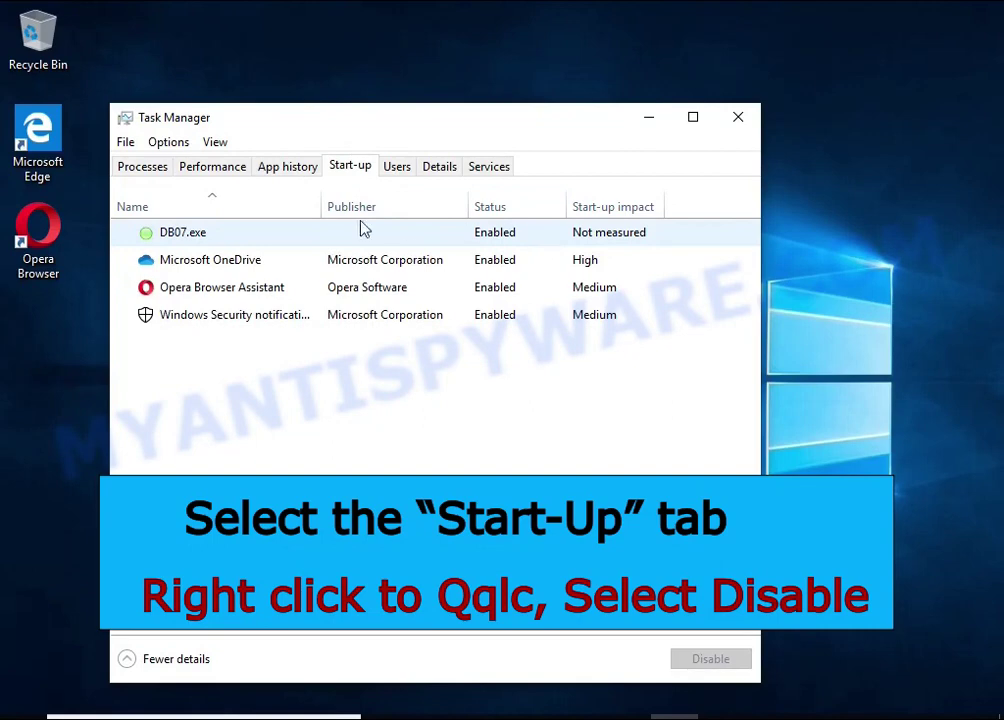
{"action": "left_click", "coordinate": [542, 243]}
{"action": "right_click", "coordinate": [542, 243]}
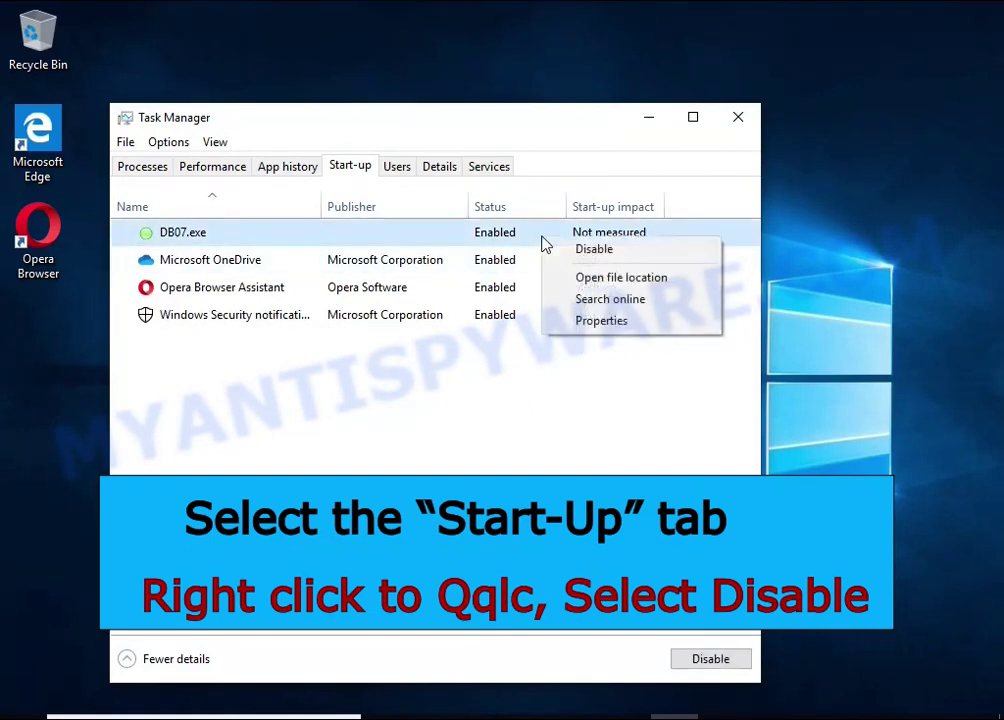
{"action": "left_click", "coordinate": [668, 255]}
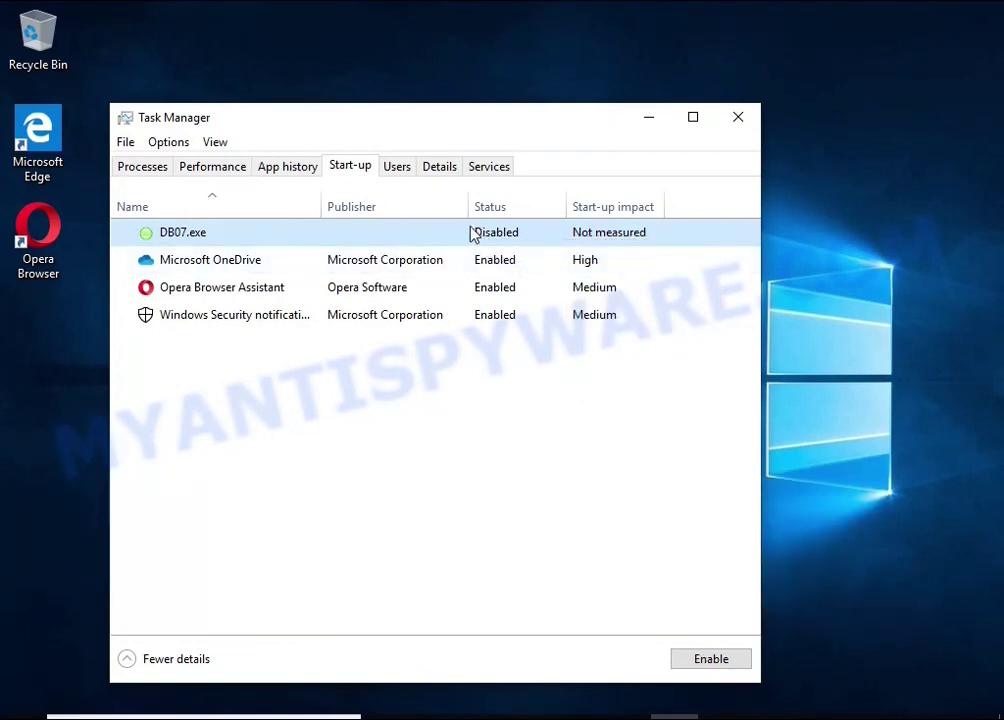
Step: Close Task Manager and search Windows for 'task she' to find Task Scheduler
{"action": "left_click", "coordinate": [736, 122]}
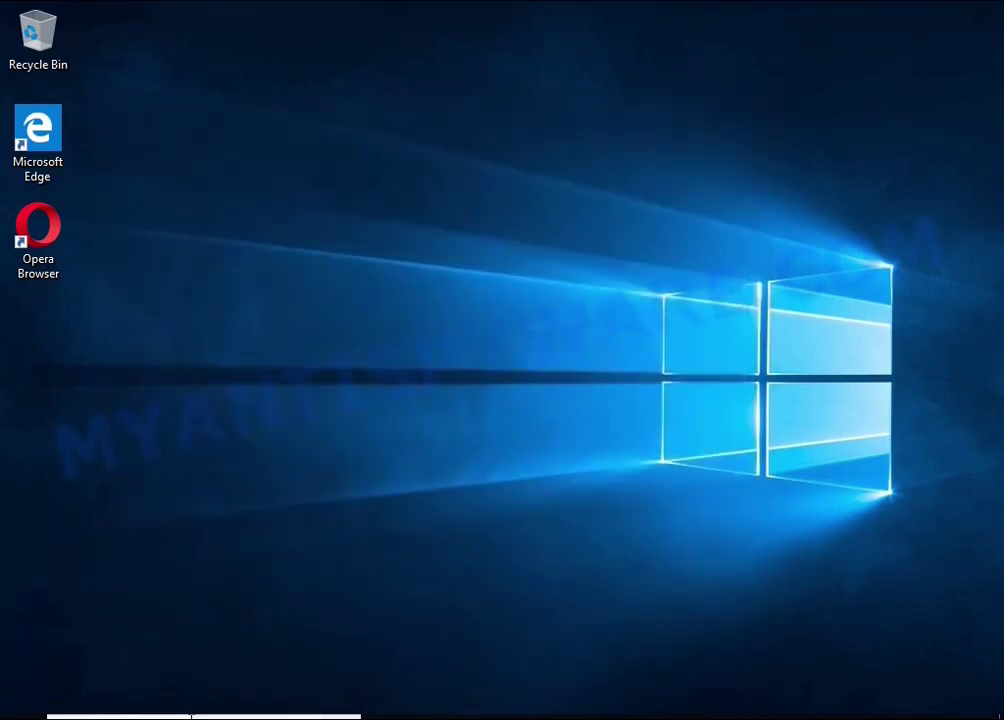
{"action": "key", "text": "super"}
{"action": "type", "text": "tas"}
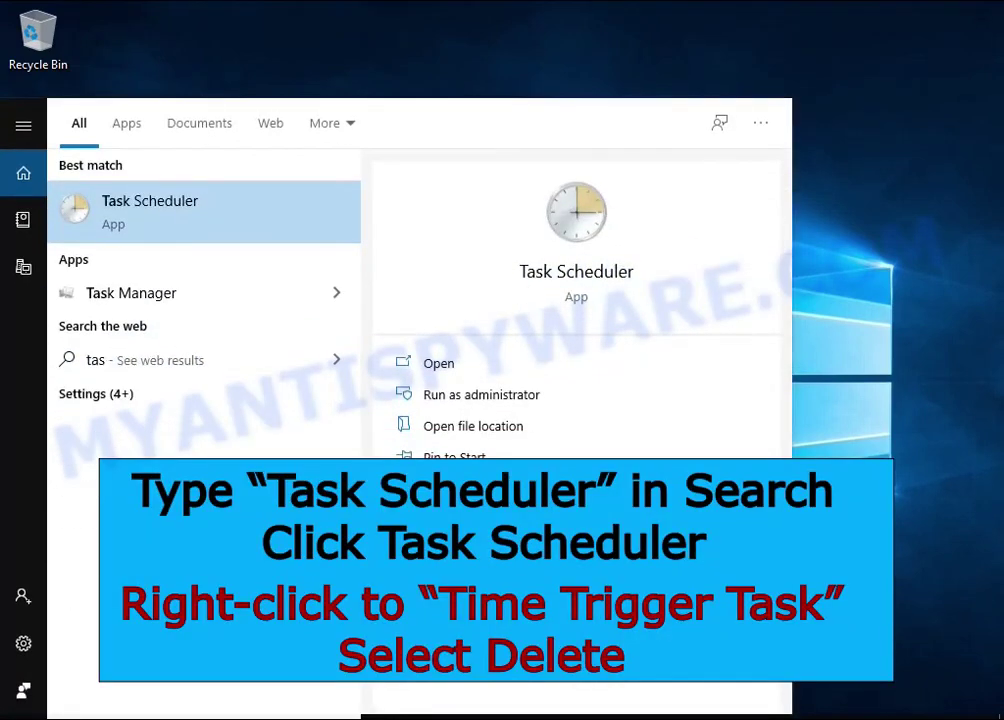
{"action": "type", "text": "k she"}
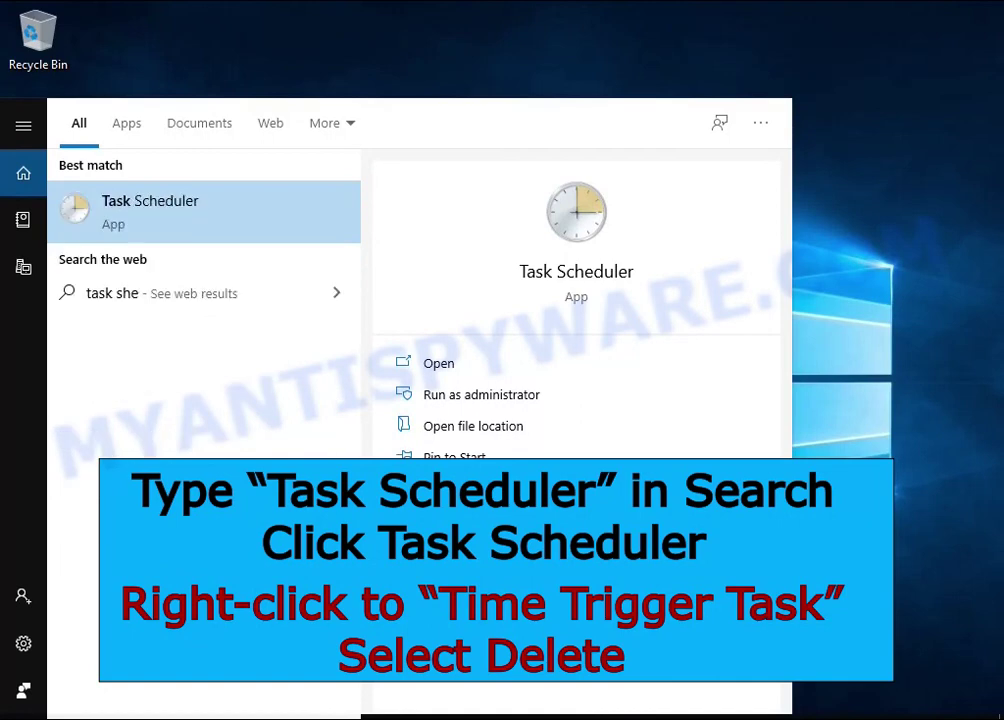
Step: Delete the Time Trigger Task from the Task Scheduler Library and close Task Scheduler
{"action": "left_click", "coordinate": [241, 228]}
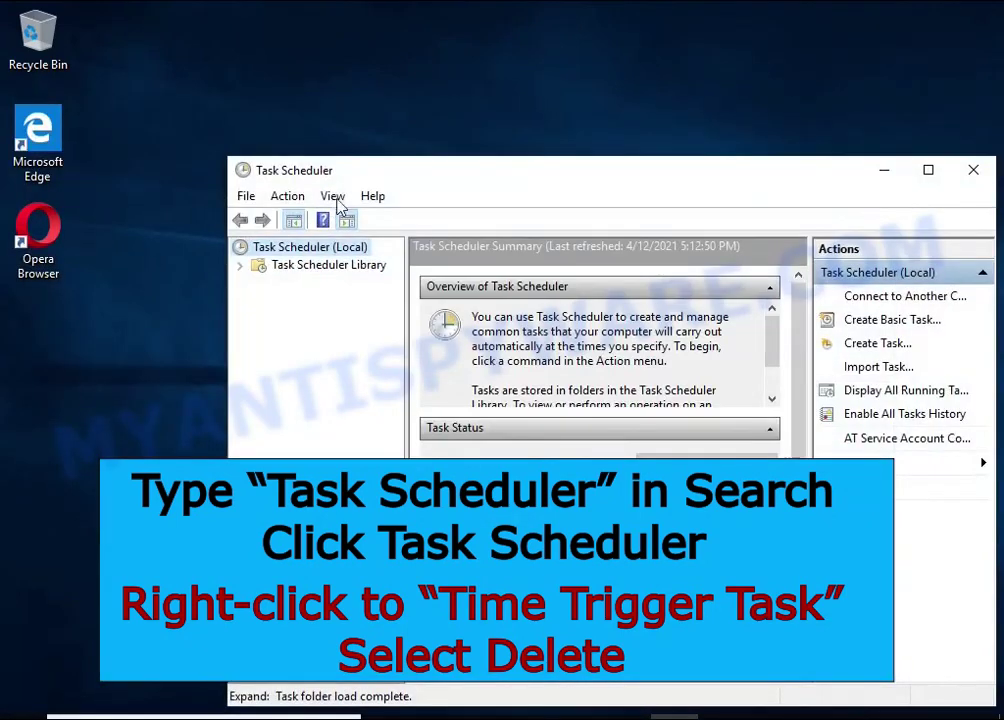
{"action": "left_click_drag", "start_coordinate": [372, 170], "coordinate": [305, 106]}
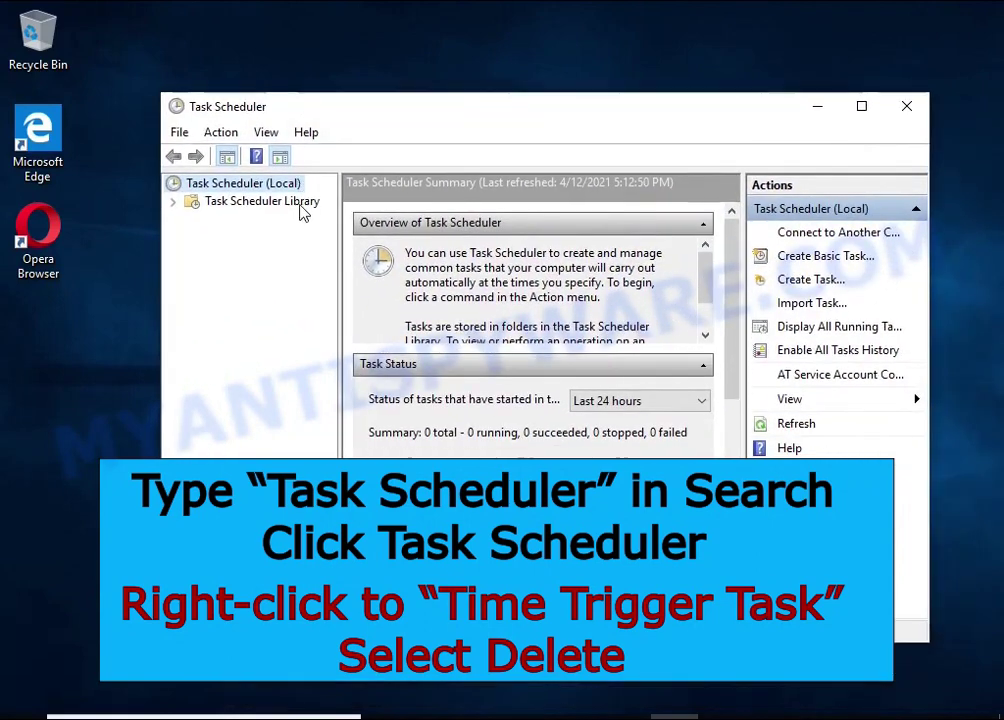
{"action": "left_click", "coordinate": [293, 202]}
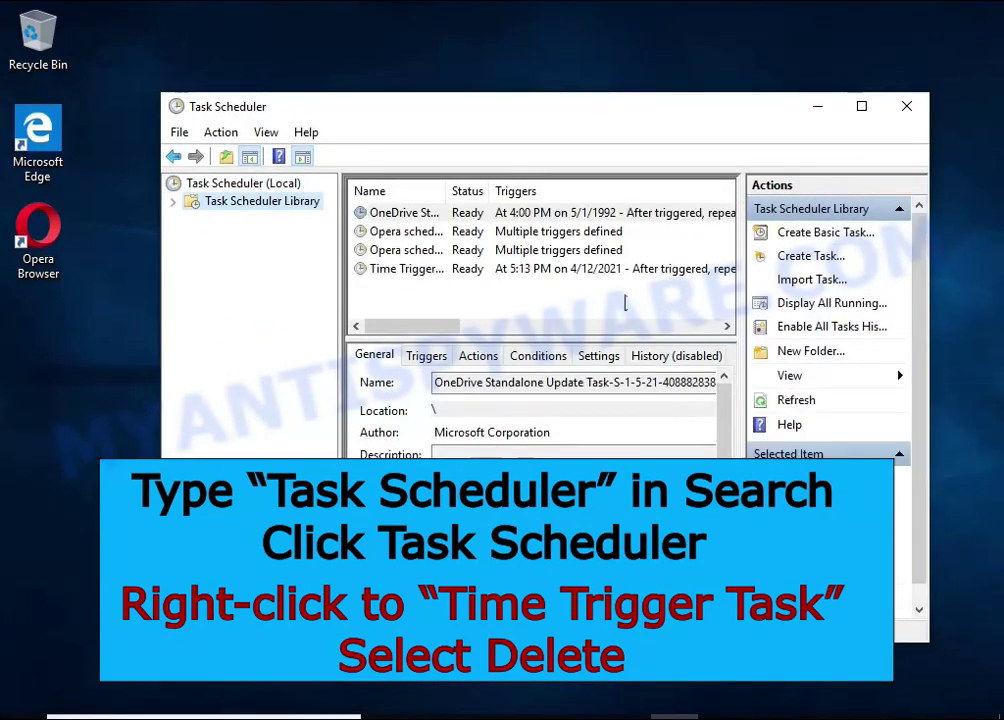
{"action": "left_click", "coordinate": [648, 270]}
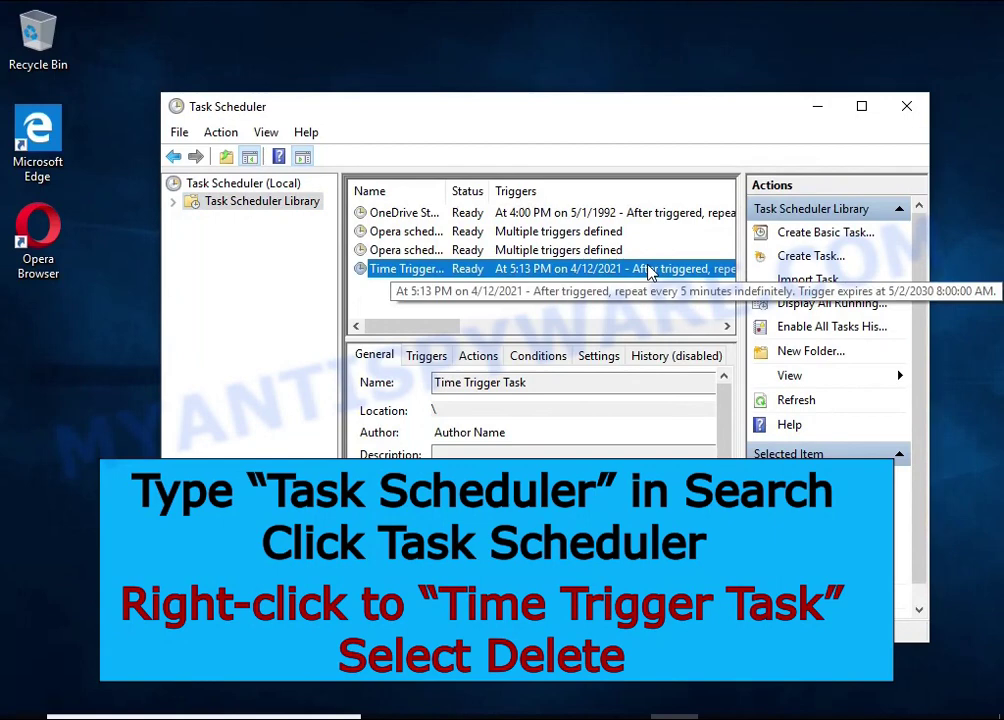
{"action": "right_click", "coordinate": [648, 270]}
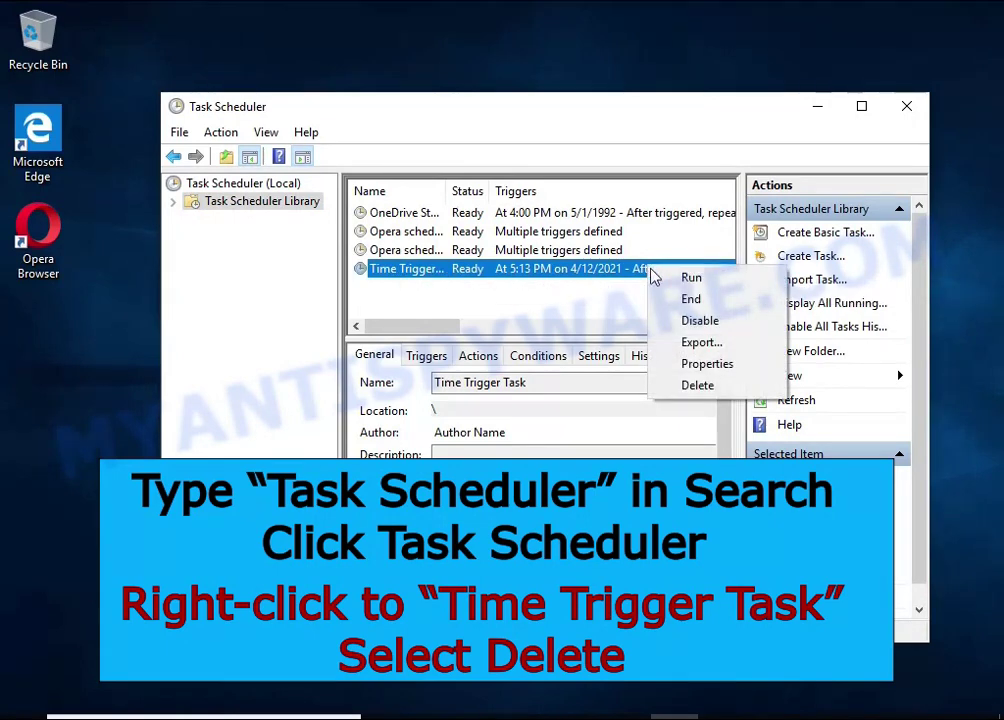
{"action": "left_click", "coordinate": [738, 386]}
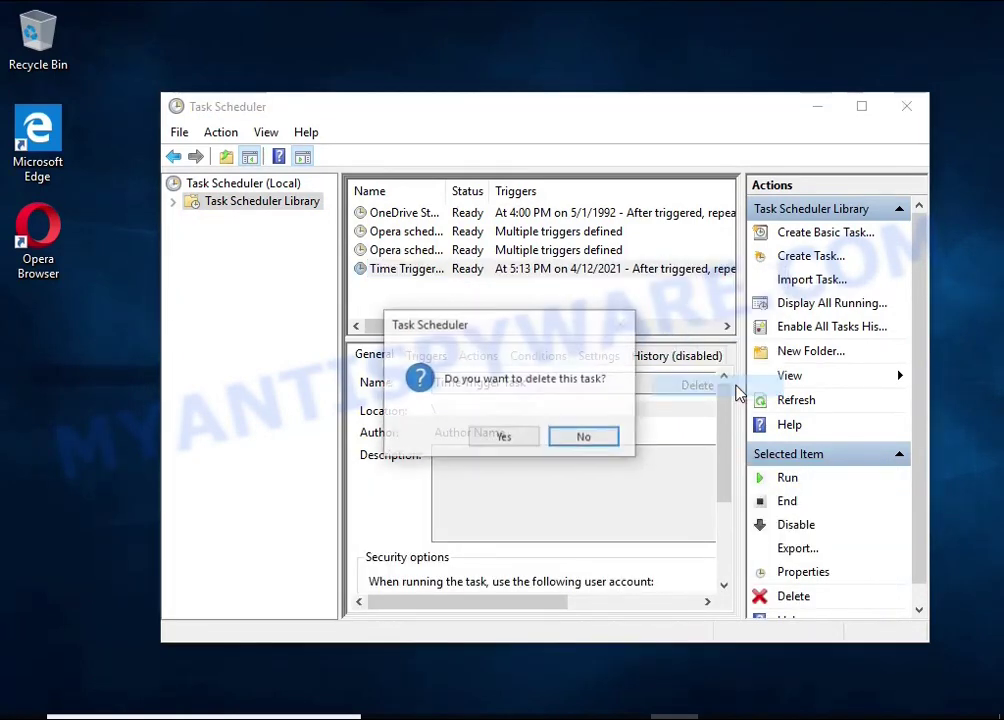
{"action": "left_click", "coordinate": [505, 442]}
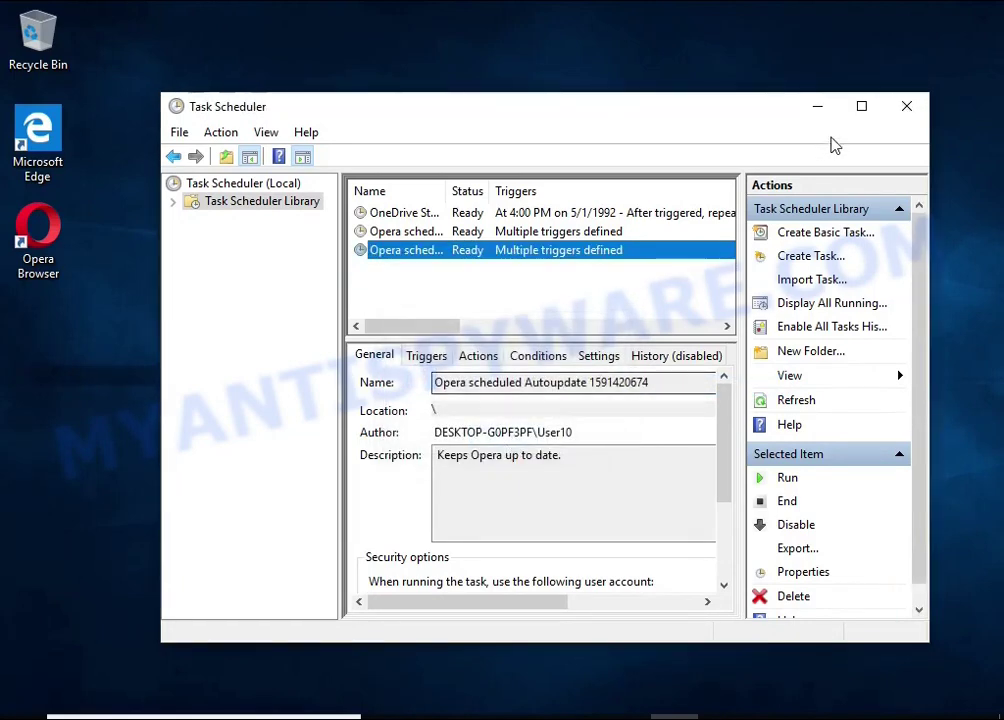
{"action": "left_click", "coordinate": [907, 110]}
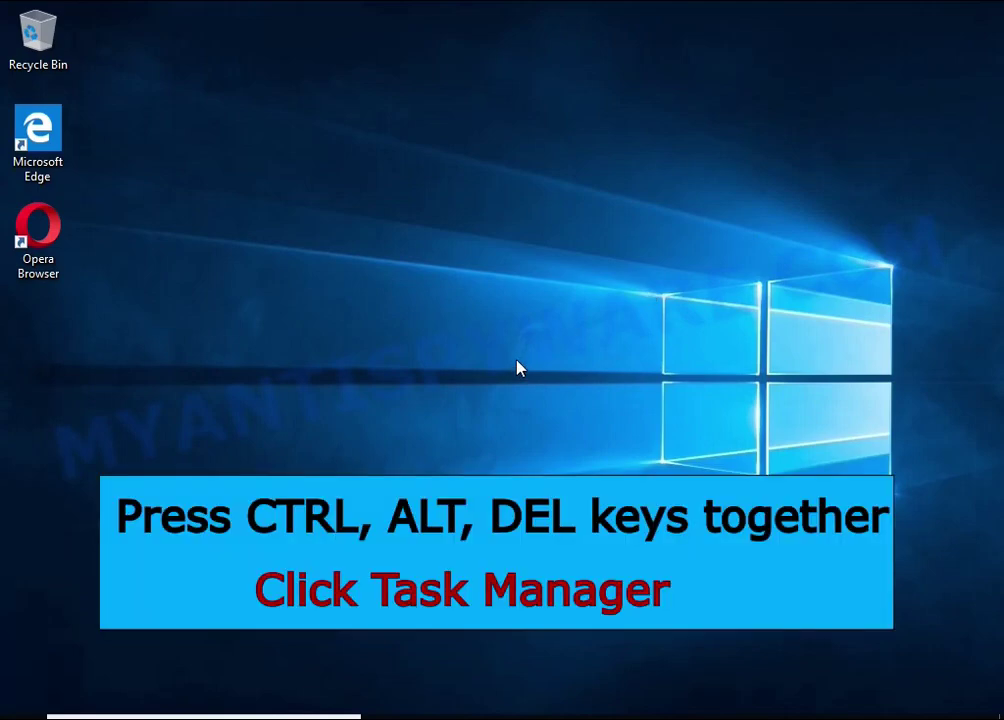
Step: Open DB07.exe's file location from Task Manager's Start-up tab, then close Task Manager
{"action": "key", "text": "ctrl+alt+Delete"}
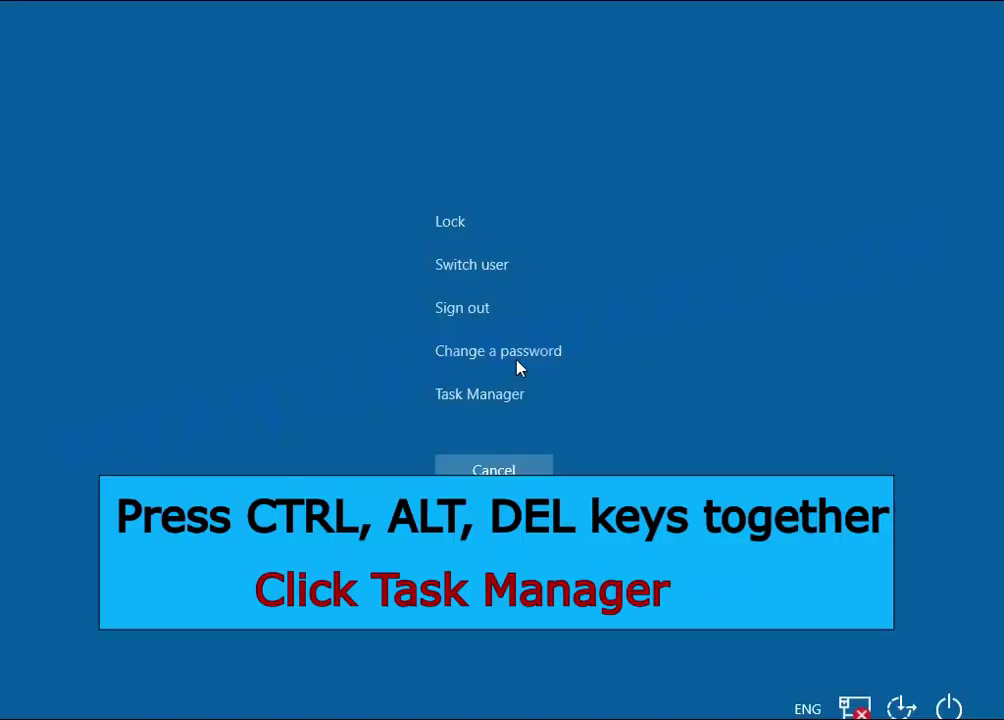
{"action": "left_click", "coordinate": [491, 400]}
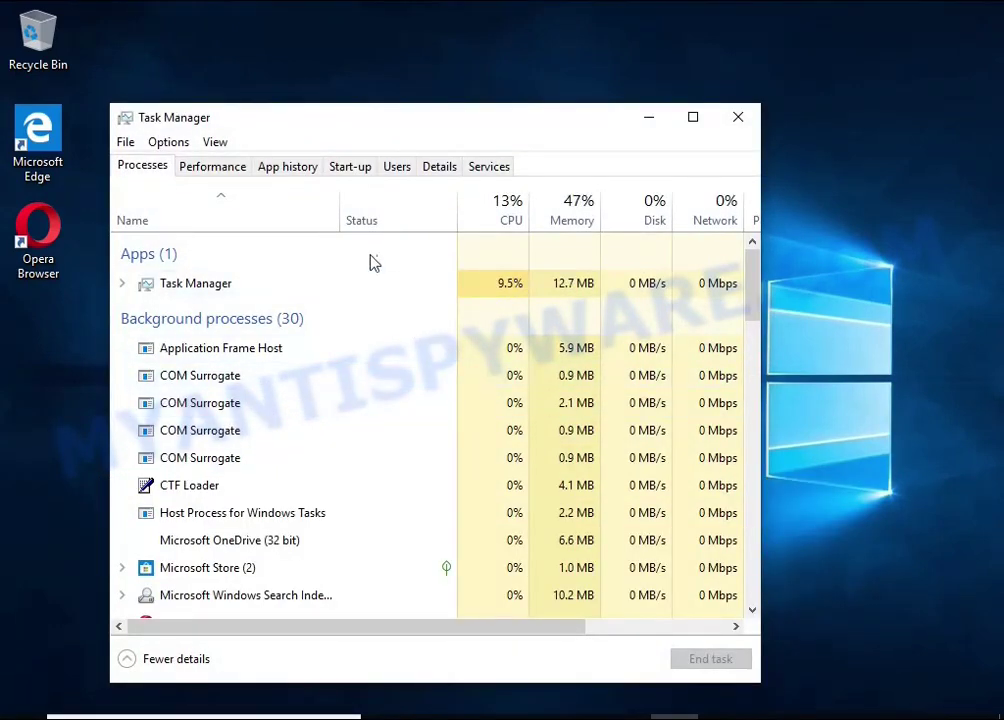
{"action": "left_click", "coordinate": [358, 170]}
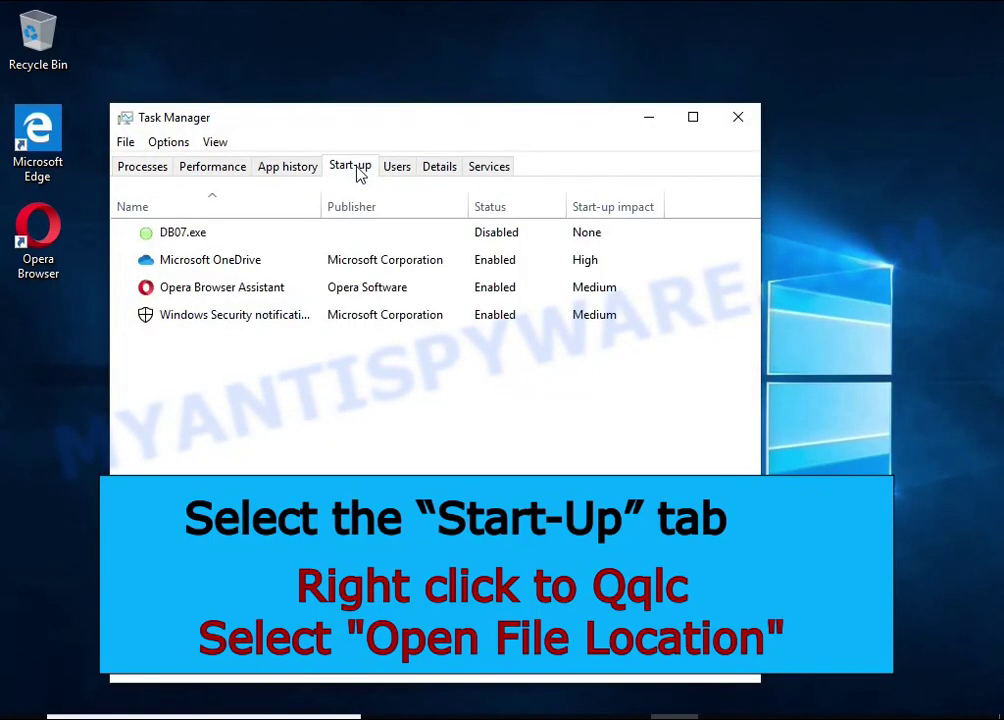
{"action": "right_click", "coordinate": [547, 233]}
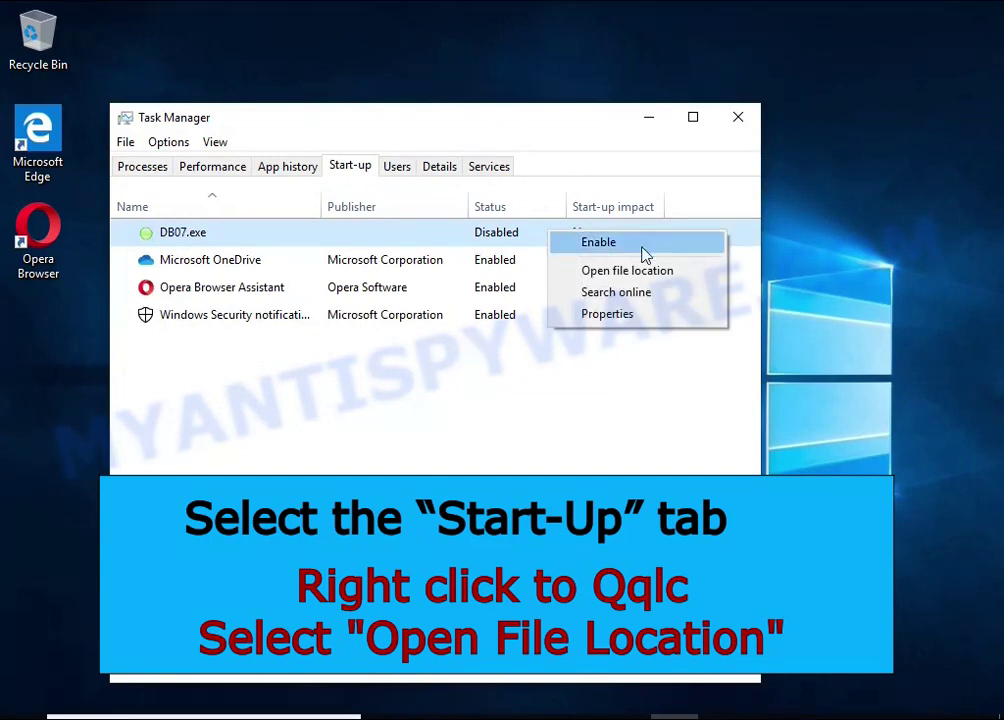
{"action": "left_click", "coordinate": [697, 271]}
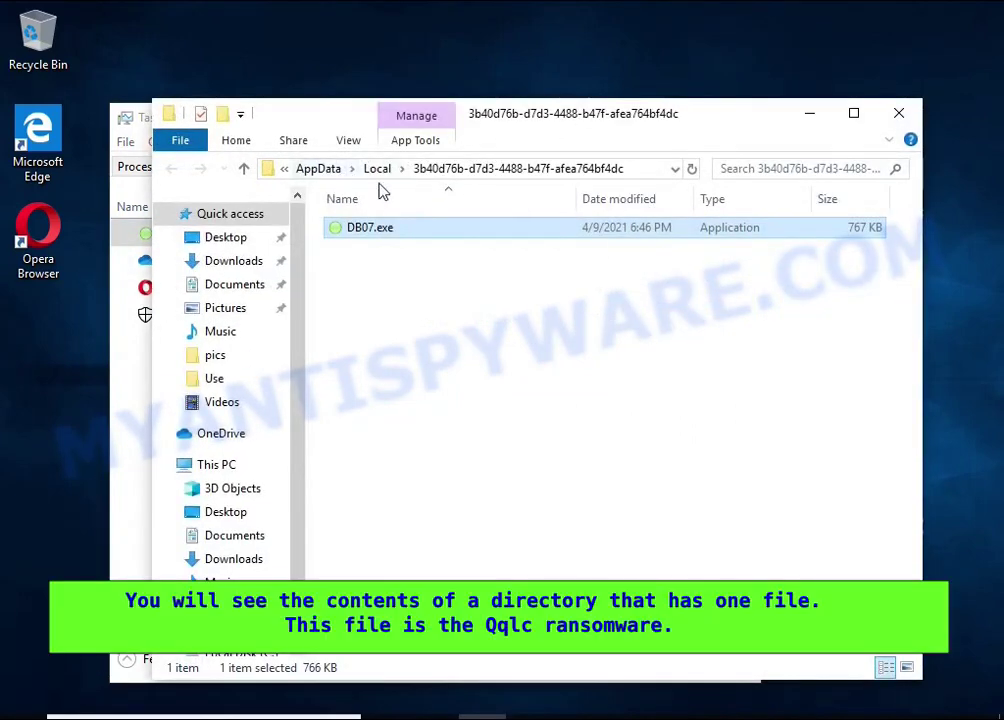
{"action": "left_click", "coordinate": [130, 370]}
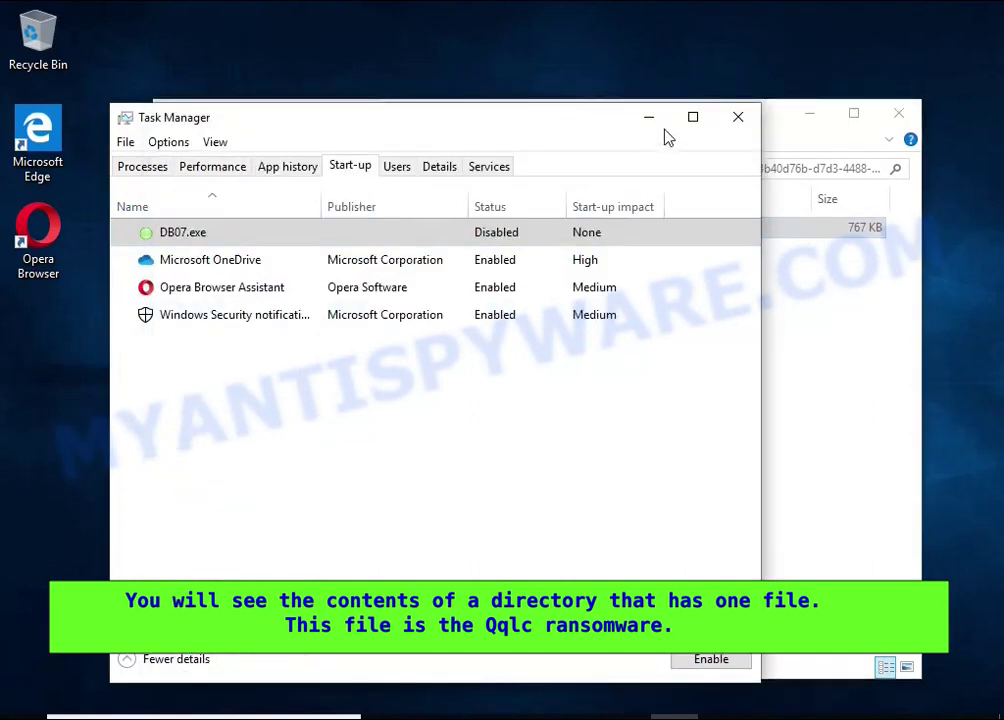
{"action": "left_click", "coordinate": [735, 120]}
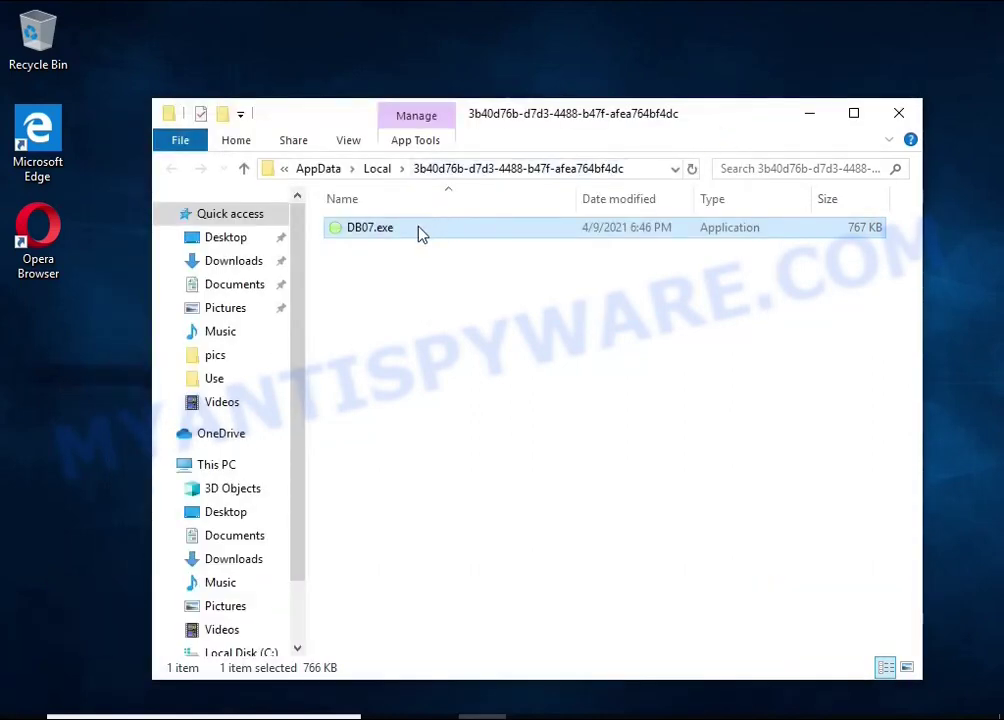
Step: Try to delete DB07.exe, which repeatedly fails with an access denied message
{"action": "right_click", "coordinate": [420, 233]}
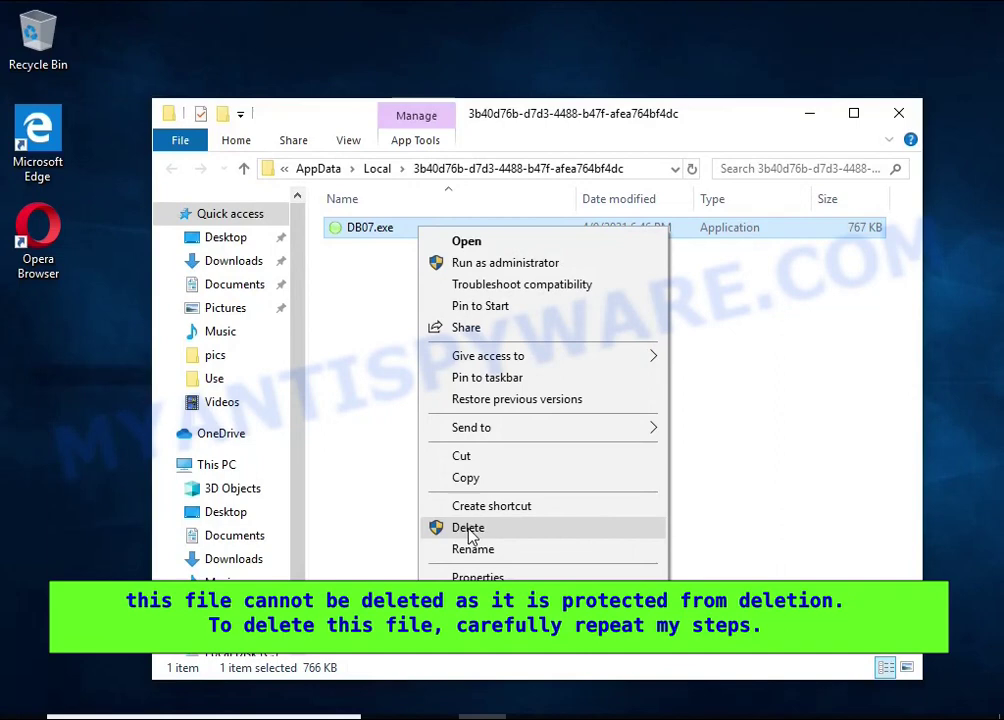
{"action": "left_click", "coordinate": [468, 529]}
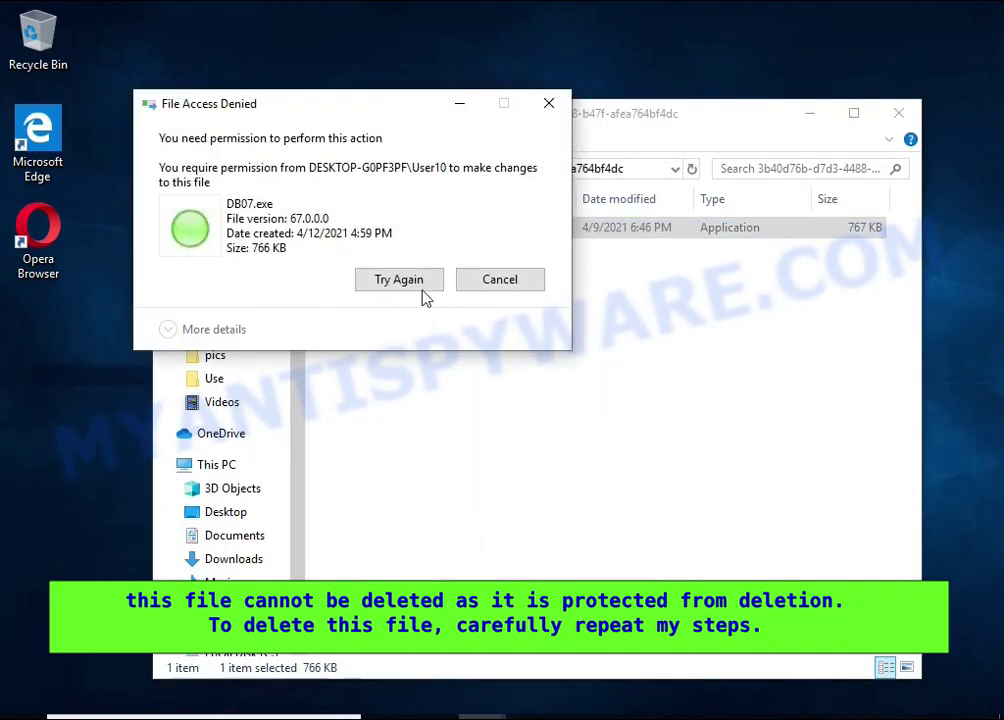
{"action": "left_click", "coordinate": [420, 285]}
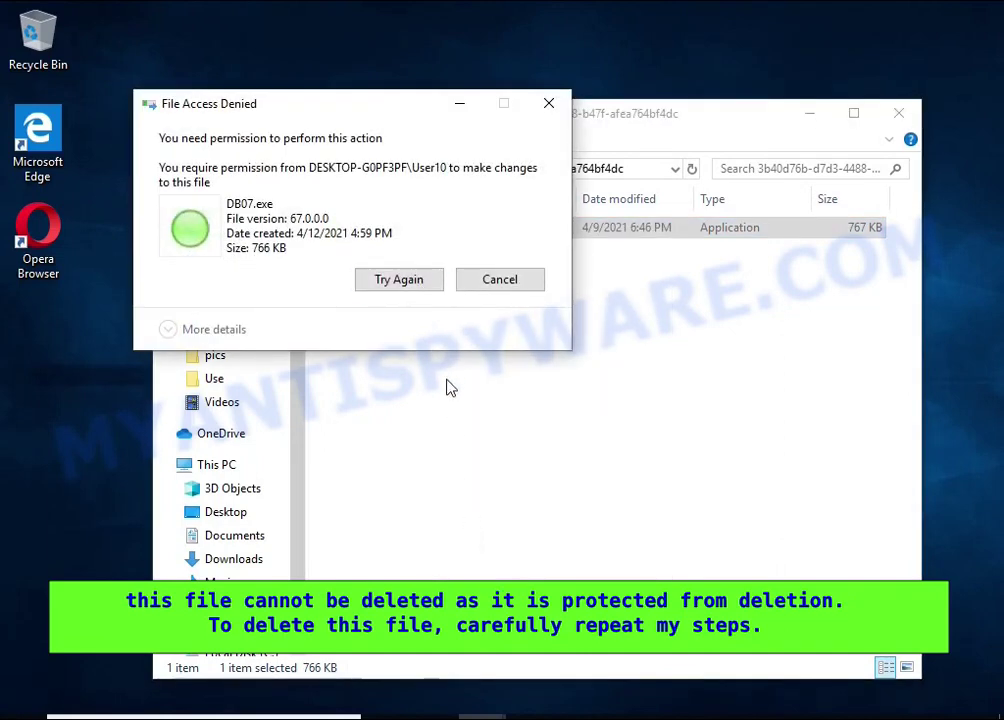
{"action": "left_click", "coordinate": [405, 286]}
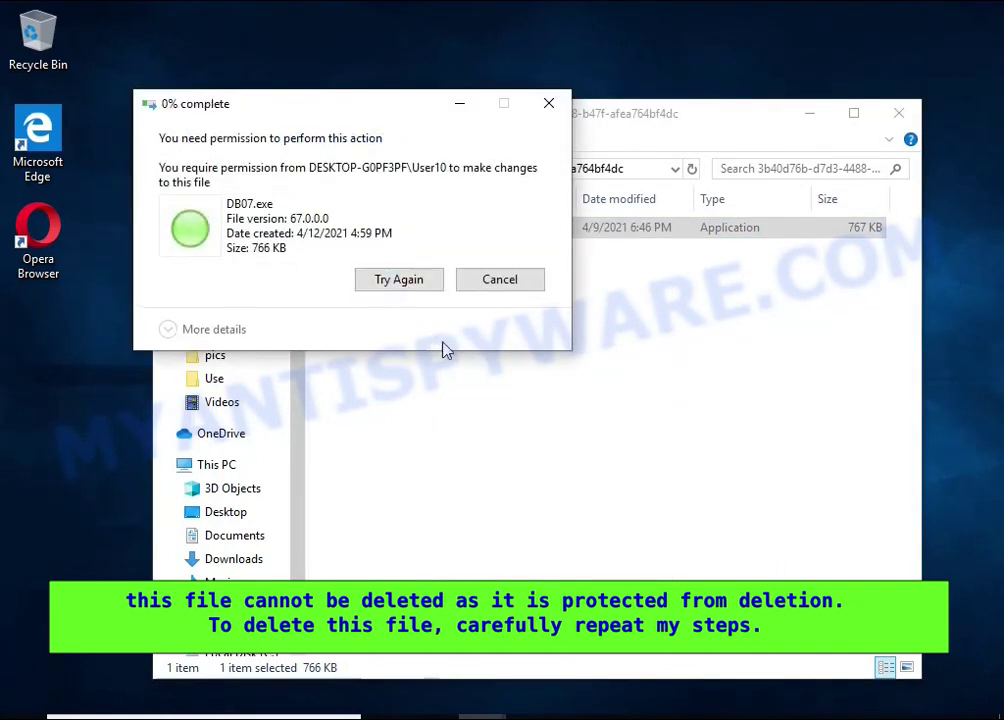
{"action": "left_click", "coordinate": [500, 282]}
Step: Open the Advanced Security Settings for DB07.exe from its Properties Security tab
{"action": "right_click", "coordinate": [415, 240]}
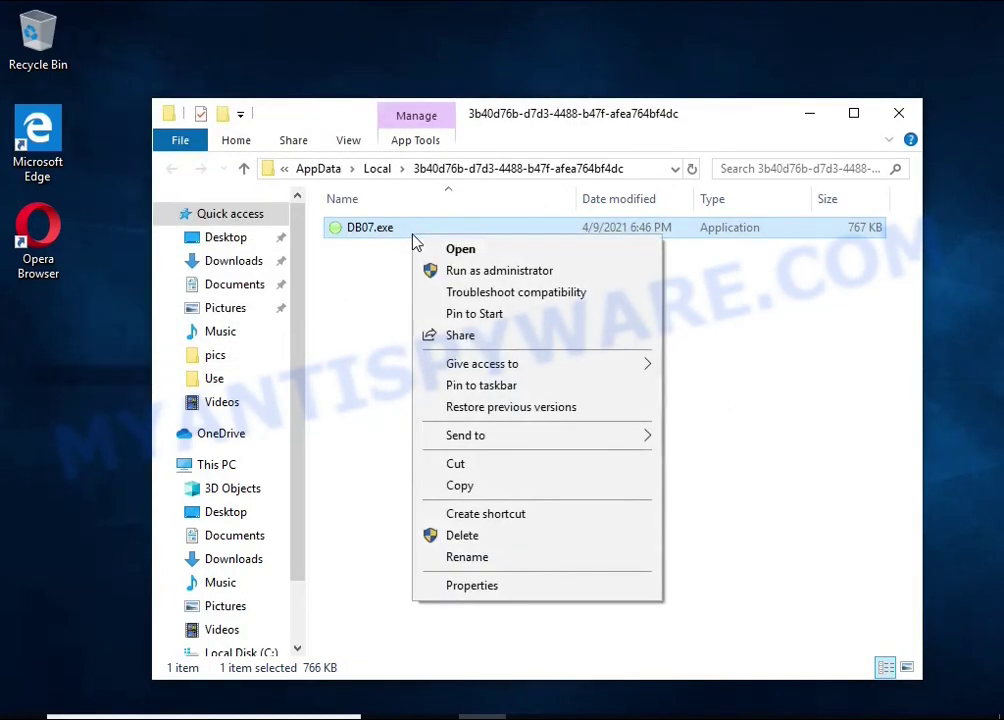
{"action": "left_click", "coordinate": [563, 592]}
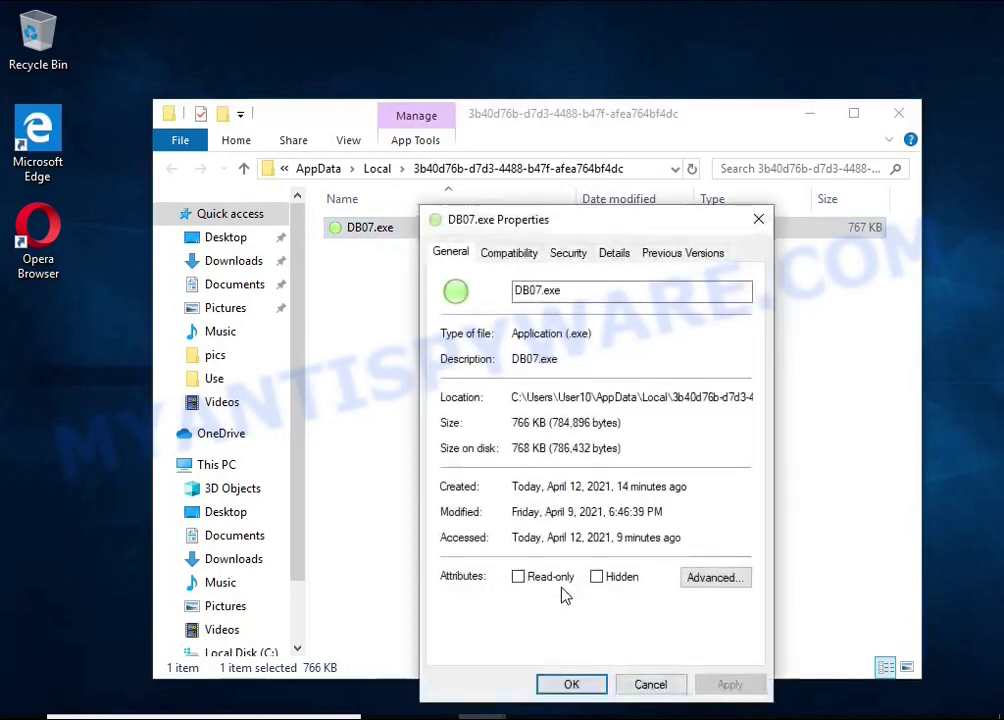
{"action": "left_click", "coordinate": [566, 255]}
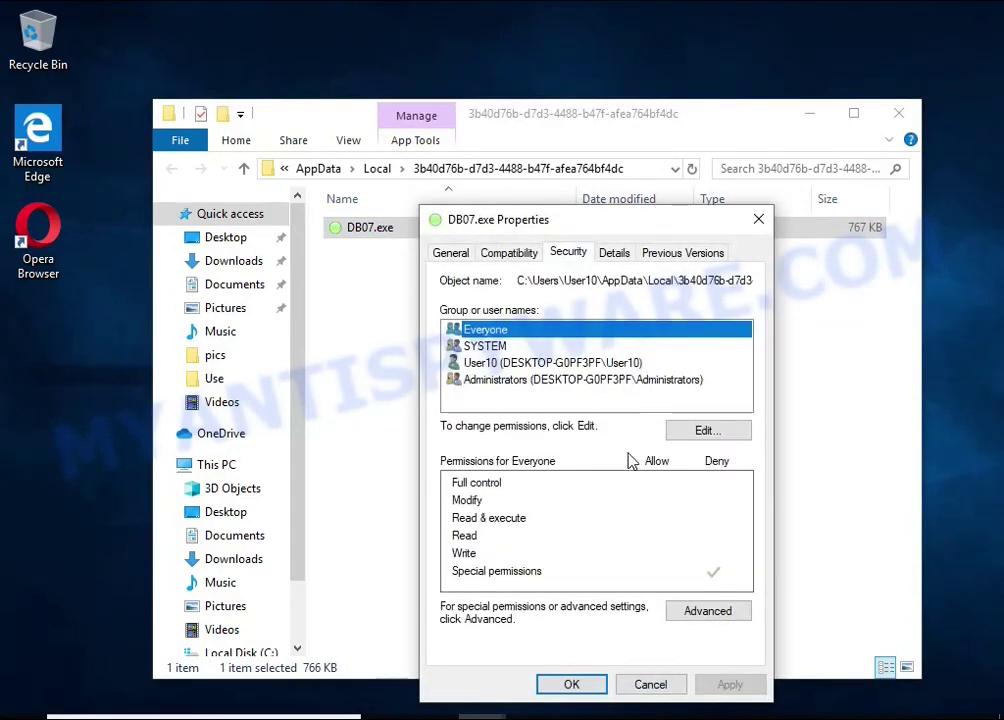
{"action": "left_click", "coordinate": [722, 612]}
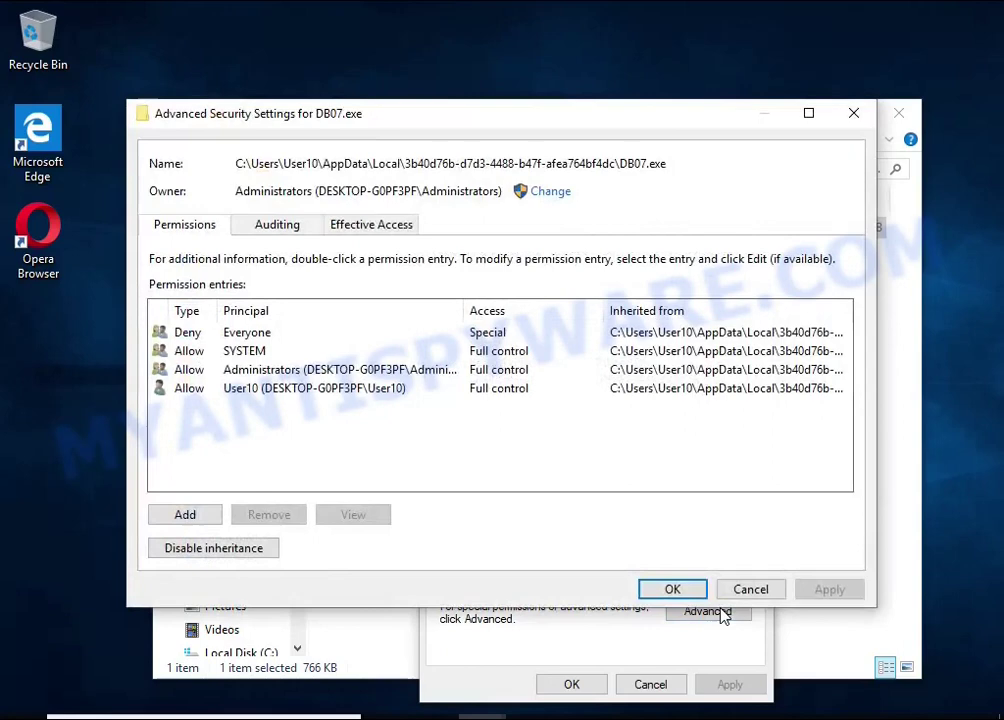
Step: Disable inheritance keeping explicit entries, remove the Deny Everyone entry, and close both dialogs
{"action": "left_click", "coordinate": [256, 561]}
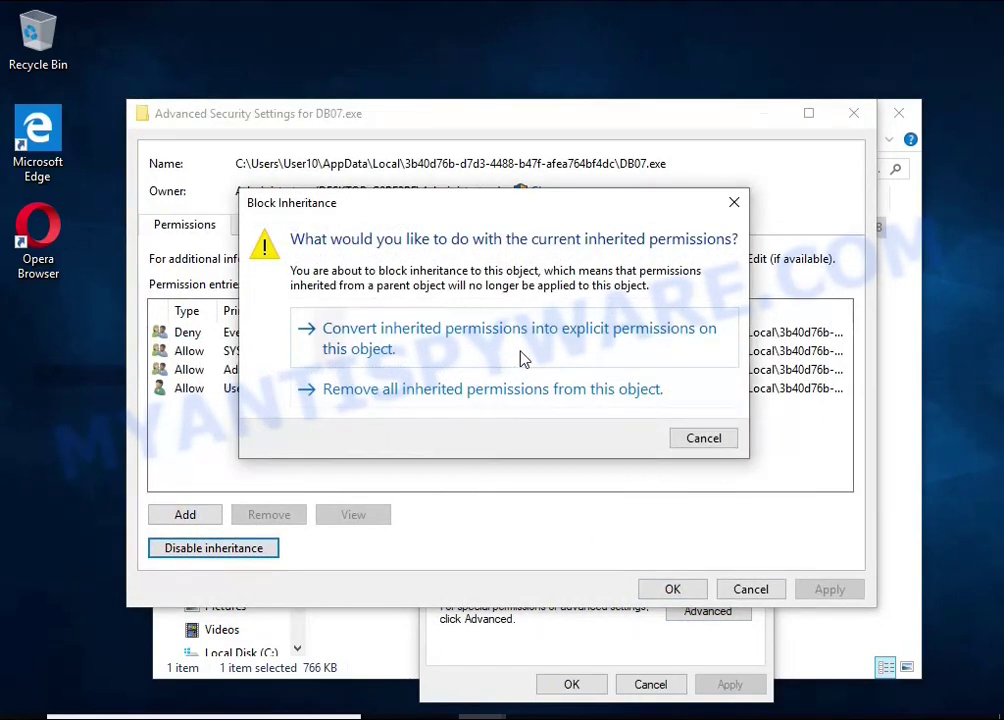
{"action": "left_click", "coordinate": [520, 358]}
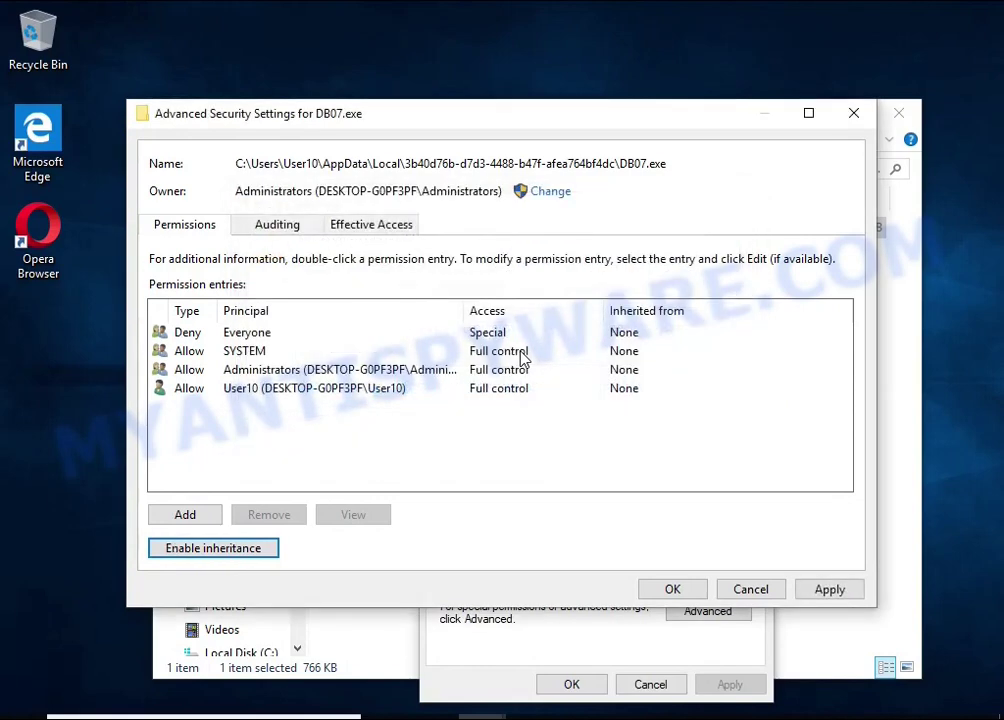
{"action": "left_click", "coordinate": [246, 336]}
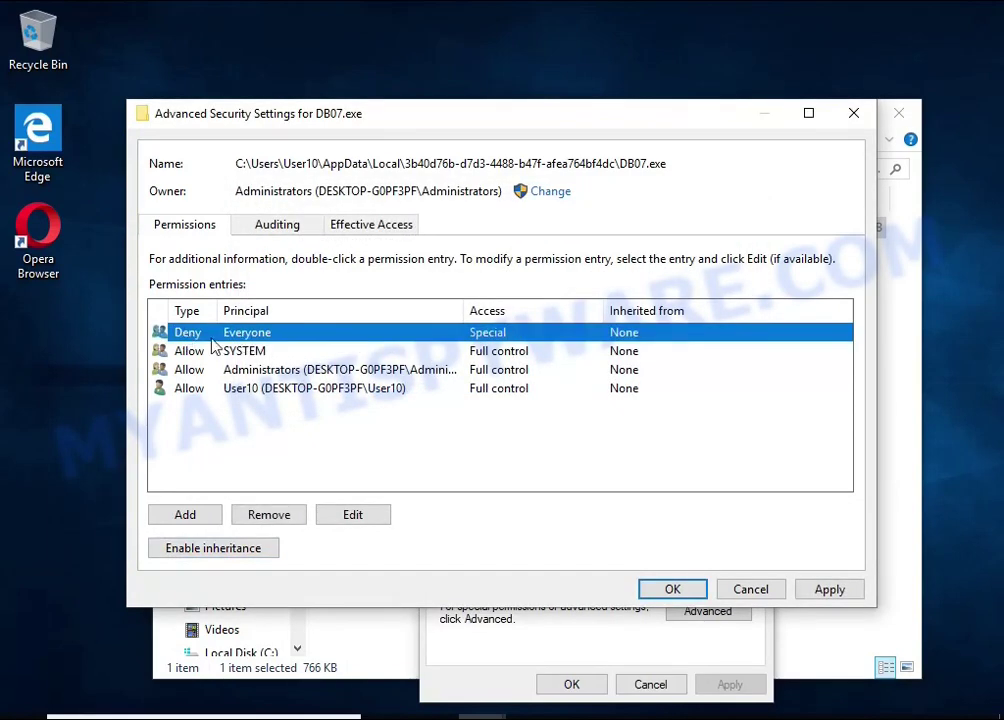
{"action": "left_click", "coordinate": [298, 521]}
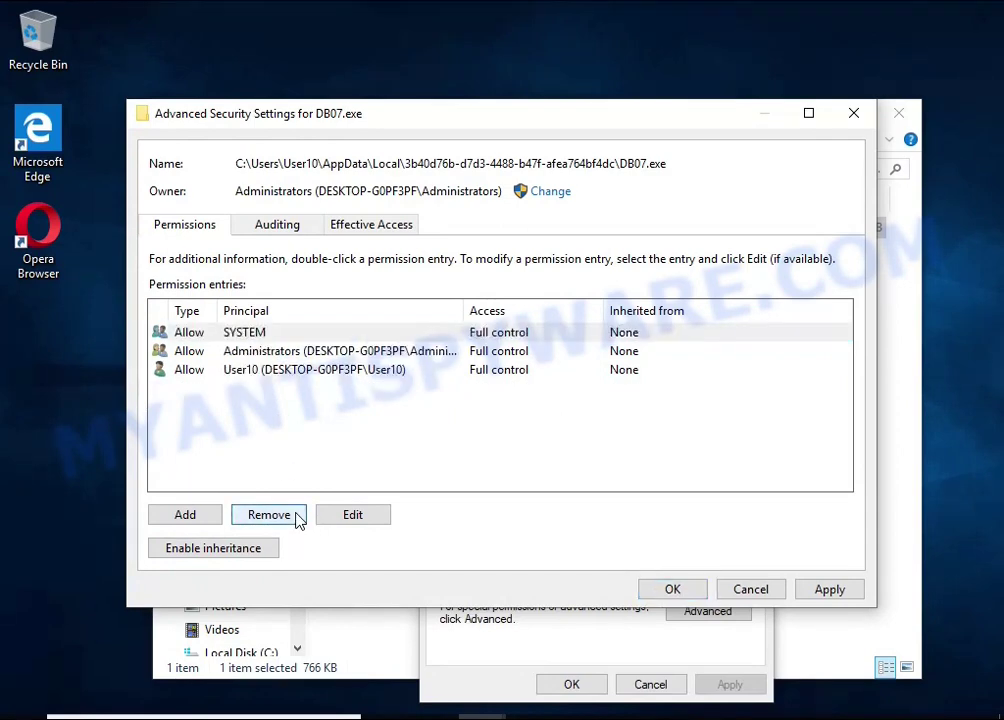
{"action": "left_click", "coordinate": [673, 592]}
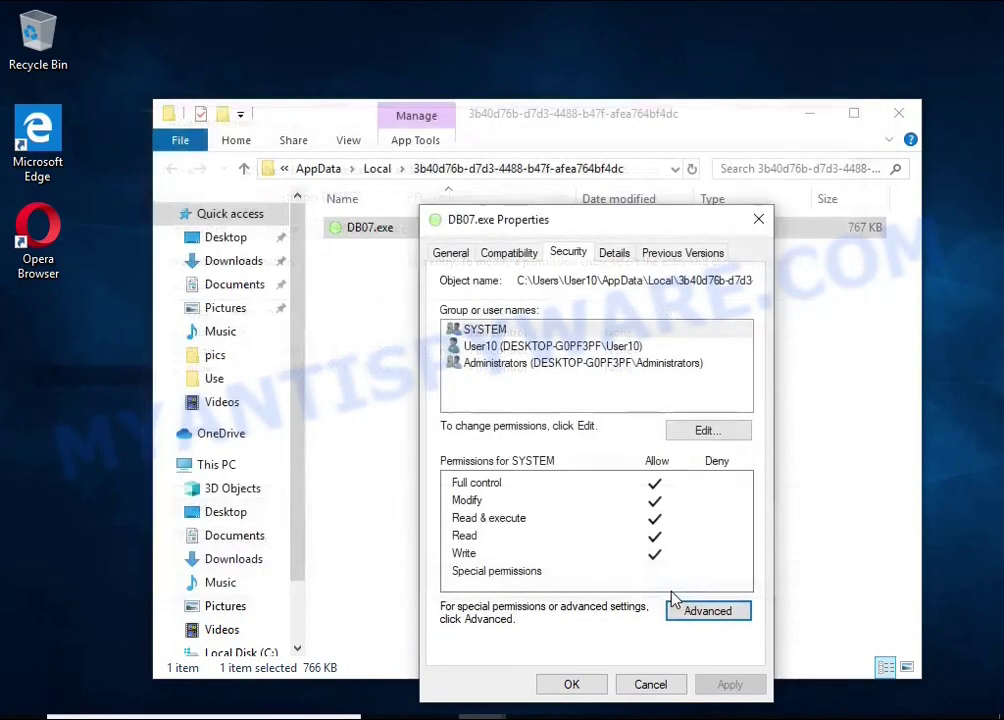
{"action": "left_click", "coordinate": [571, 684]}
Step: Delete DB07.exe, then open the inserted USB drive's files from the AutoPlay prompt
{"action": "right_click", "coordinate": [381, 228]}
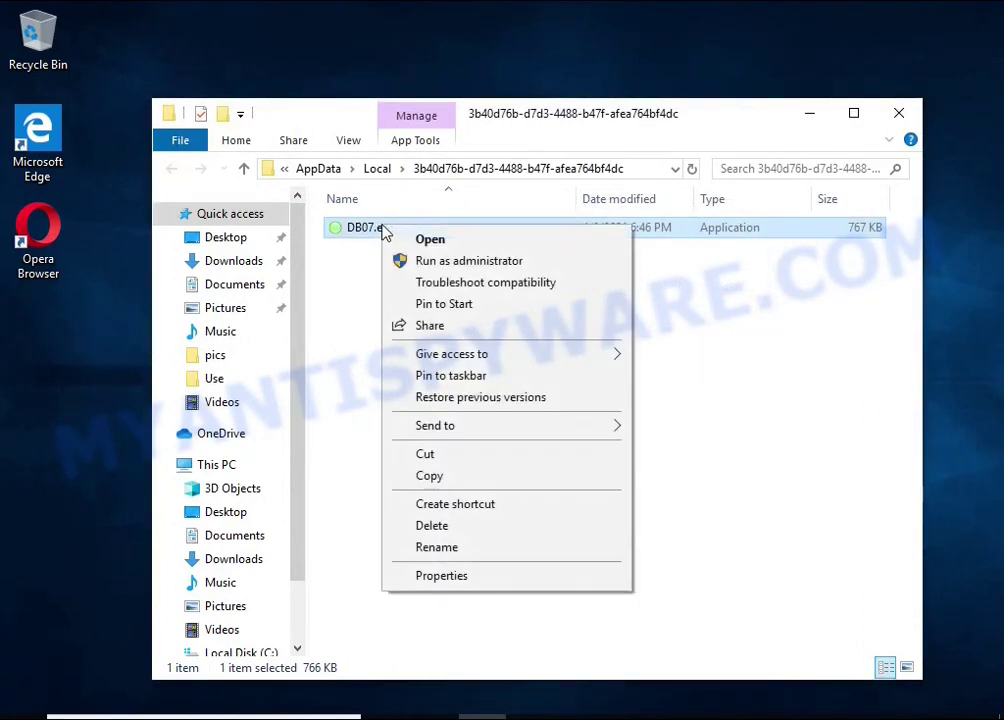
{"action": "left_click", "coordinate": [486, 526]}
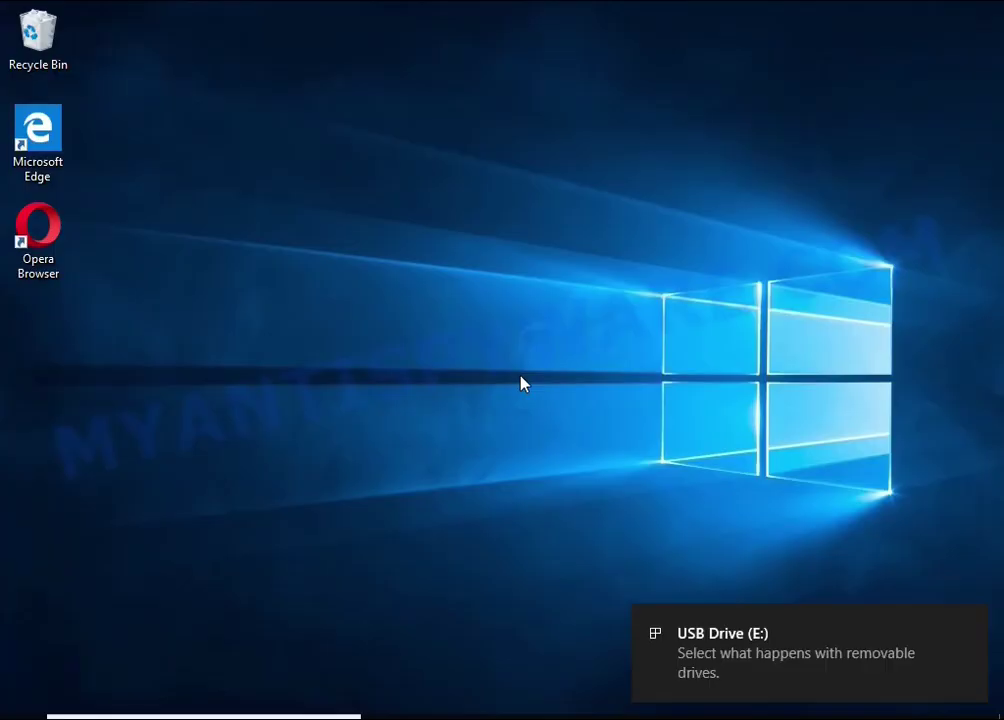
{"action": "left_click", "coordinate": [744, 660]}
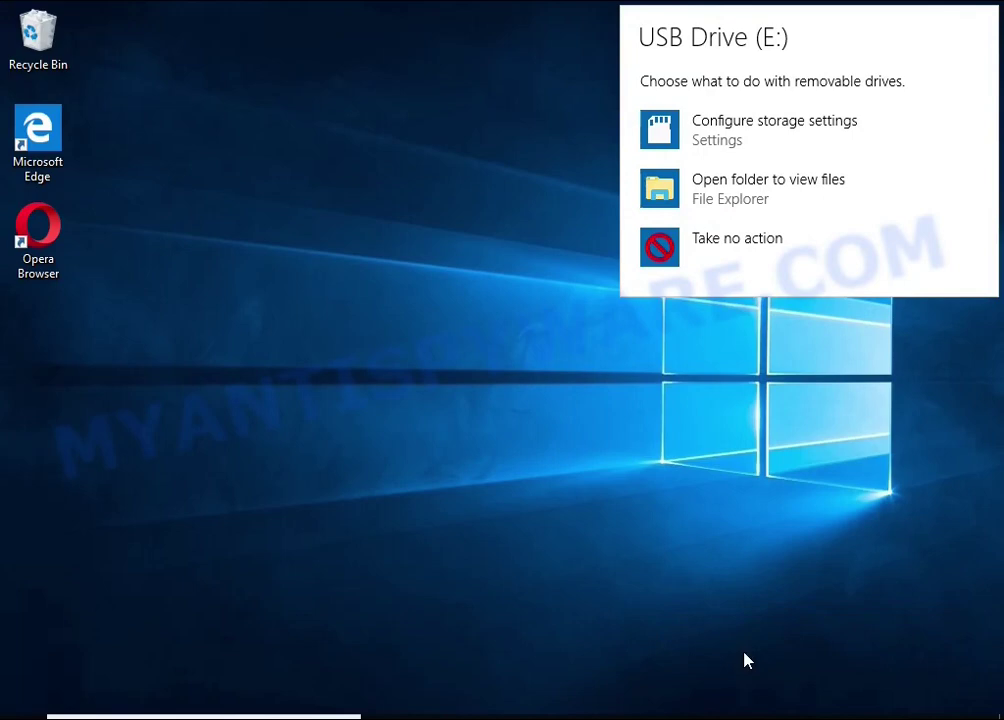
{"action": "left_click", "coordinate": [750, 192]}
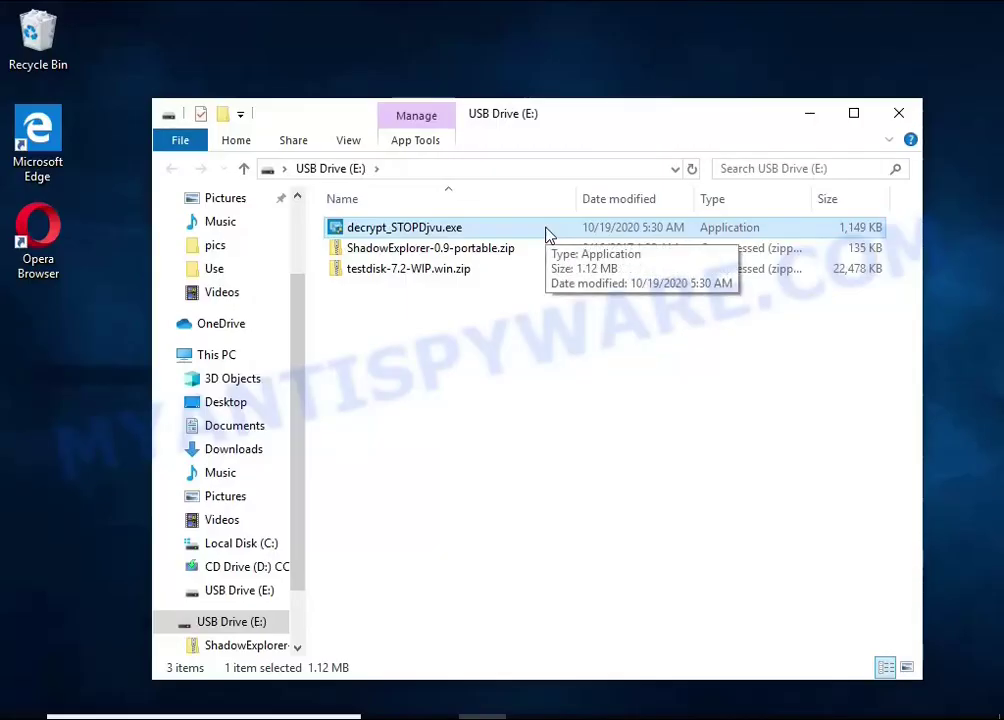
Step: Launch decrypt_STOPDjvu.exe, accept its license and disclaimer, disable the malware, and remove C:\ from the list
{"action": "double_click", "coordinate": [547, 230]}
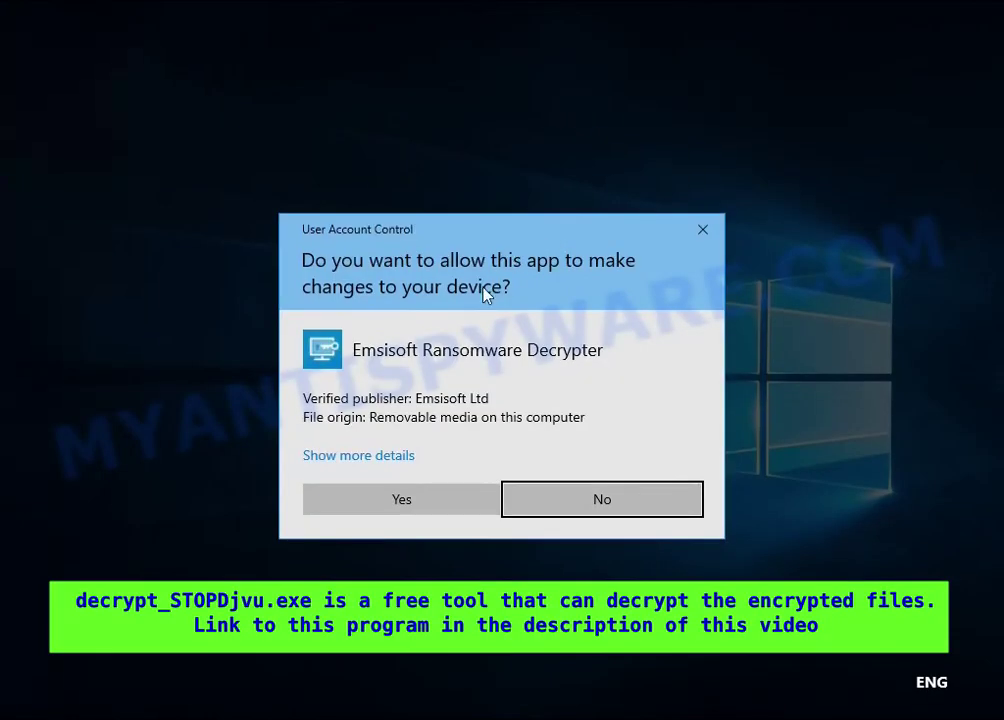
{"action": "left_click", "coordinate": [419, 500]}
{"action": "left_click", "coordinate": [374, 346]}
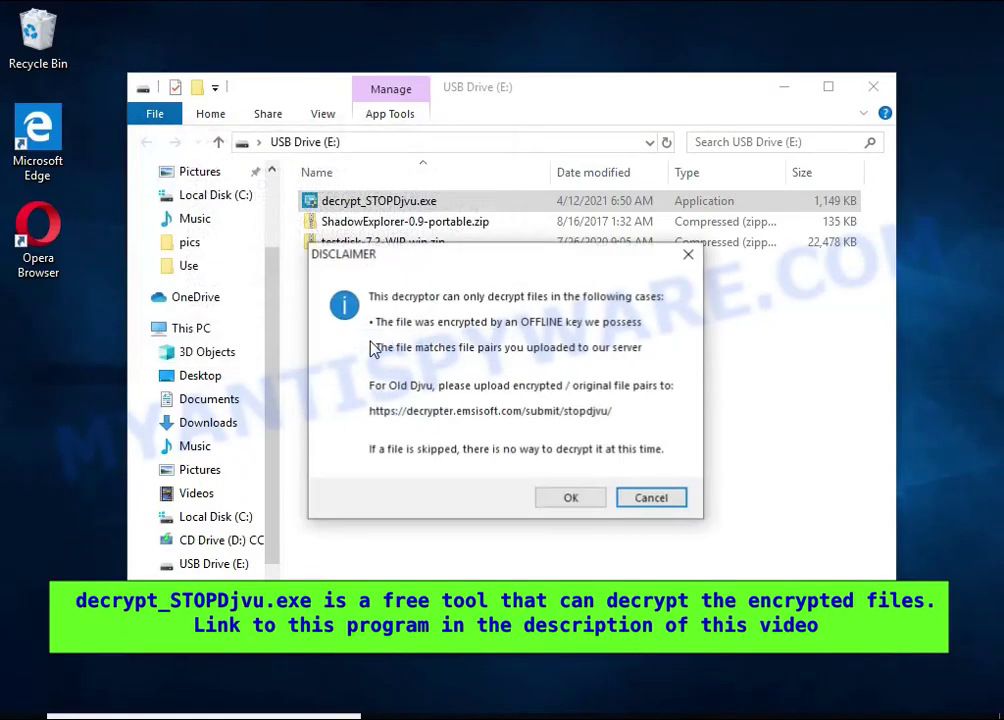
{"action": "left_click", "coordinate": [785, 88]}
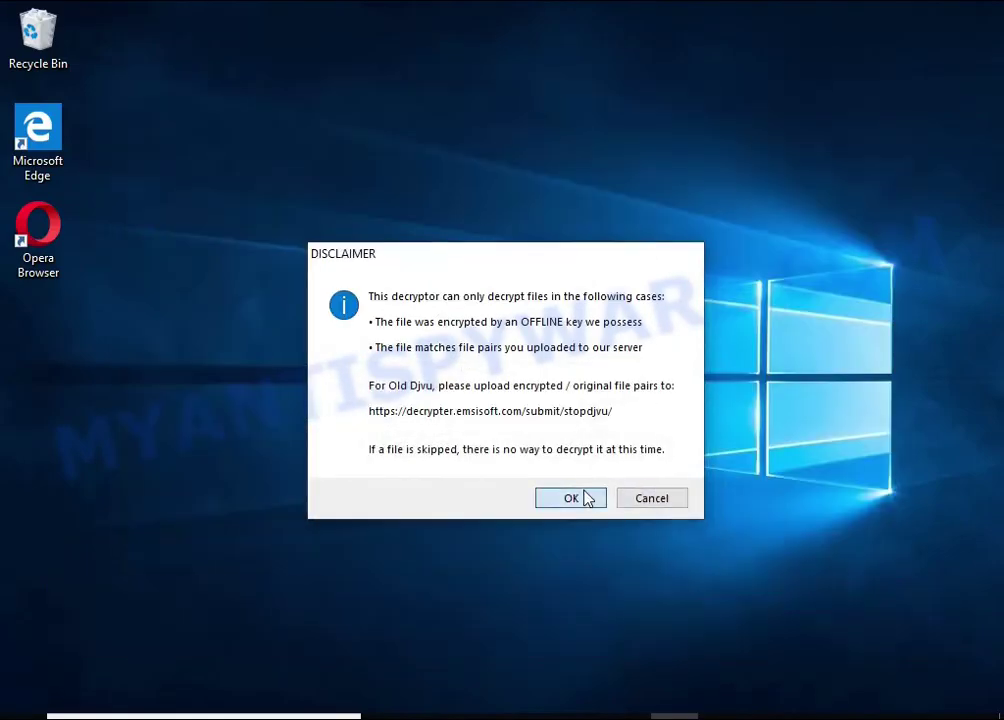
{"action": "left_click", "coordinate": [586, 498]}
{"action": "left_click", "coordinate": [550, 460]}
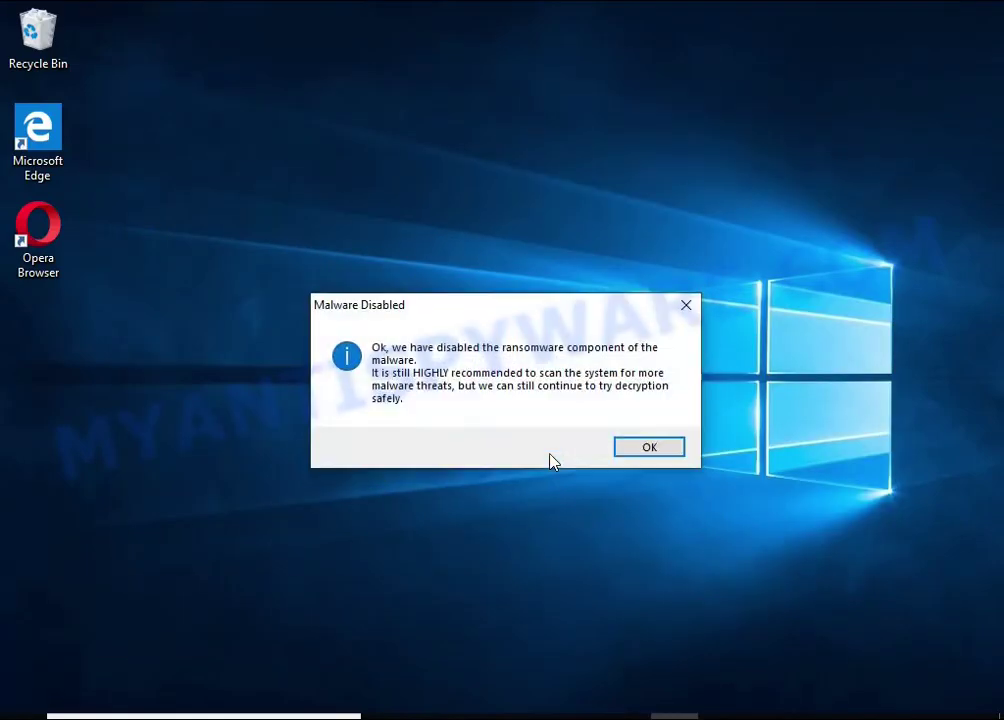
{"action": "left_click", "coordinate": [652, 455]}
{"action": "left_click", "coordinate": [217, 309]}
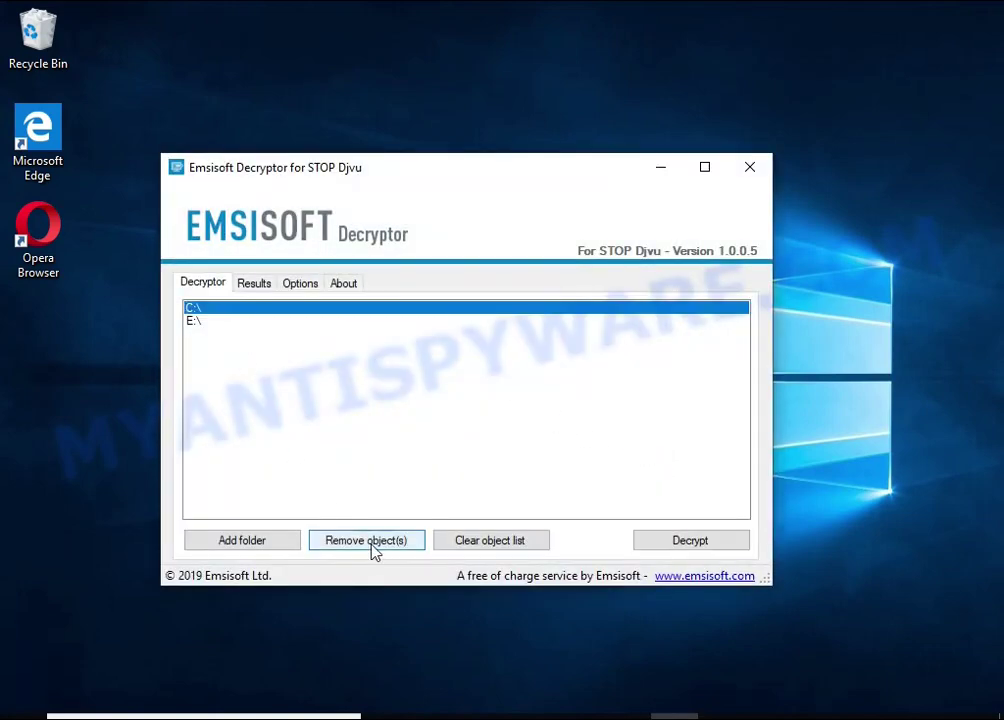
{"action": "left_click", "coordinate": [372, 545]}
Step: Replace E:\ in the decrypt list with the Documents and Pictures folders
{"action": "left_click", "coordinate": [225, 308]}
{"action": "left_click", "coordinate": [365, 540]}
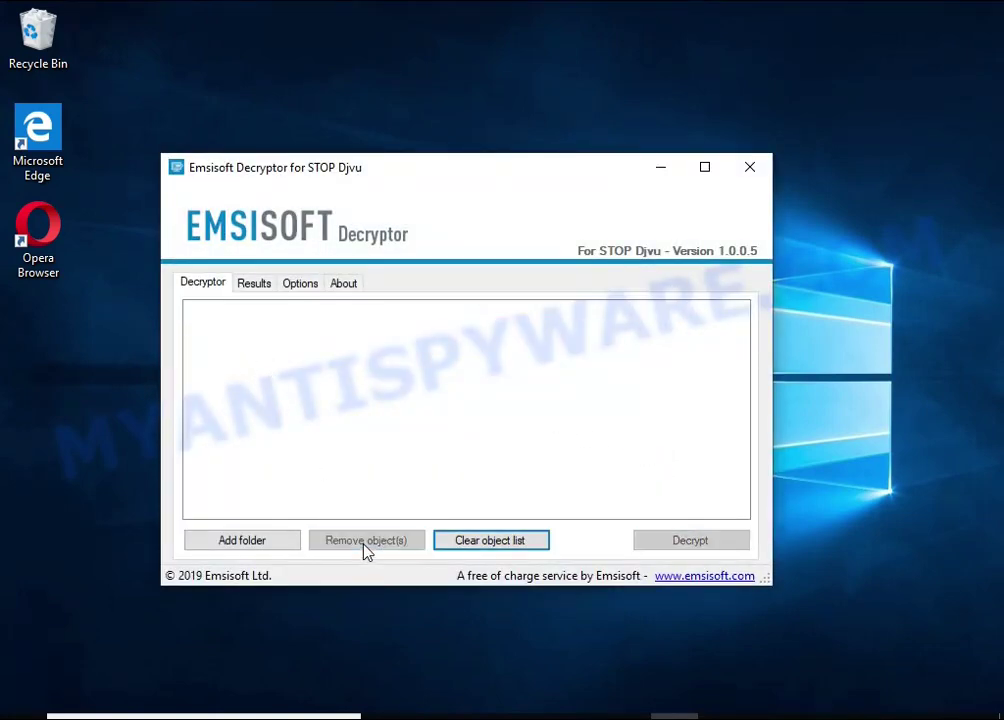
{"action": "left_click", "coordinate": [258, 540]}
{"action": "left_click", "coordinate": [440, 351]}
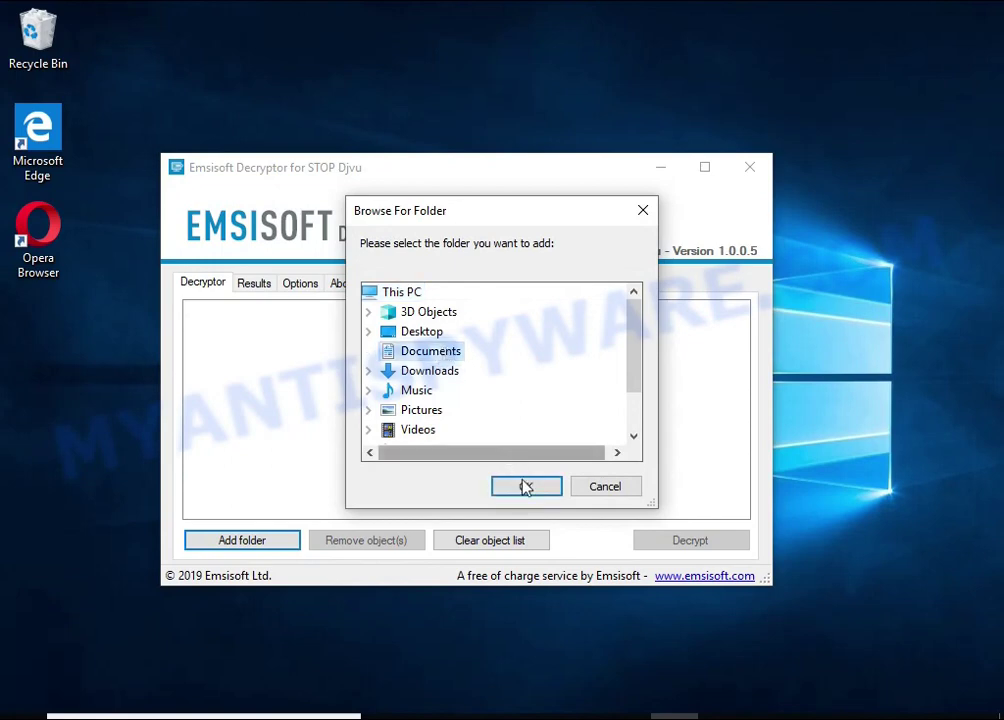
{"action": "left_click", "coordinate": [524, 486]}
{"action": "left_click", "coordinate": [428, 409]}
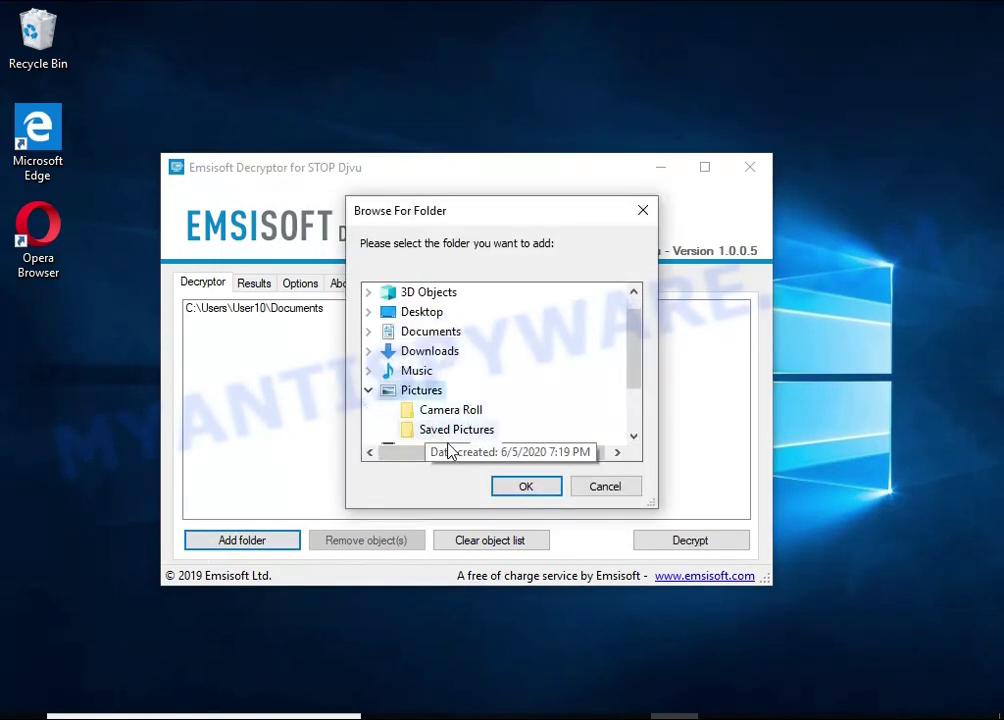
{"action": "left_click", "coordinate": [524, 484]}
{"action": "left_click", "coordinate": [251, 322]}
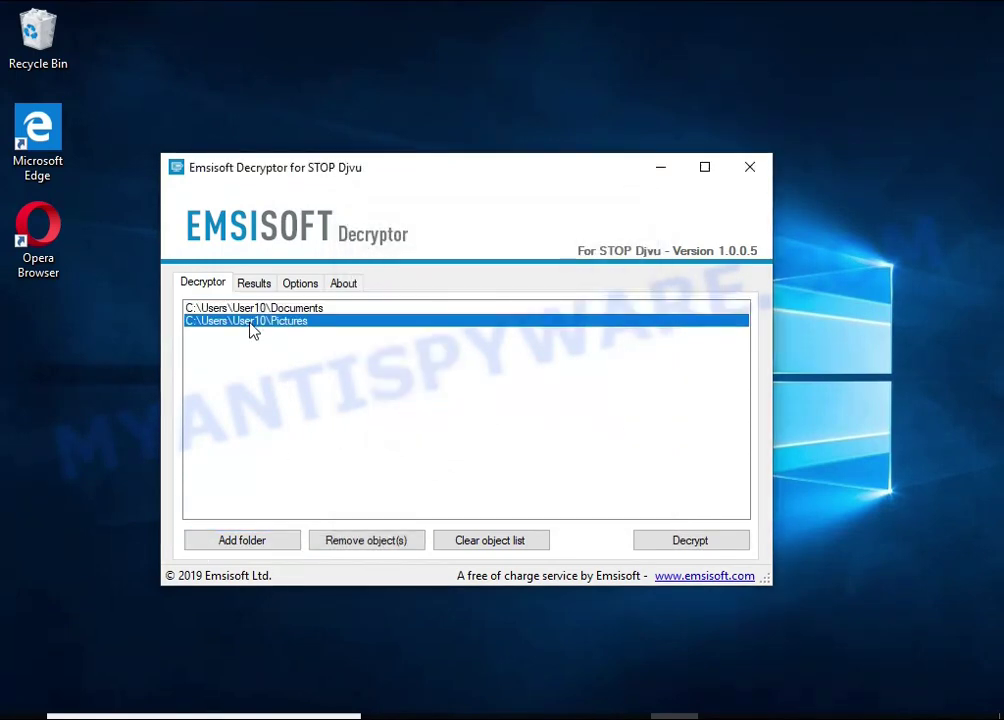
Step: Run decryption on the listed folders and review the final Notice line in the Results log
{"action": "left_click", "coordinate": [702, 538]}
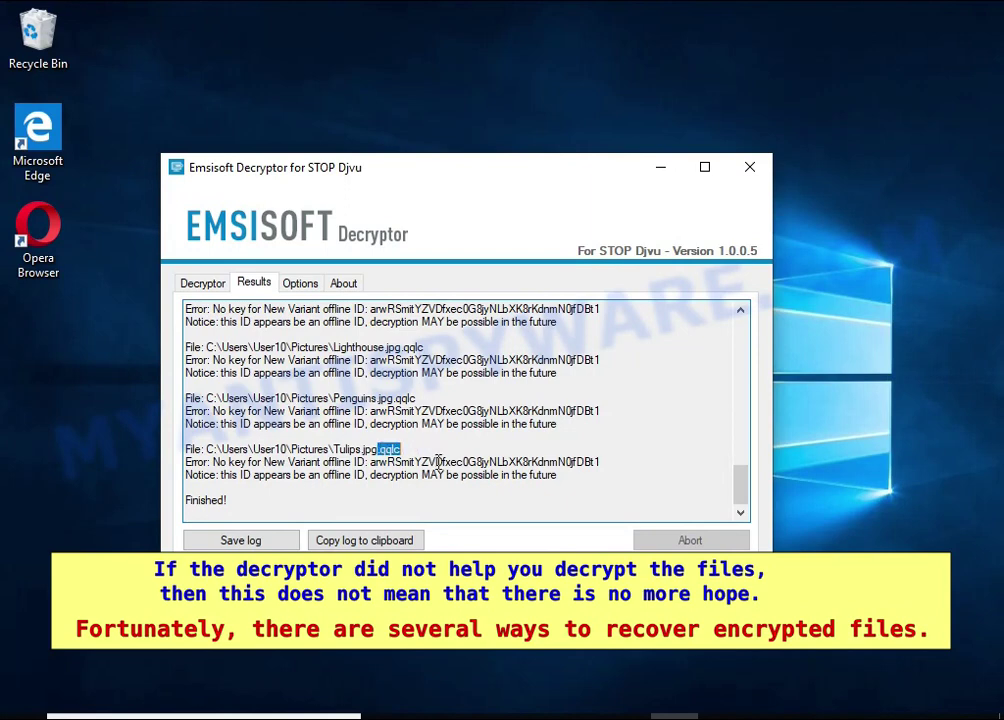
{"action": "double_click", "coordinate": [335, 474]}
{"action": "double_click", "coordinate": [378, 474]}
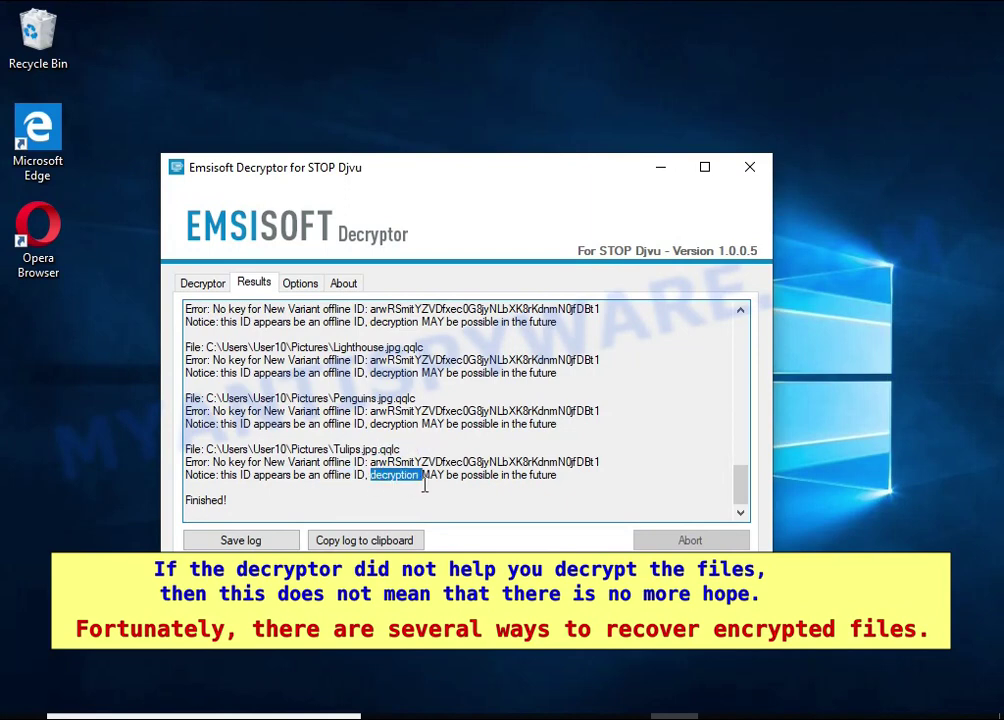
{"action": "double_click", "coordinate": [433, 474]}
{"action": "double_click", "coordinate": [480, 474]}
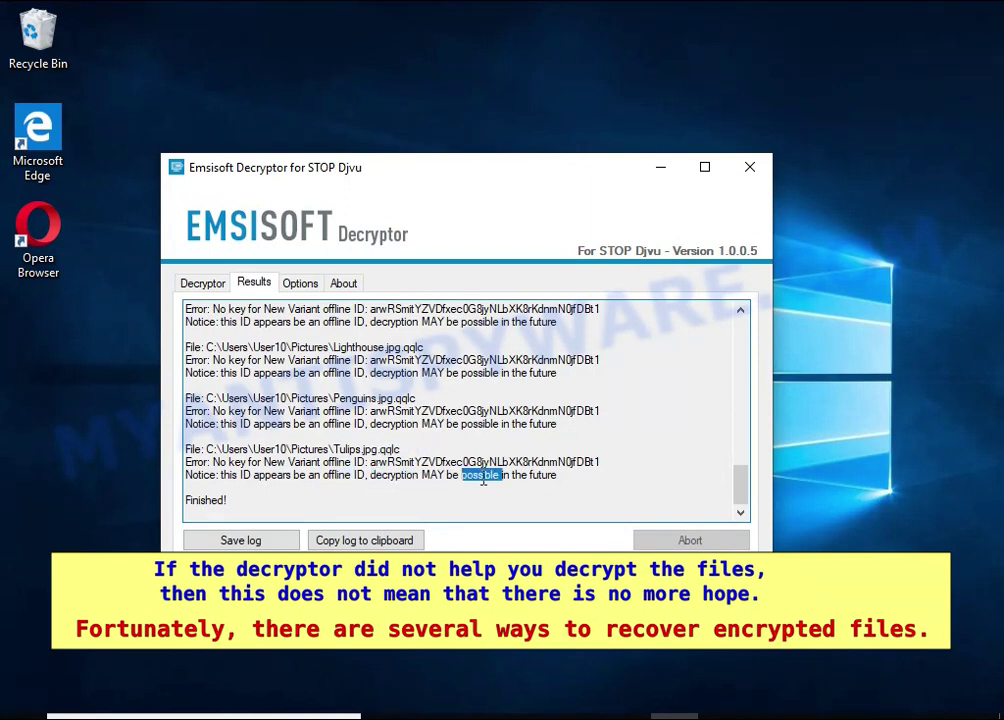
{"action": "left_click", "coordinate": [540, 474]}
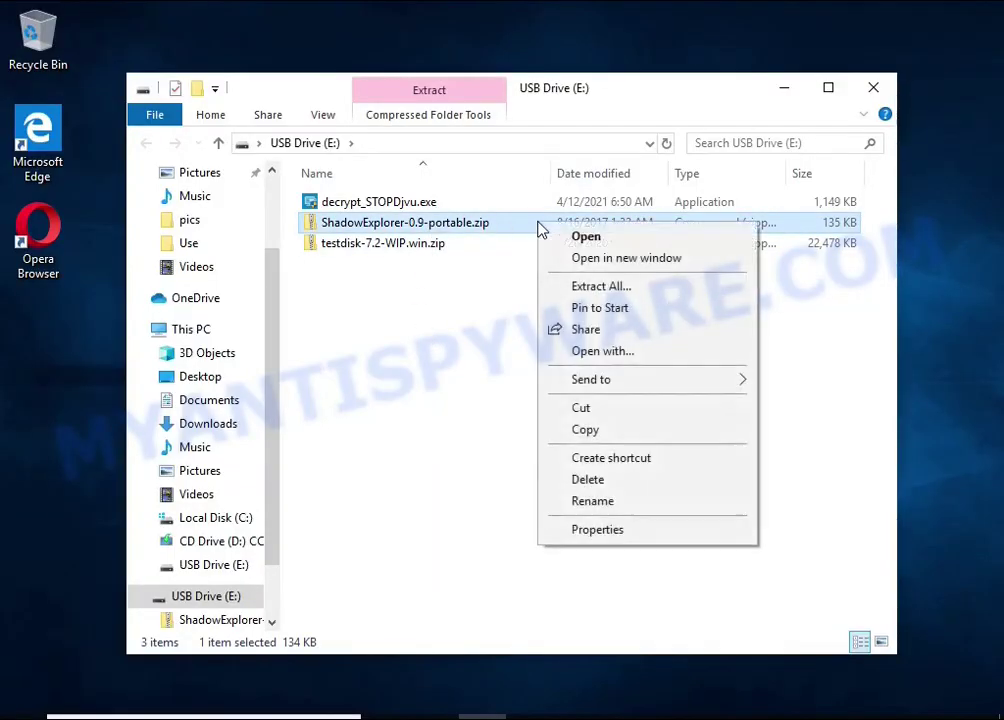
Step: Extract ShadowExplorer-0.9-portable.zip on the USB drive and run ShadowExplorerPortable.exe
{"action": "left_click", "coordinate": [658, 289]}
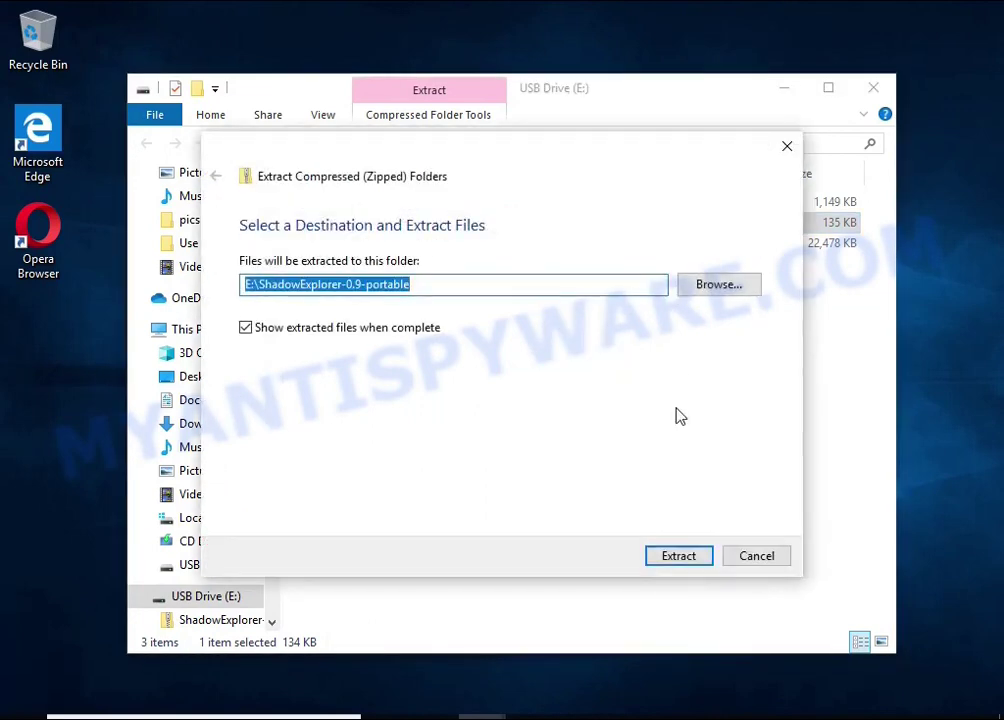
{"action": "left_click", "coordinate": [690, 560]}
{"action": "left_click", "coordinate": [873, 88]}
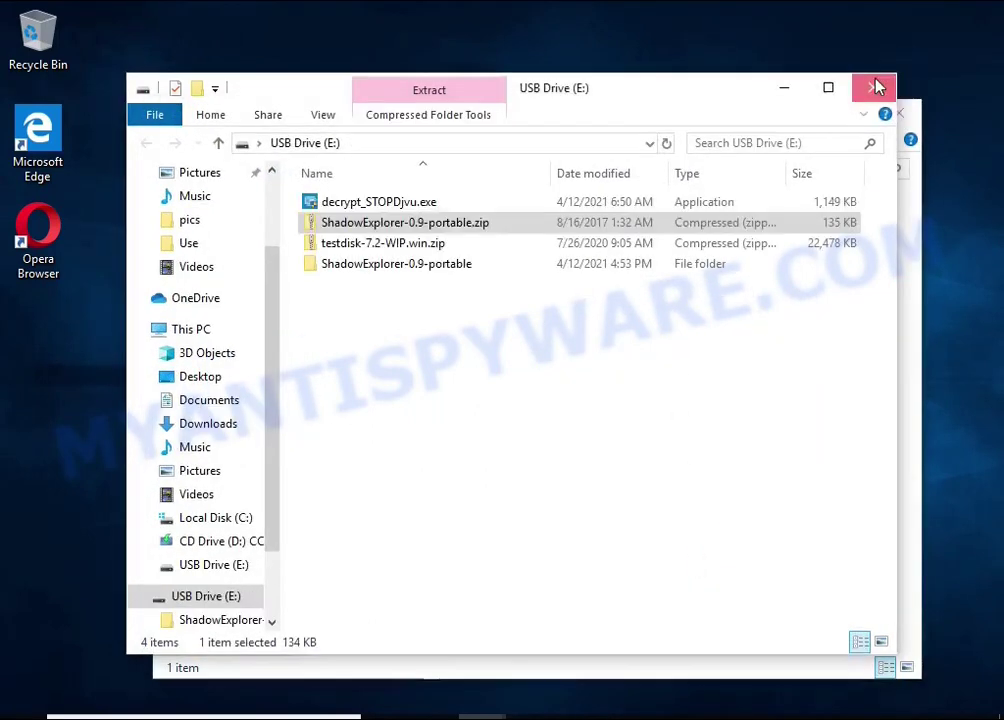
{"action": "double_click", "coordinate": [529, 240]}
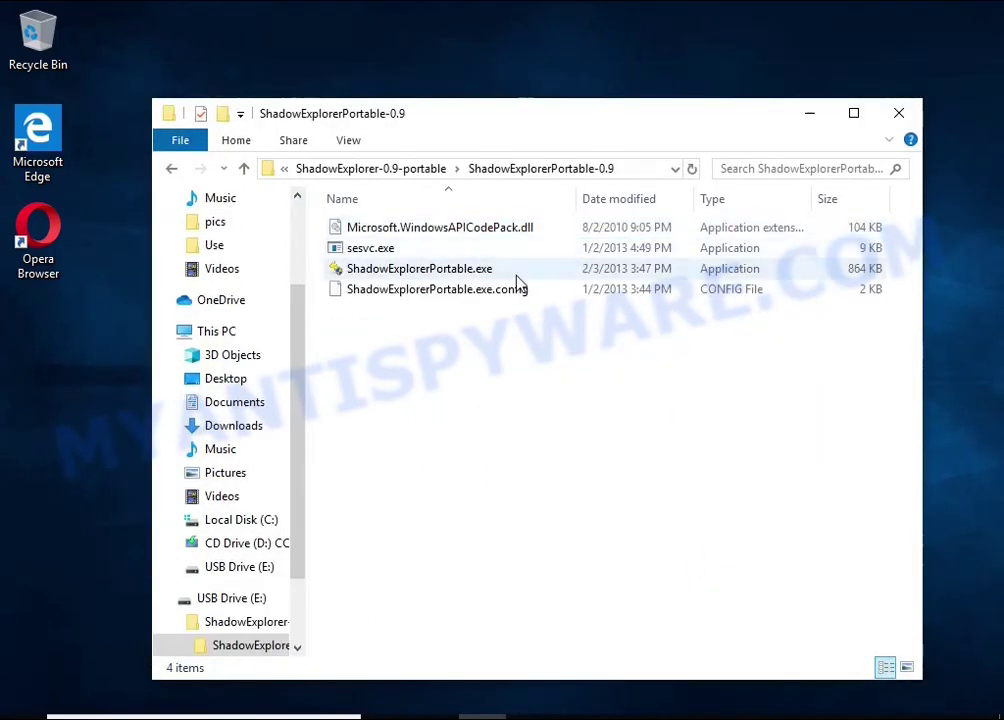
{"action": "double_click", "coordinate": [532, 278]}
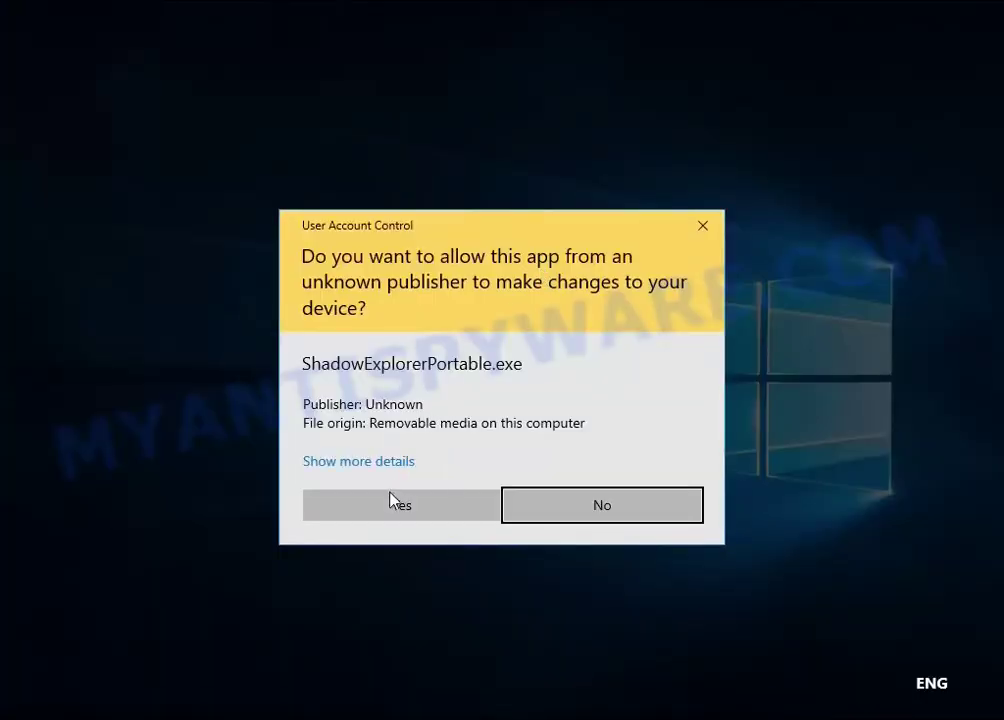
{"action": "left_click", "coordinate": [391, 500]}
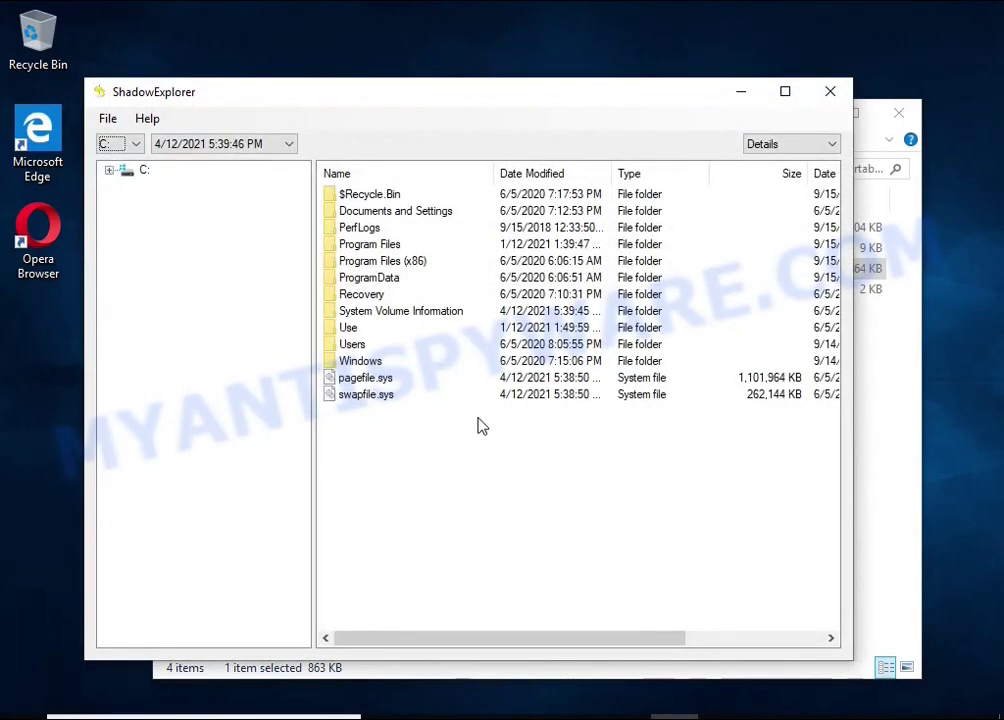
Step: Browse the 5:40:04 PM snapshot to the user's Documents folder
{"action": "left_click", "coordinate": [134, 143]}
{"action": "left_click", "coordinate": [200, 144]}
{"action": "left_click", "coordinate": [207, 175]}
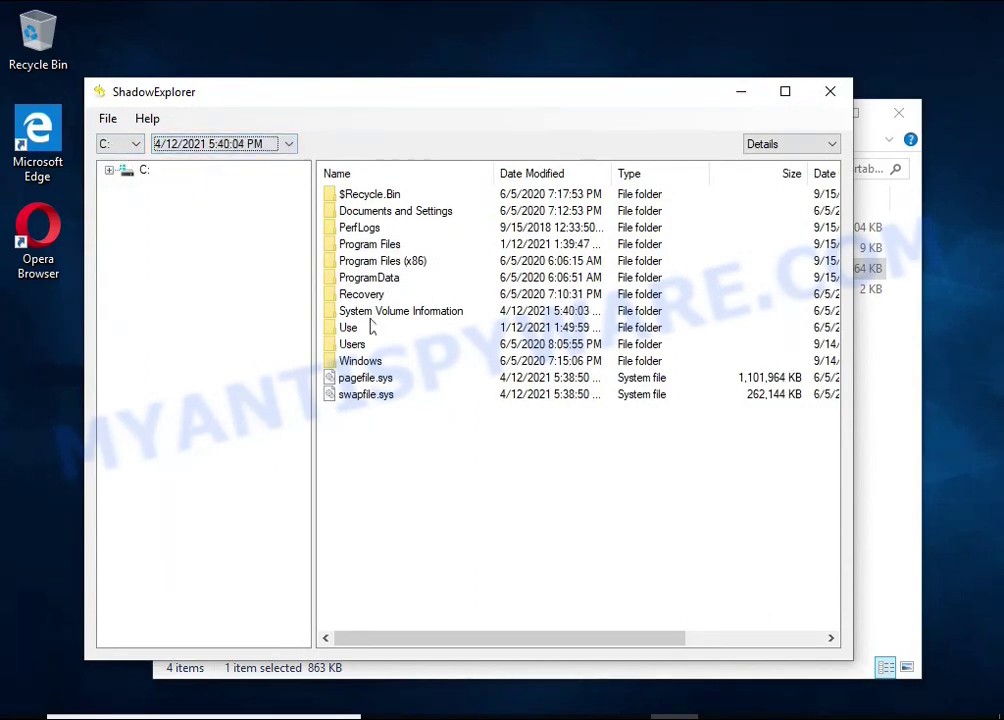
{"action": "double_click", "coordinate": [352, 344]}
{"action": "double_click", "coordinate": [340, 261]}
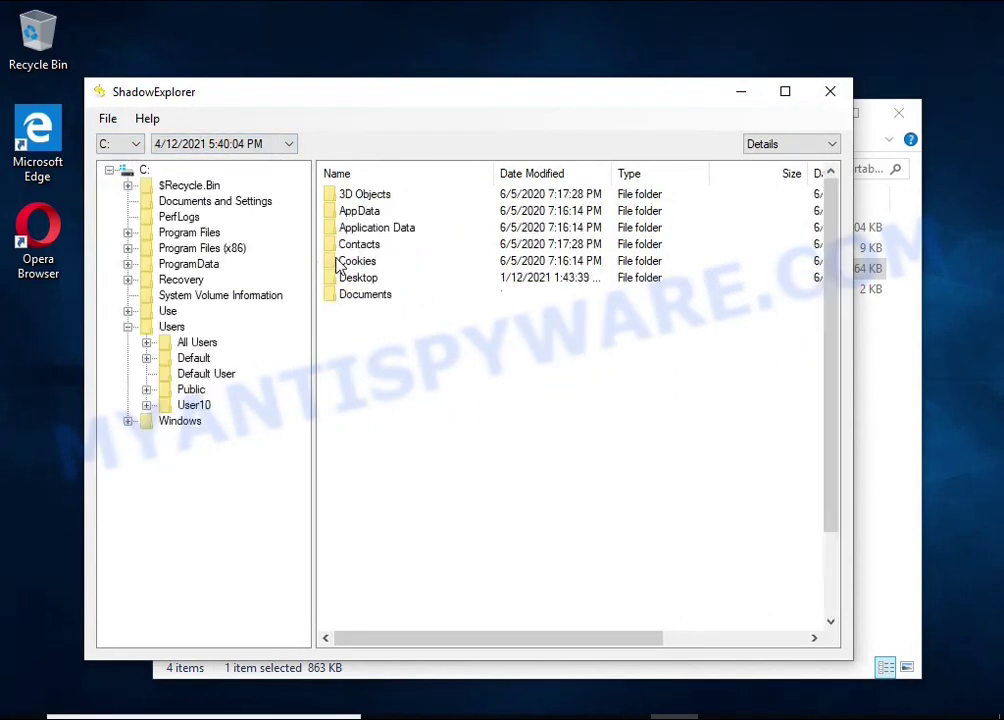
{"action": "double_click", "coordinate": [362, 294]}
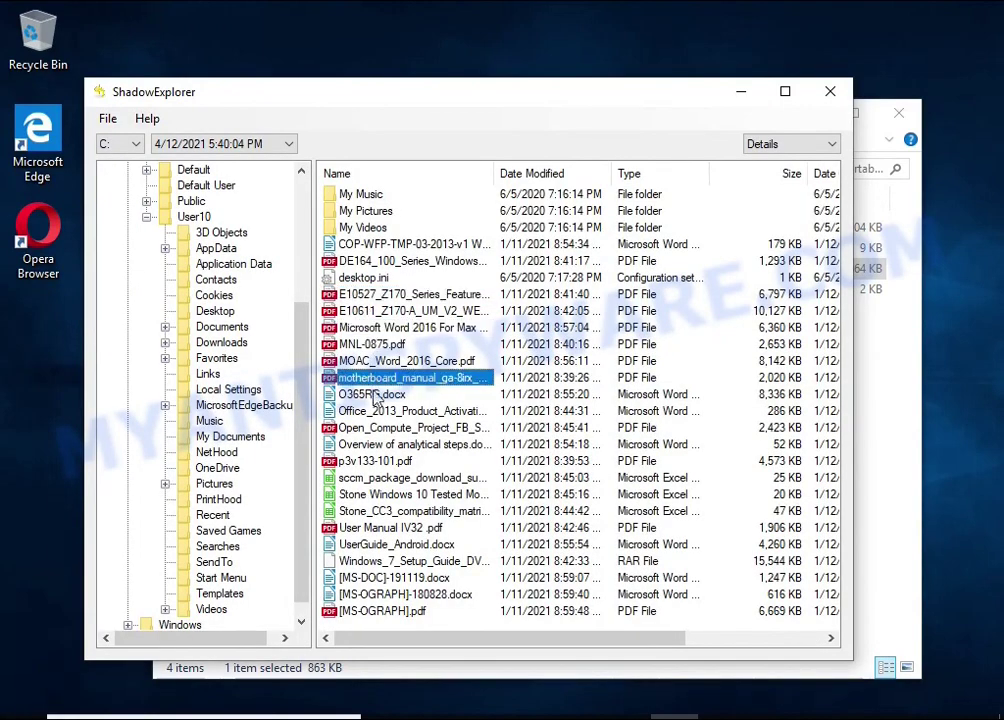
Step: Export the Word 2016 PDF and UserGuide_Android.docx to USB Drive (E:)
{"action": "right_click", "coordinate": [375, 327]}
{"action": "left_click", "coordinate": [430, 336]}
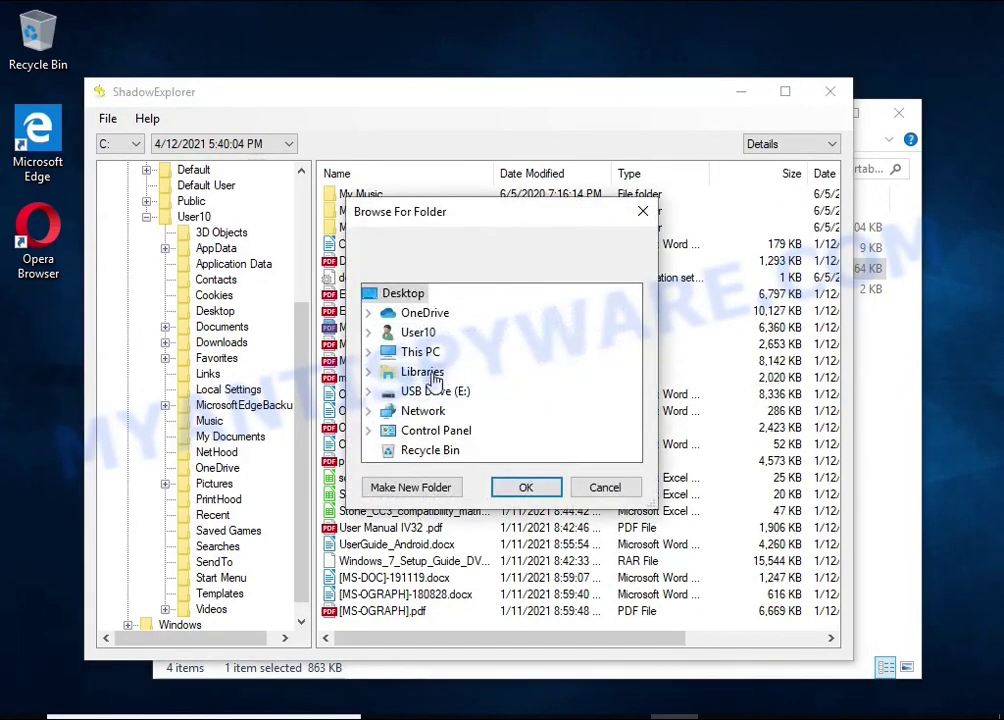
{"action": "left_click", "coordinate": [435, 391]}
{"action": "left_click", "coordinate": [524, 487]}
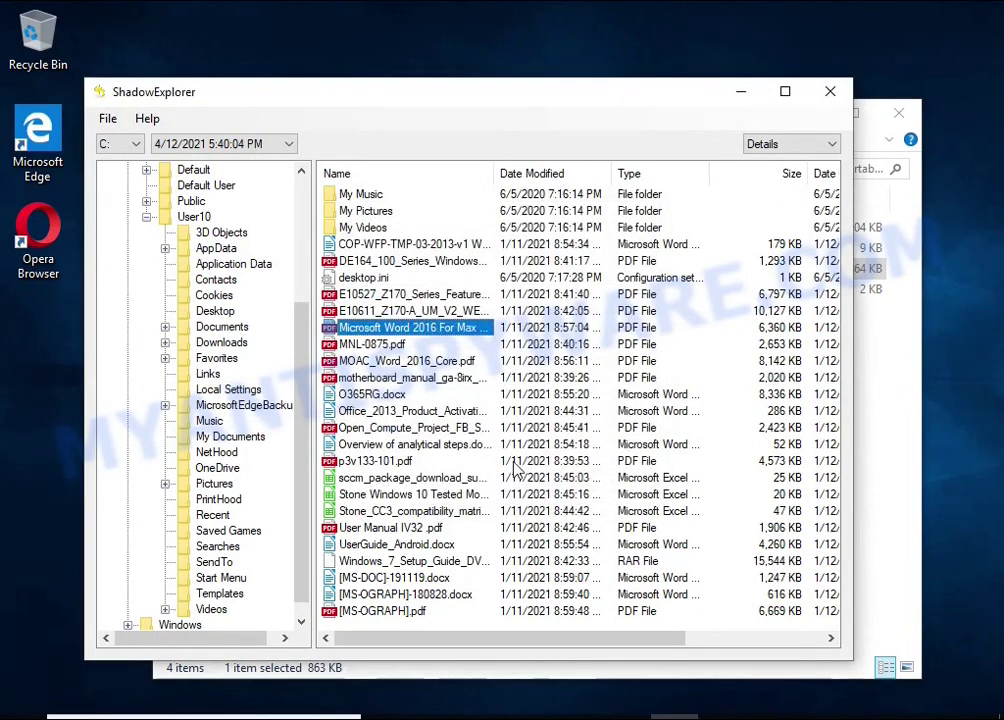
{"action": "left_click", "coordinate": [370, 561]}
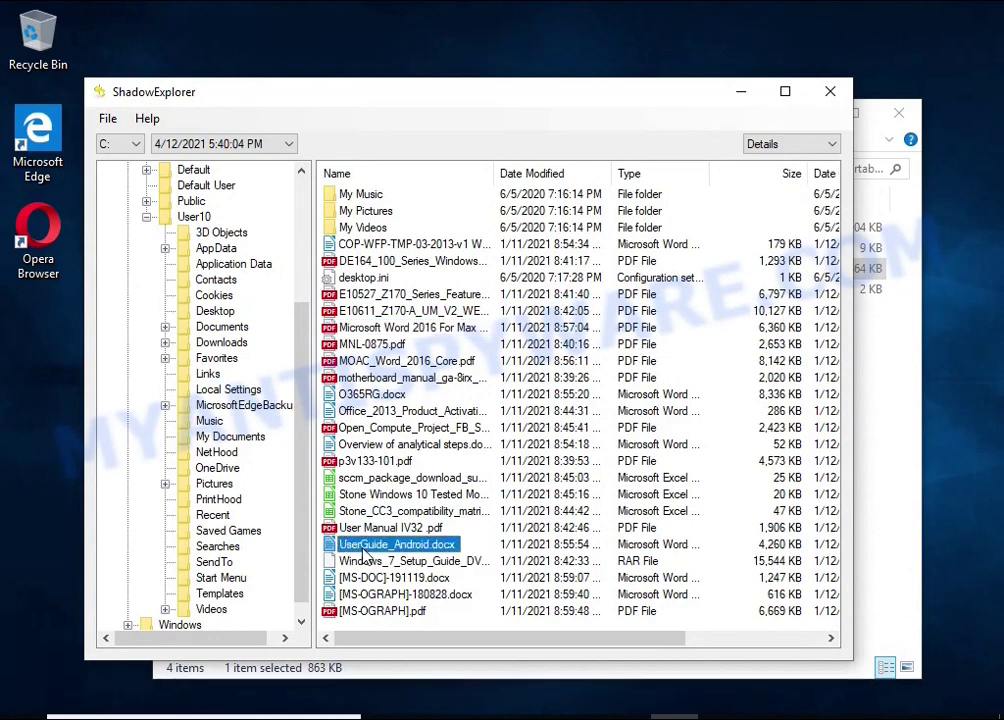
{"action": "right_click", "coordinate": [370, 545]}
{"action": "left_click", "coordinate": [425, 554]}
{"action": "left_click", "coordinate": [526, 487]}
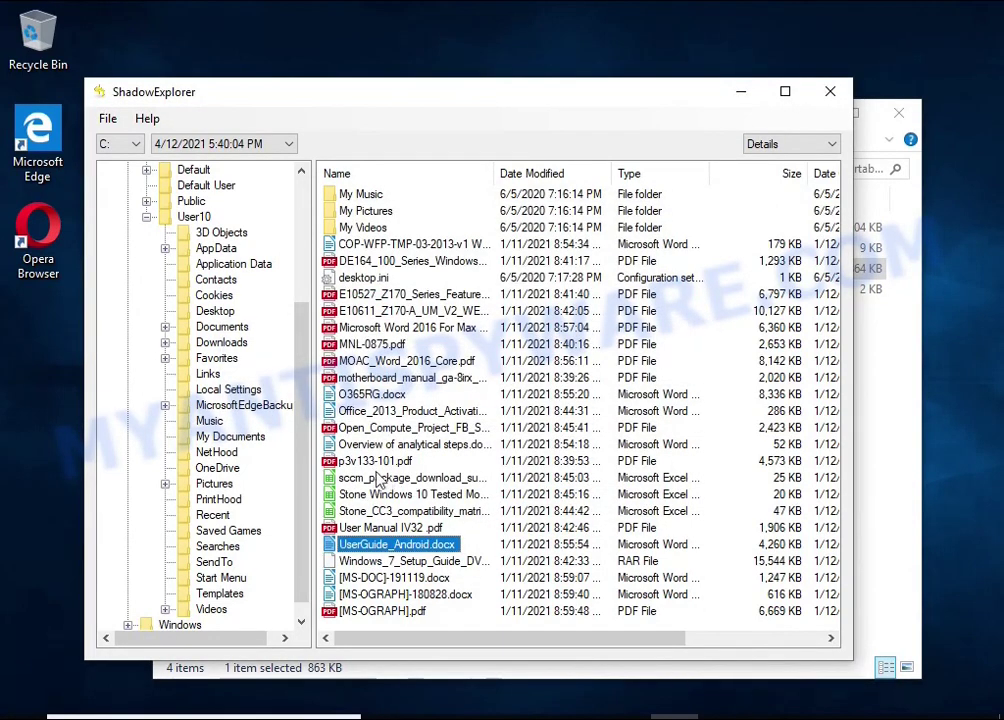
Step: Export Chrysanthemum.jpg and Desert.jpg from Pictures to the USB drive
{"action": "left_click", "coordinate": [214, 484]}
{"action": "left_click", "coordinate": [358, 313]}
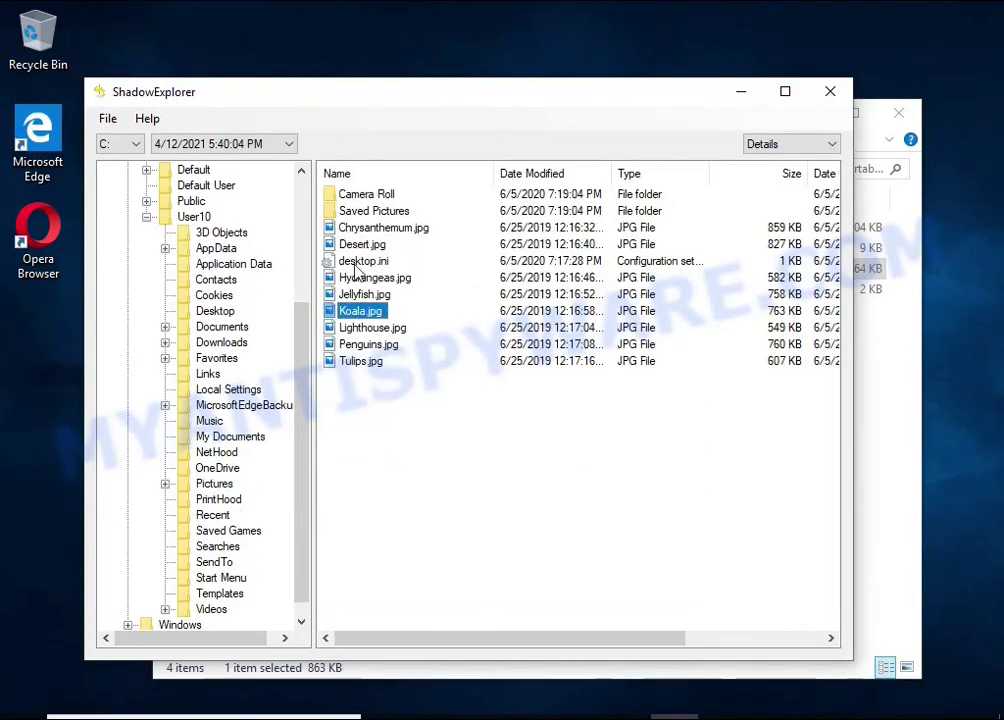
{"action": "left_click", "coordinate": [360, 228]}
{"action": "right_click", "coordinate": [365, 228]}
{"action": "left_click", "coordinate": [410, 240]}
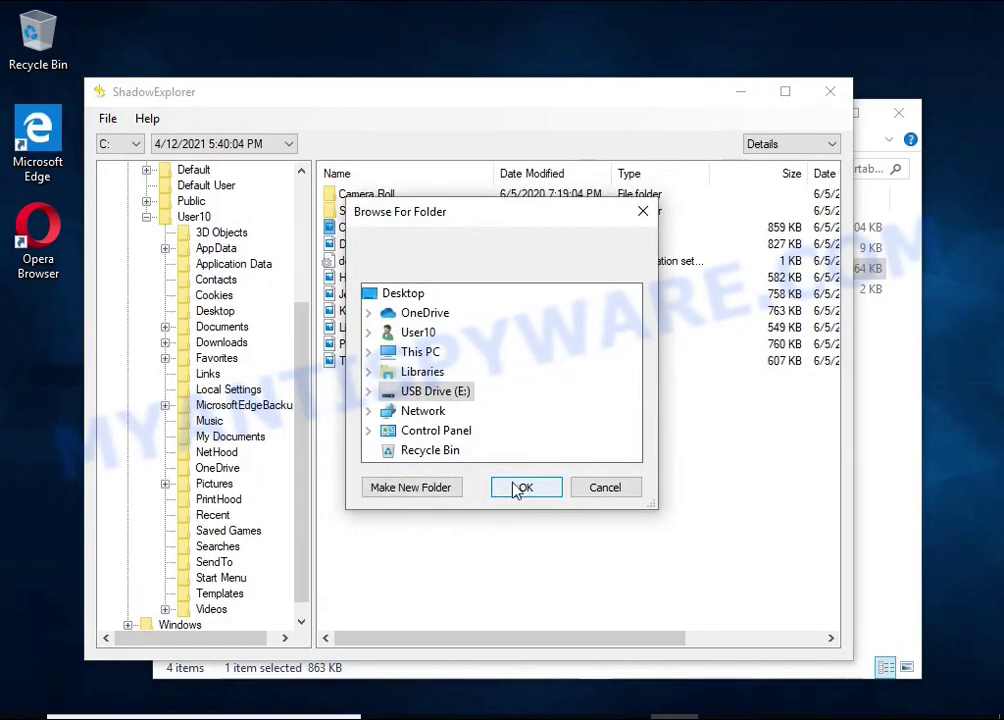
{"action": "left_click", "coordinate": [519, 488]}
{"action": "right_click", "coordinate": [345, 246]}
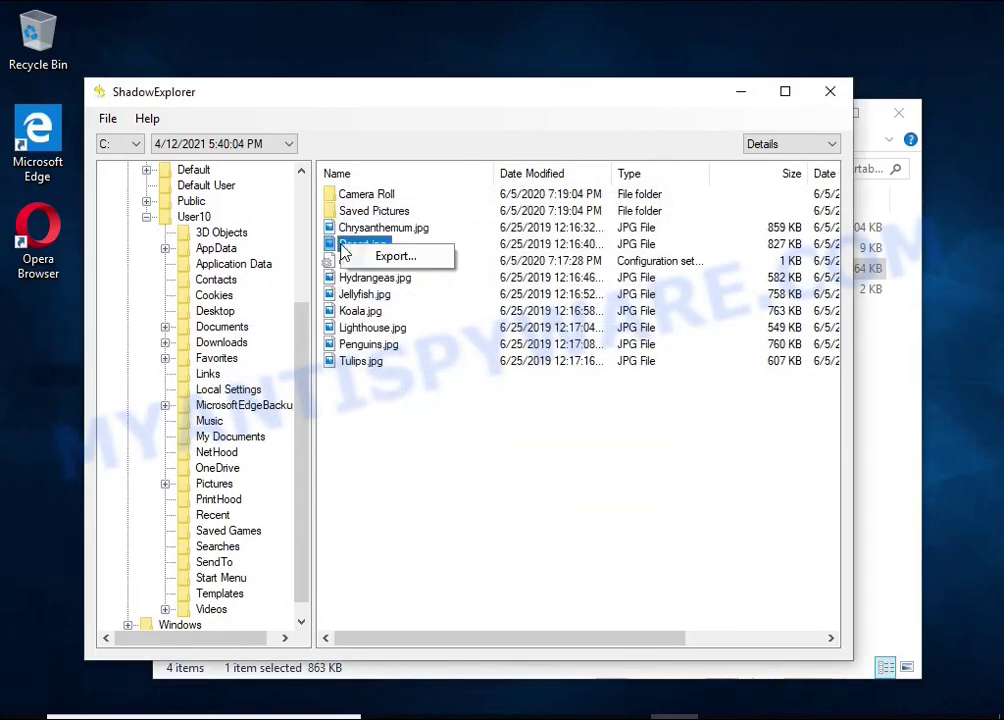
{"action": "left_click", "coordinate": [394, 256]}
{"action": "left_click", "coordinate": [517, 486]}
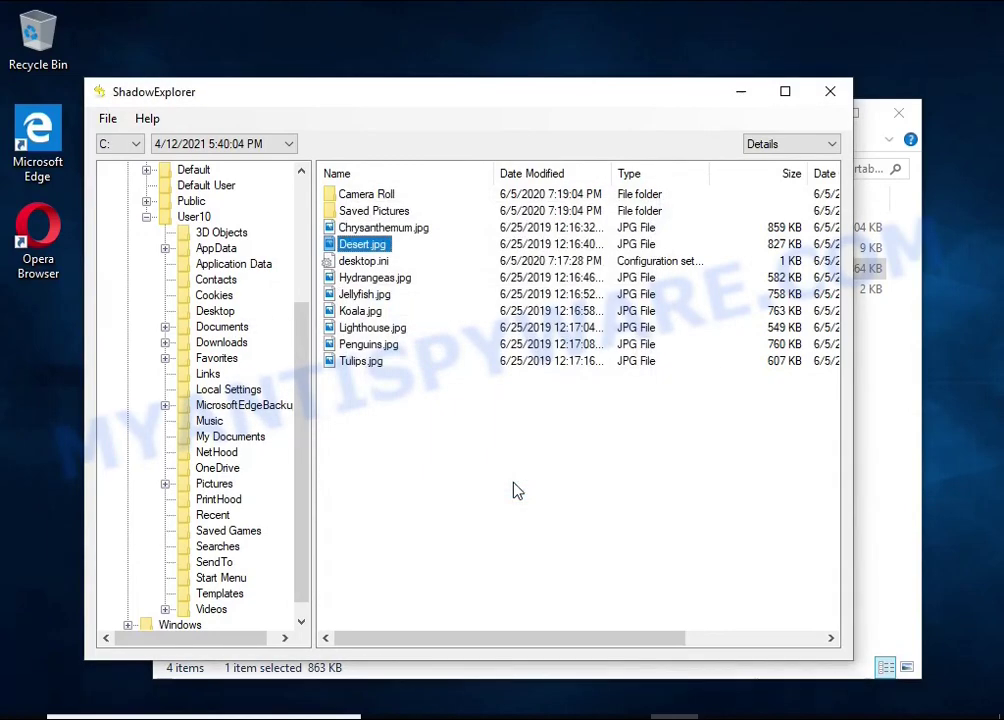
Step: Open the recovered UserGuide_Android.docx from USB Drive (E:) and scroll through its contents
{"action": "left_click", "coordinate": [829, 94]}
{"action": "left_click", "coordinate": [232, 598]}
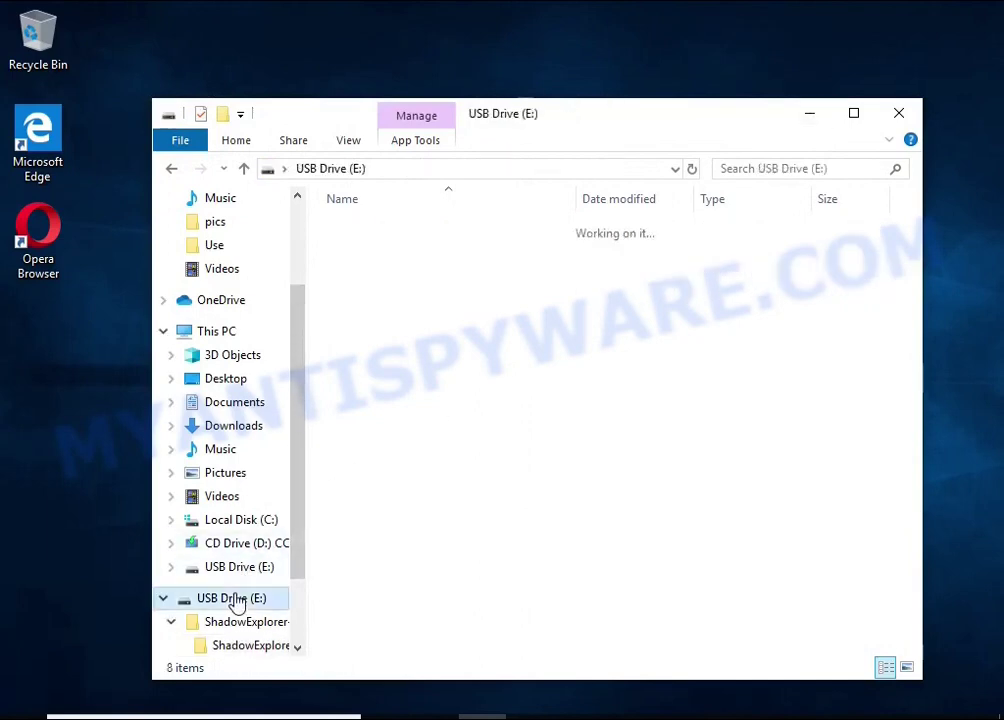
{"action": "left_click", "coordinate": [420, 249]}
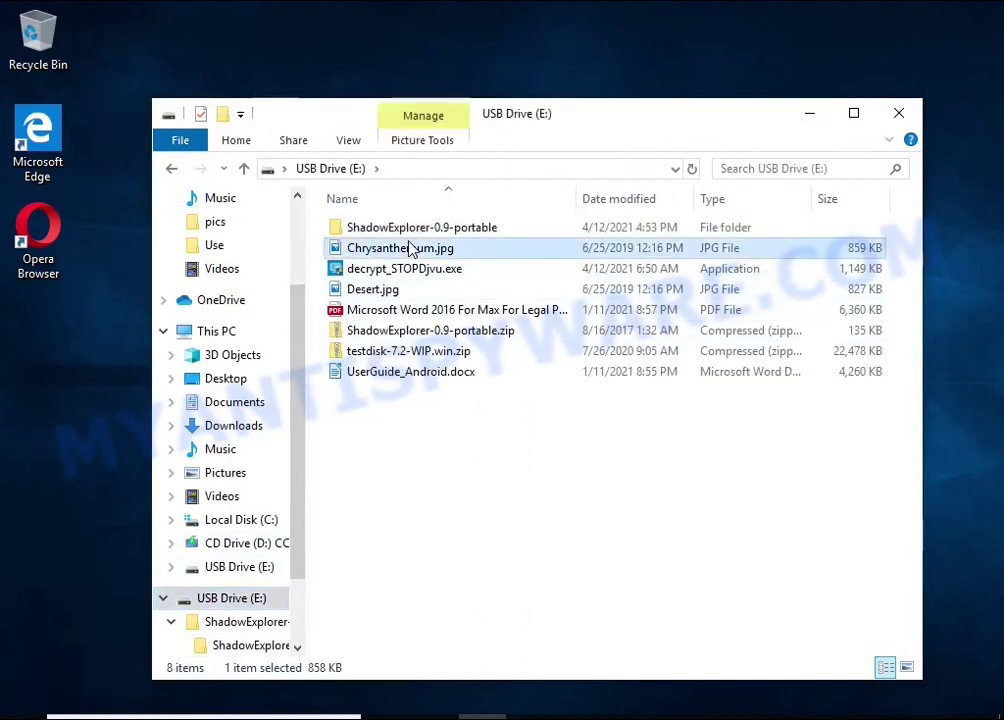
{"action": "left_click", "coordinate": [425, 291]}
{"action": "double_click", "coordinate": [433, 373]}
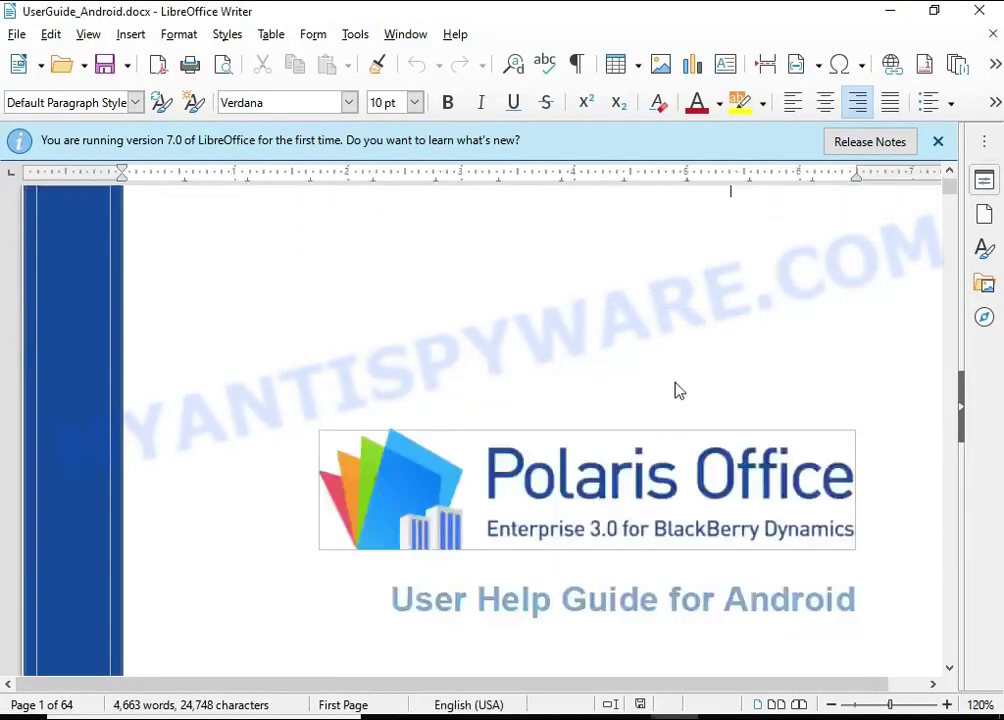
{"action": "scroll", "coordinate": [675, 390], "scroll_direction": "down", "scroll_amount": 10}
{"action": "scroll", "coordinate": [636, 379], "scroll_direction": "down", "scroll_amount": 10}
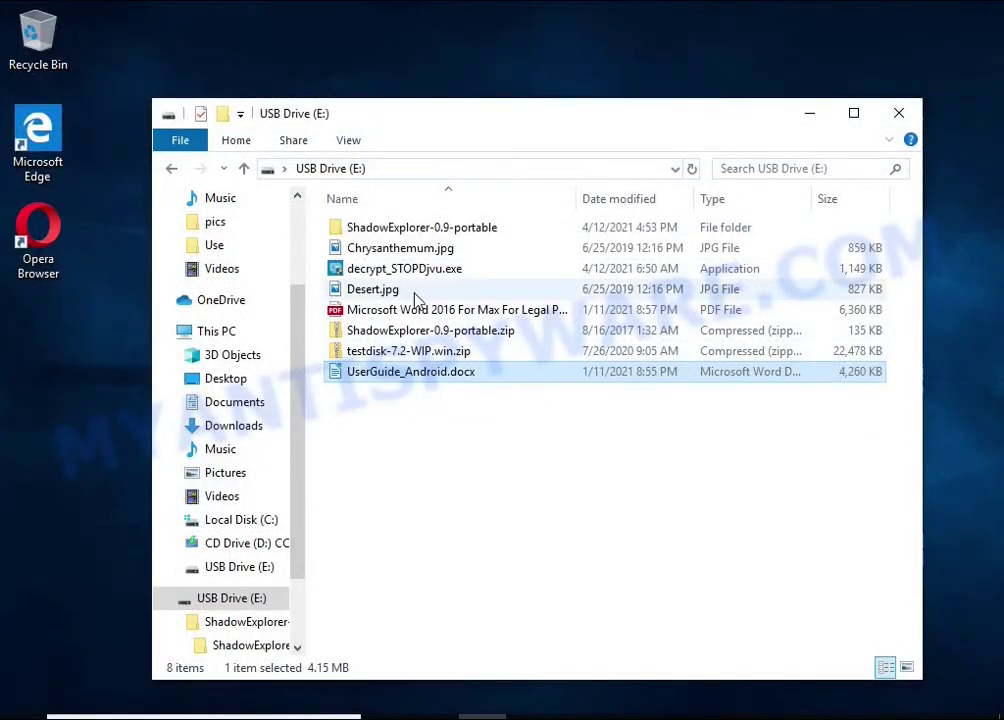
Step: Open the recovered Word 2016 PDF in Edge and scroll through it
{"action": "left_click", "coordinate": [418, 312]}
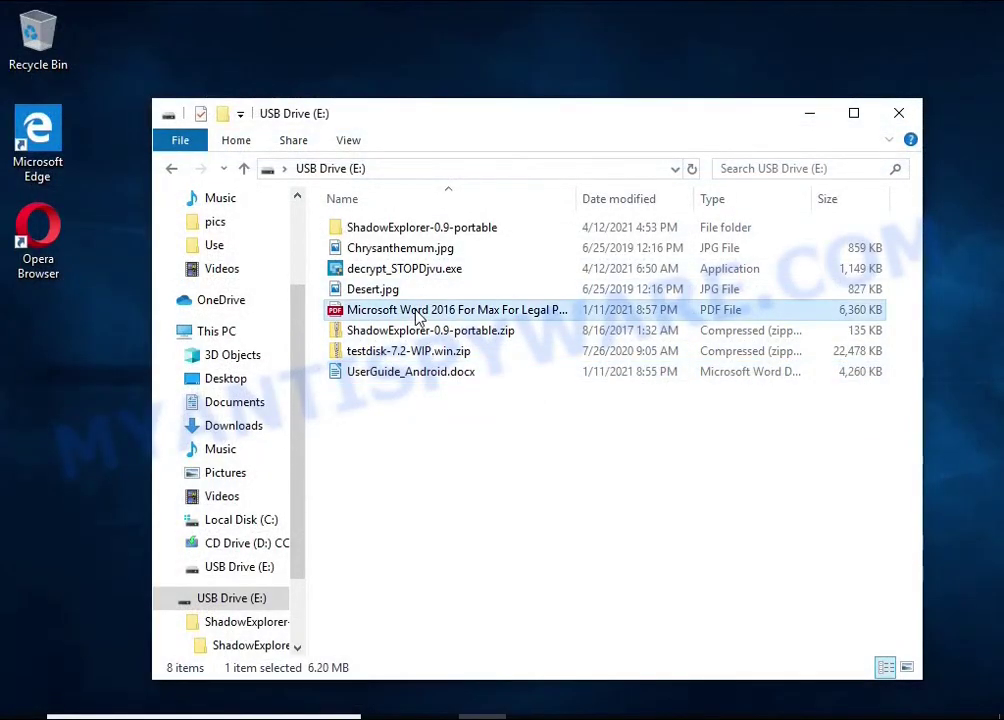
{"action": "double_click", "coordinate": [418, 312]}
{"action": "scroll", "coordinate": [495, 330], "scroll_direction": "down", "scroll_amount": 5}
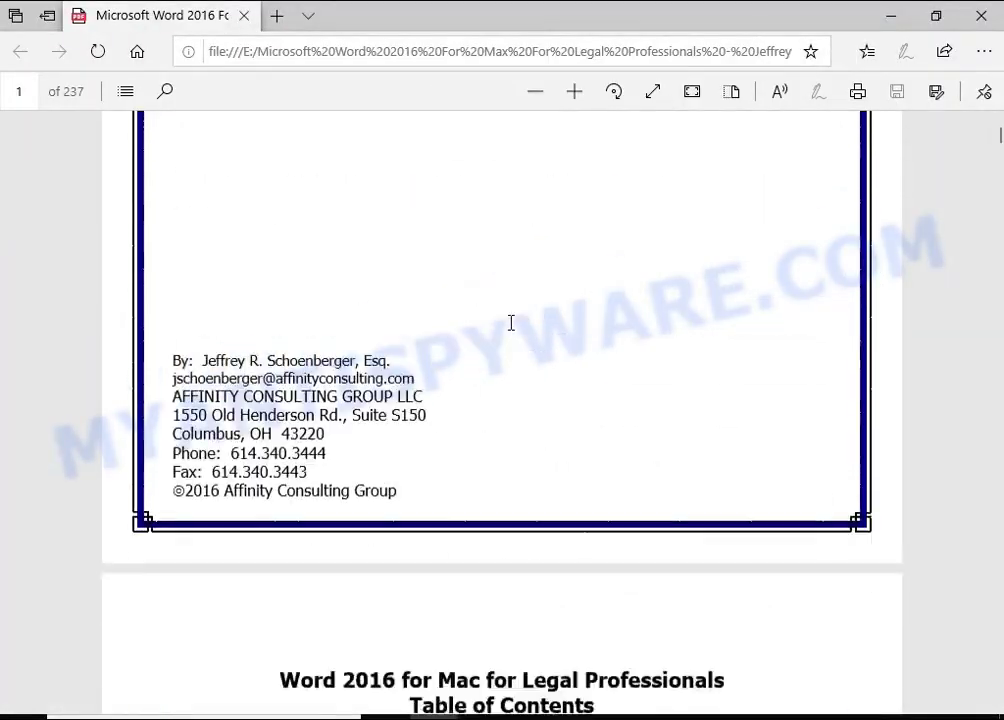
{"action": "scroll", "coordinate": [510, 323], "scroll_direction": "down", "scroll_amount": 5}
{"action": "scroll", "coordinate": [515, 318], "scroll_direction": "down", "scroll_amount": 5}
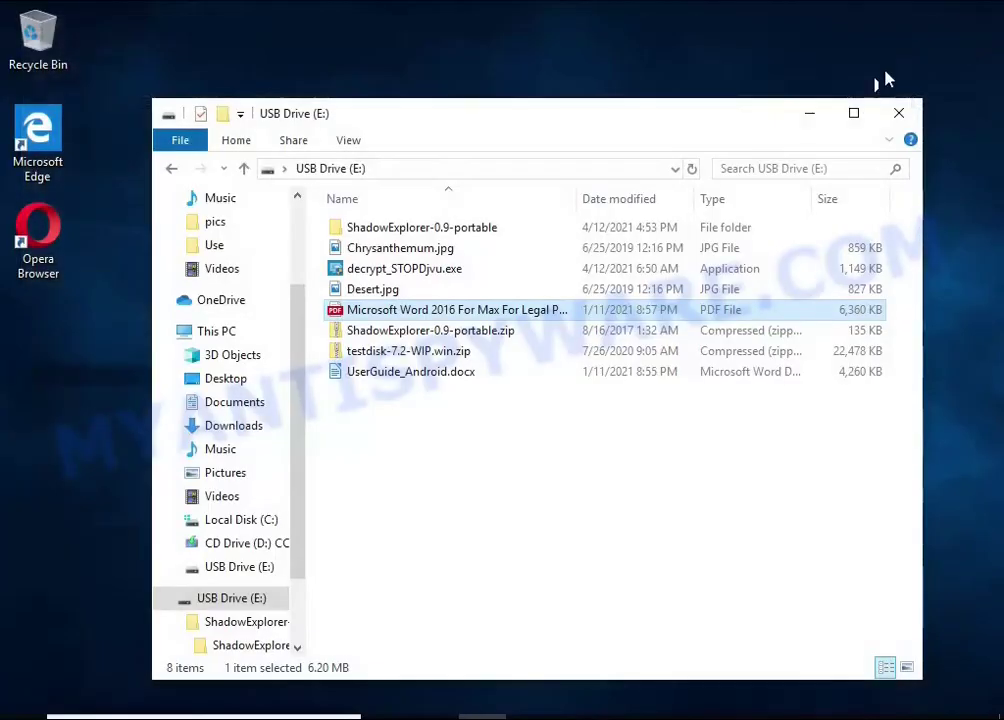
Step: View Desert.jpg and Chrysanthemum.jpg in Photos, closing each afterwards
{"action": "double_click", "coordinate": [420, 290]}
{"action": "double_click", "coordinate": [426, 316]}
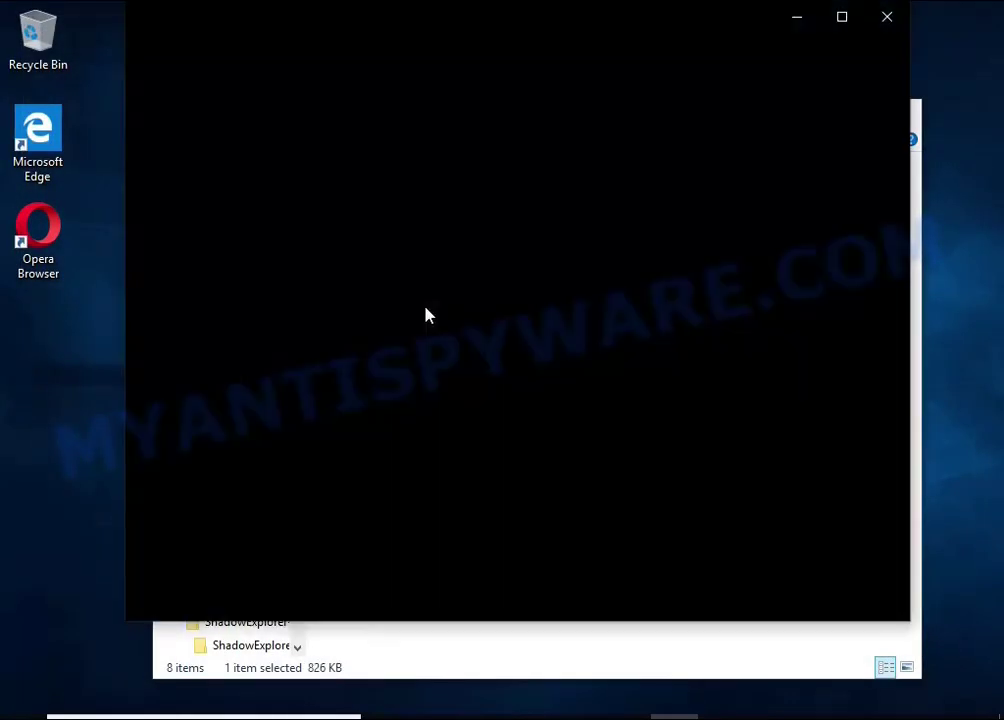
{"action": "left_click", "coordinate": [886, 20]}
{"action": "double_click", "coordinate": [436, 252]}
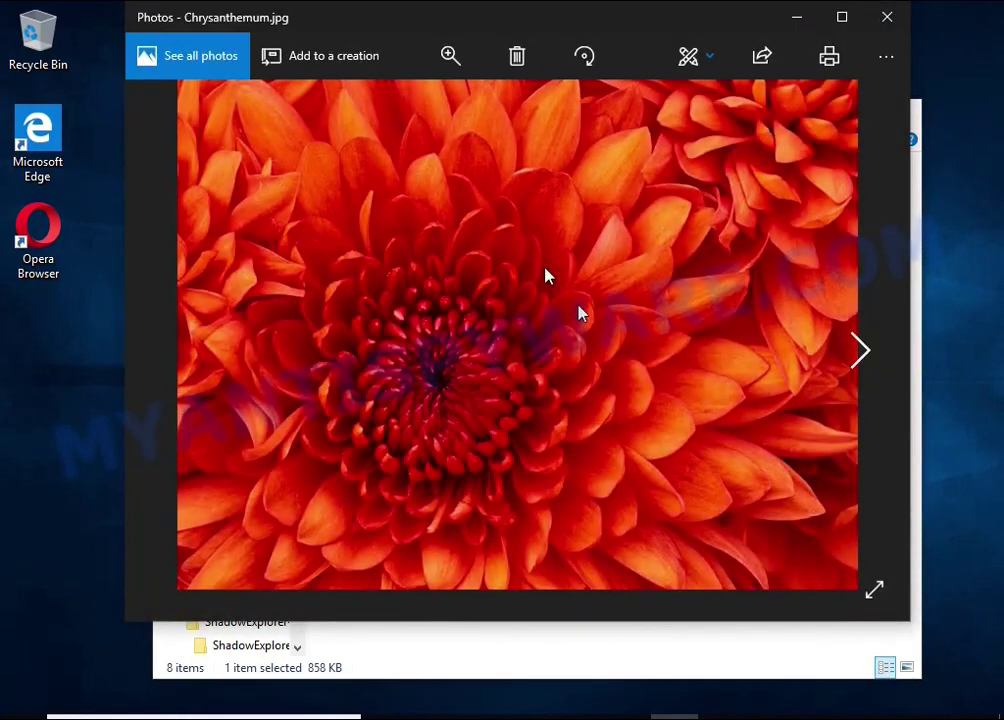
{"action": "left_click", "coordinate": [886, 17]}
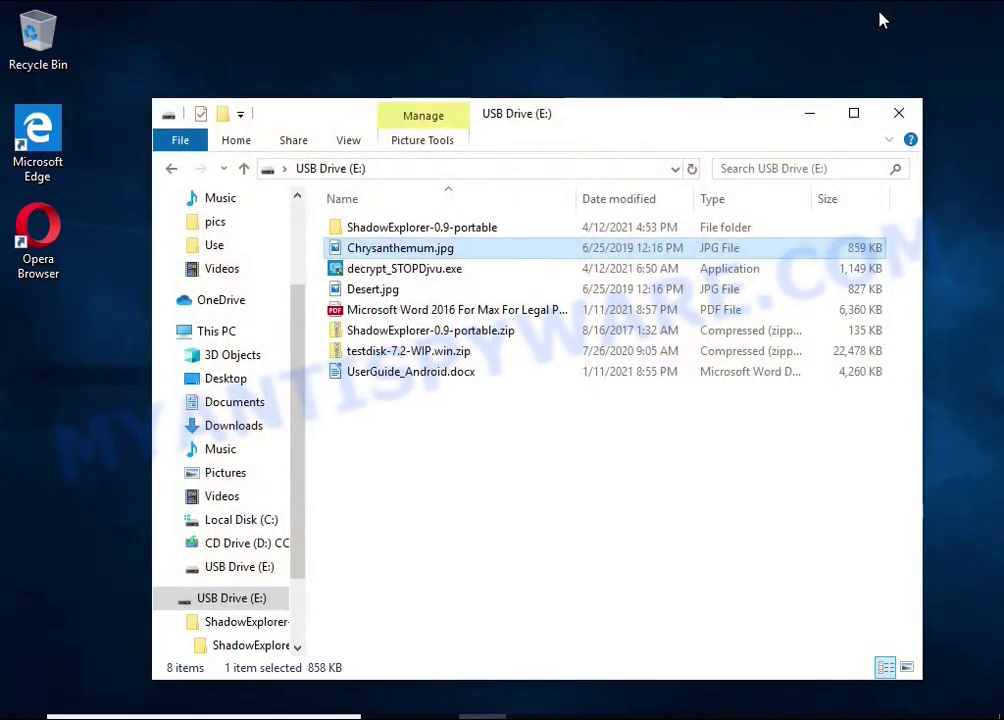
Step: Extract testdisk-7.2-WIP.win.zip into its own folder on the USB drive
{"action": "left_click", "coordinate": [898, 113]}
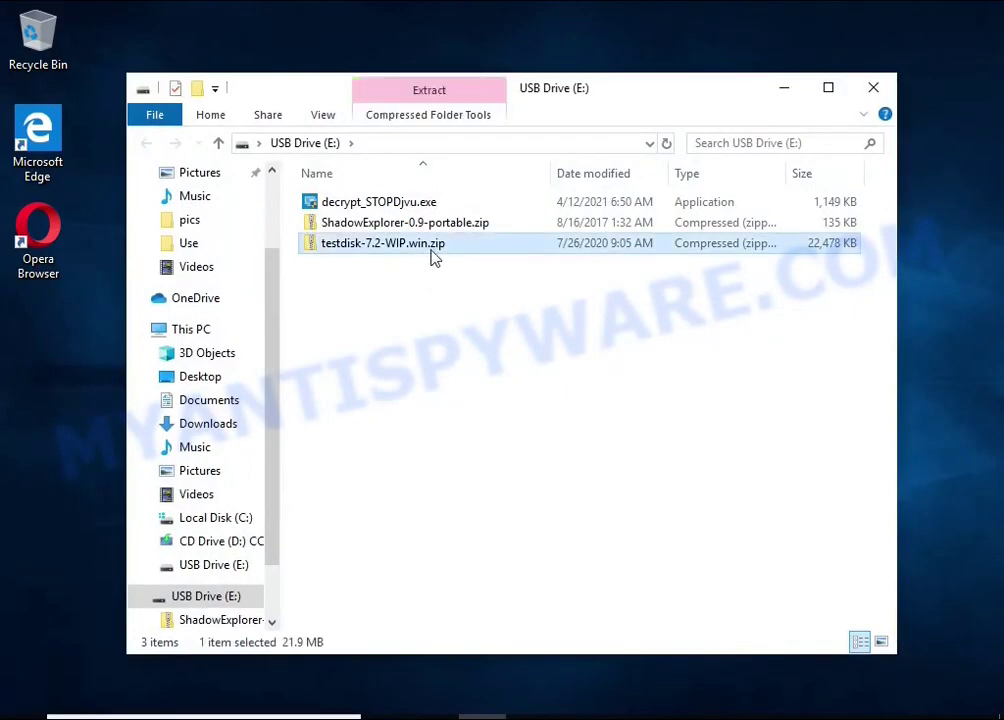
{"action": "right_click", "coordinate": [493, 251]}
{"action": "left_click", "coordinate": [653, 314]}
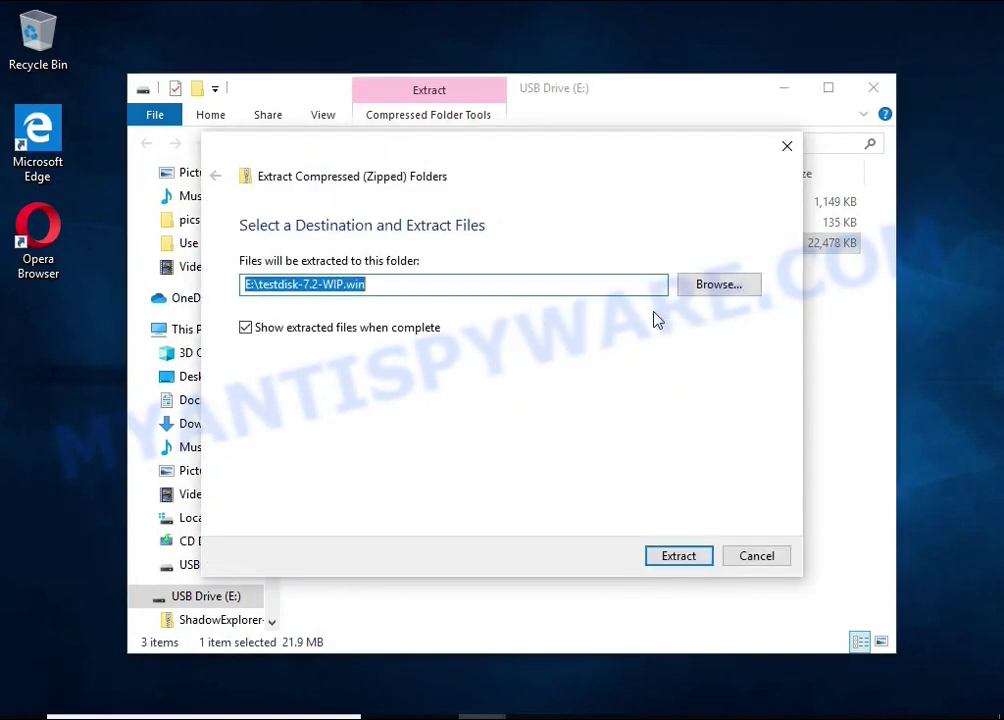
{"action": "left_click", "coordinate": [688, 557]}
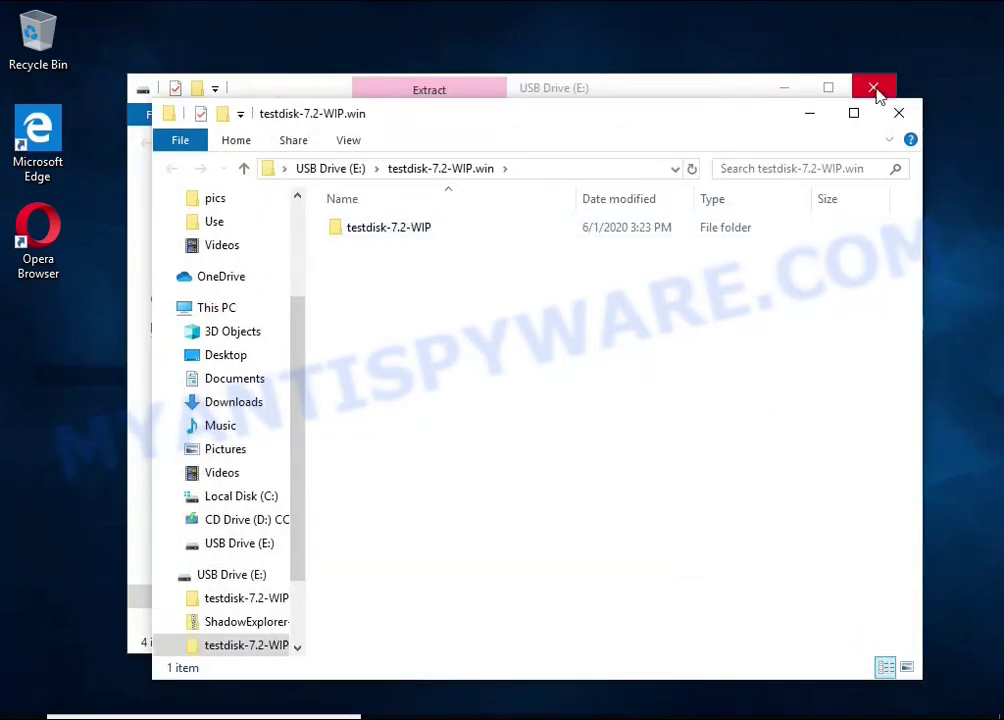
Step: Launch qphotorec_win.exe from testdisk-7.2-WIP with admin rights in a restored window
{"action": "double_click", "coordinate": [463, 235]}
{"action": "scroll", "coordinate": [486, 318], "scroll_direction": "down", "scroll_amount": 7}
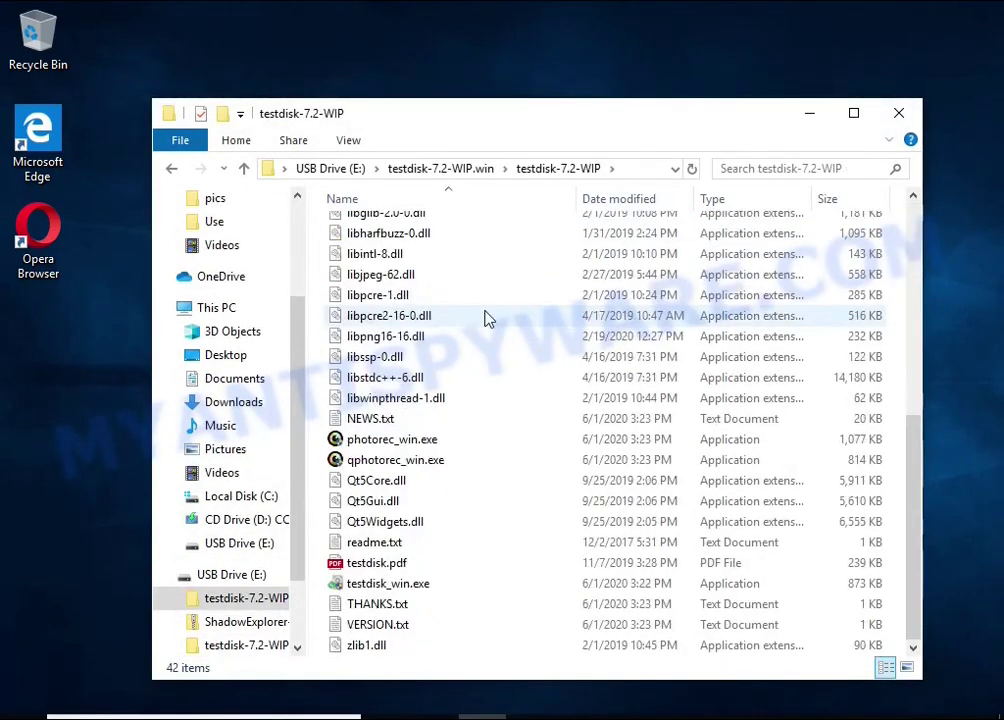
{"action": "left_click", "coordinate": [437, 462]}
{"action": "double_click", "coordinate": [510, 467]}
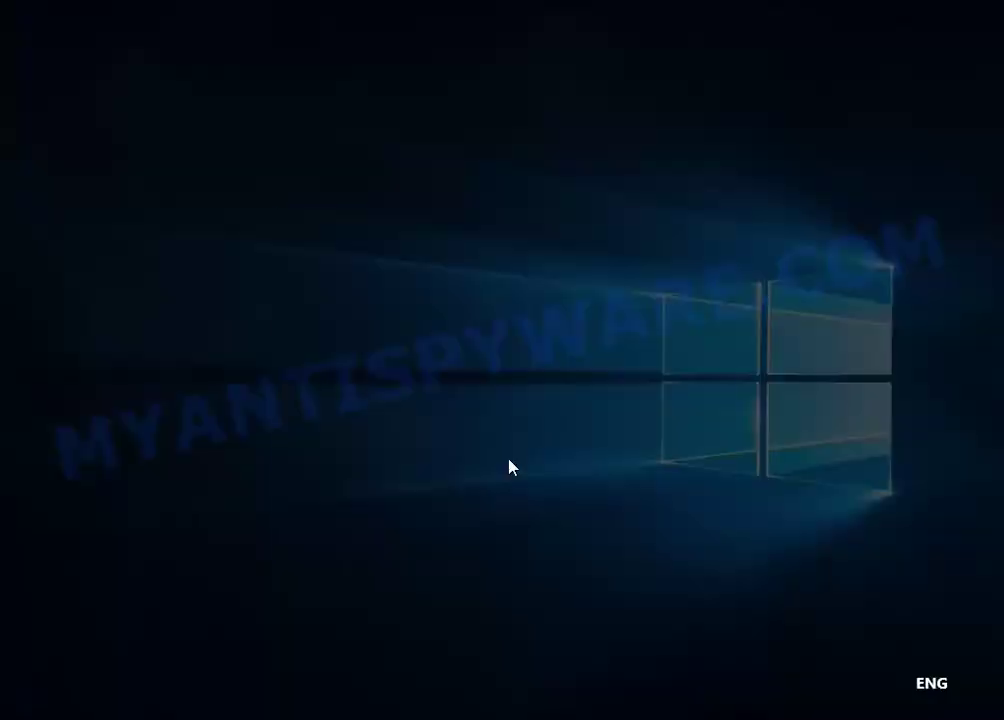
{"action": "left_click", "coordinate": [431, 512]}
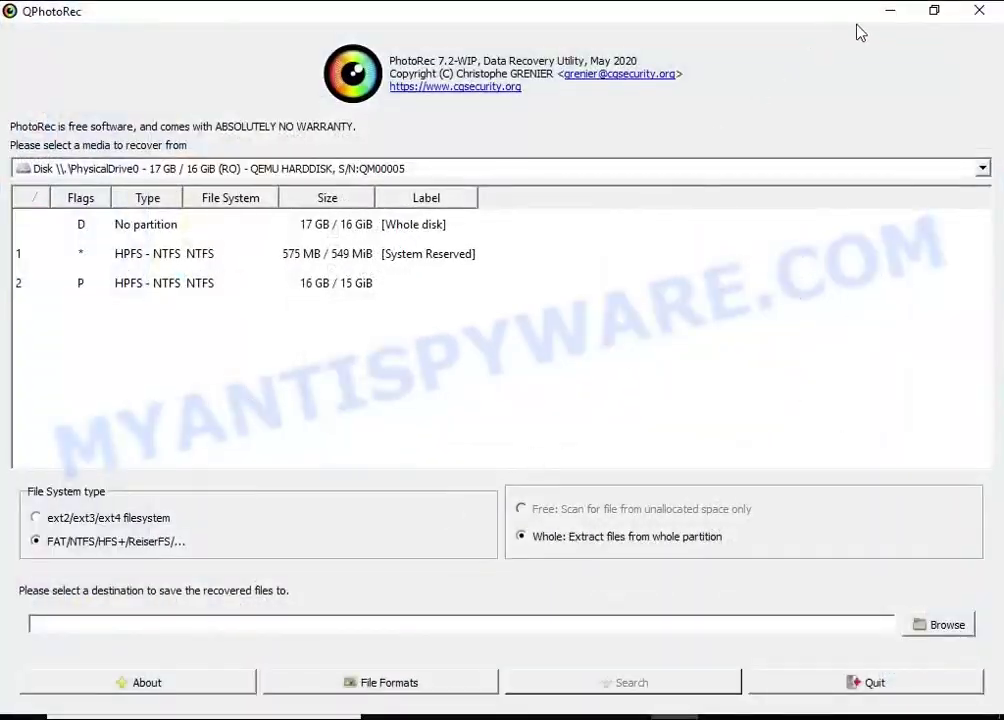
{"action": "double_click", "coordinate": [855, 20]}
{"action": "left_click", "coordinate": [896, 168]}
{"action": "left_click_drag", "start_coordinate": [491, 115], "coordinate": [538, 105]}
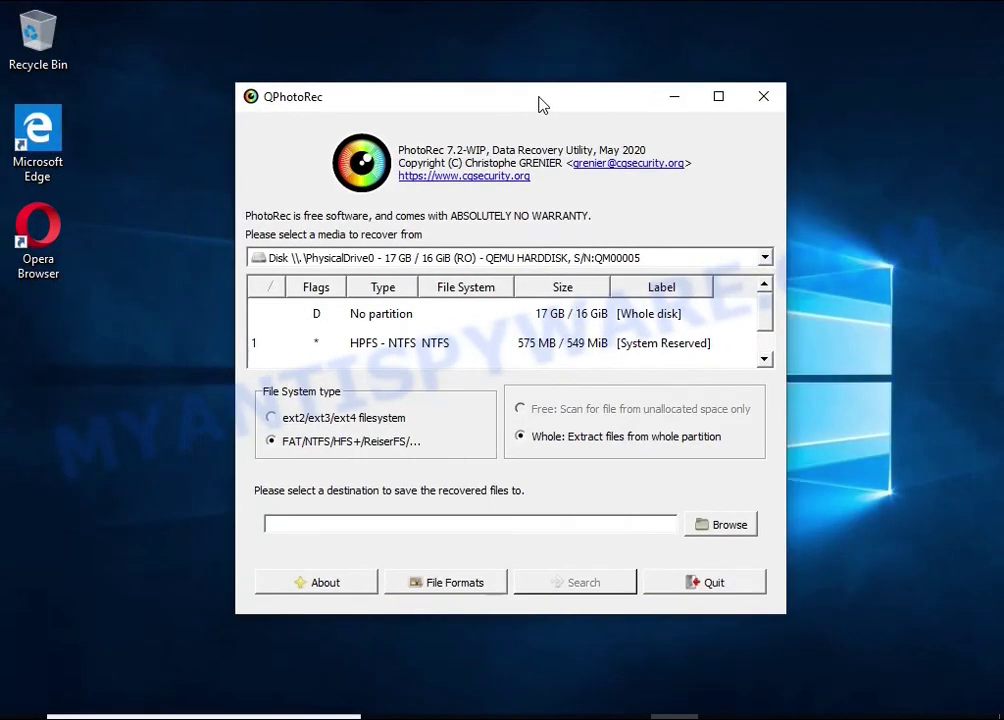
Step: Select PhysicalDrive0's 16 GB NTFS partition 2 as the recovery source
{"action": "left_click", "coordinate": [510, 257]}
{"action": "left_click", "coordinate": [420, 278]}
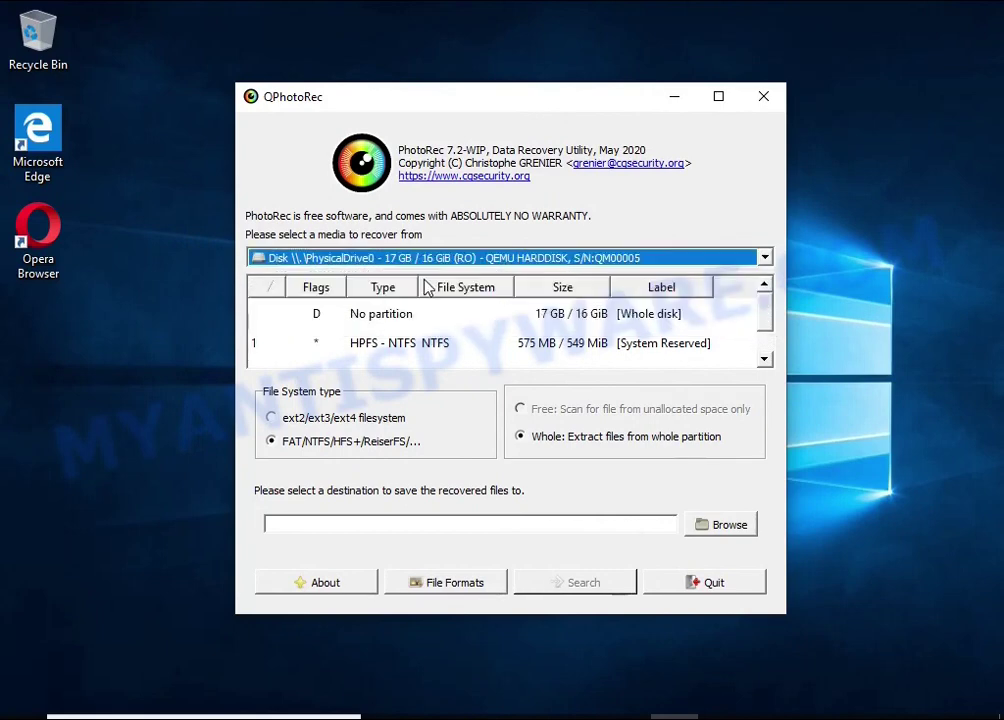
{"action": "scroll", "coordinate": [420, 345], "scroll_direction": "down", "scroll_amount": 1}
{"action": "left_click", "coordinate": [409, 356]}
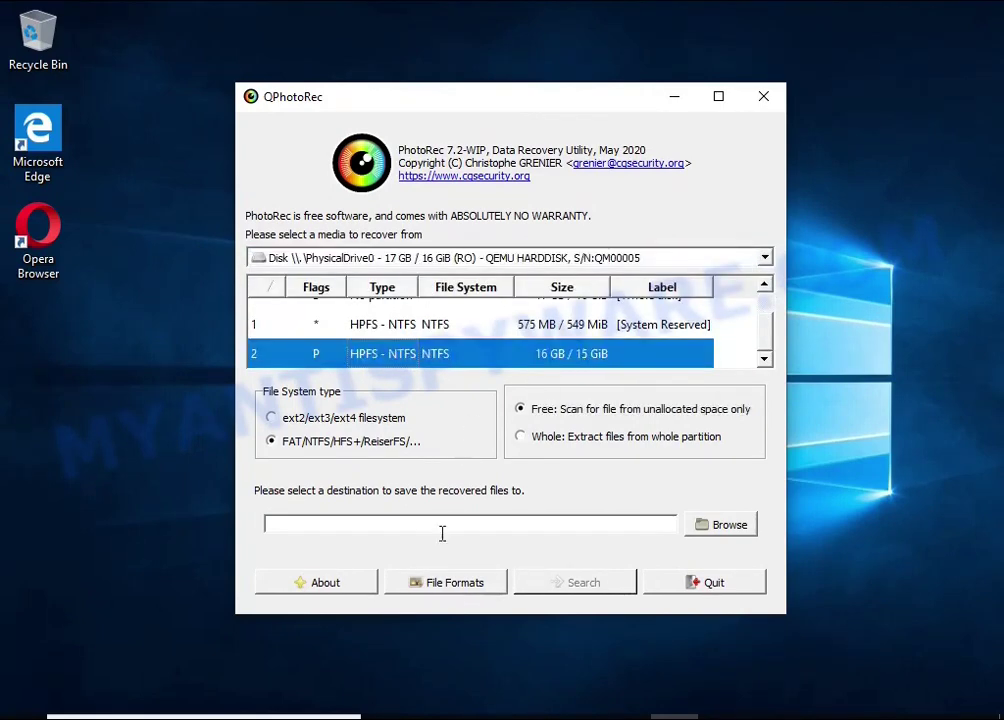
Step: Clear all recovery file formats, then select the doc Microsoft Office Document format
{"action": "left_click", "coordinate": [427, 585]}
{"action": "left_click", "coordinate": [425, 455]}
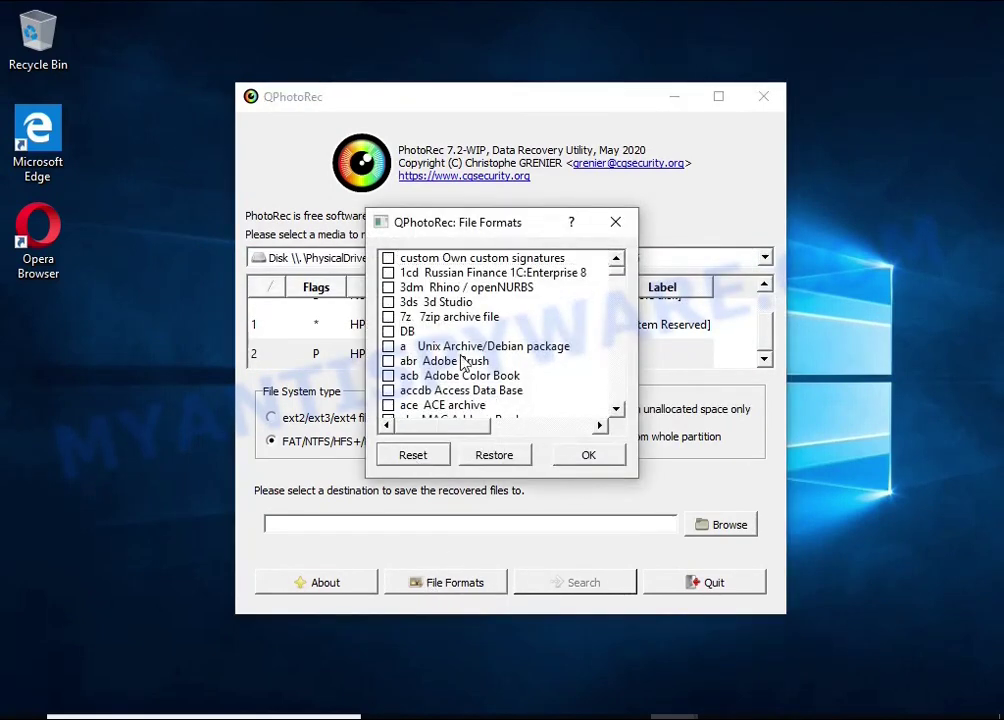
{"action": "scroll", "coordinate": [455, 350], "scroll_direction": "down", "scroll_amount": 5}
{"action": "scroll", "coordinate": [455, 350], "scroll_direction": "down", "scroll_amount": 5}
{"action": "scroll", "coordinate": [455, 350], "scroll_direction": "down", "scroll_amount": 5}
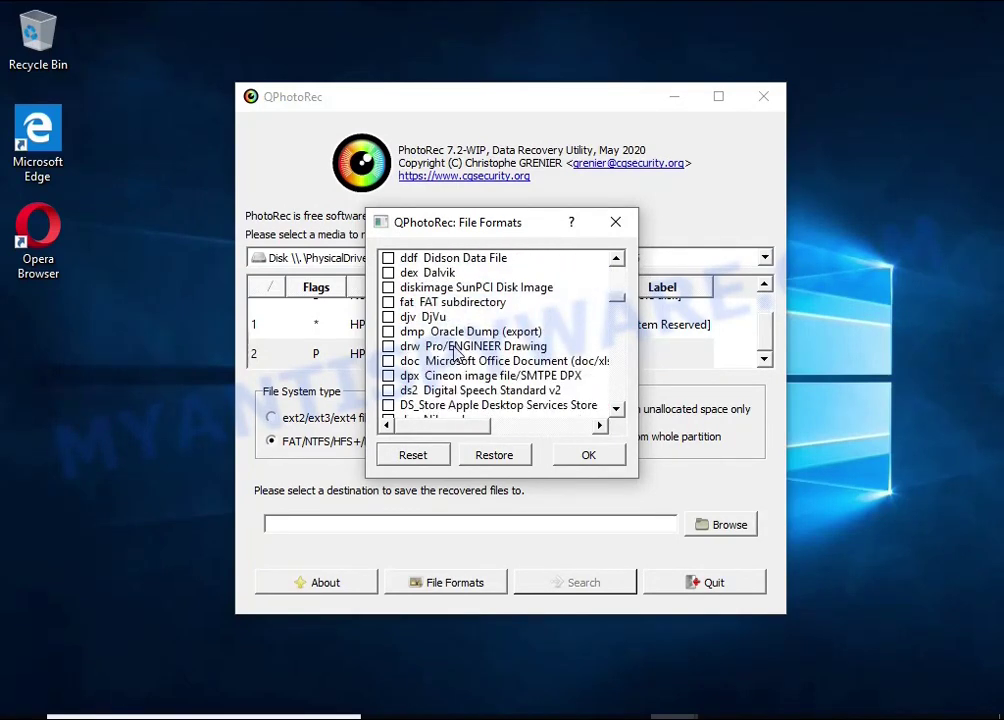
{"action": "scroll", "coordinate": [455, 350], "scroll_direction": "down", "scroll_amount": 1}
{"action": "left_click", "coordinate": [458, 318]}
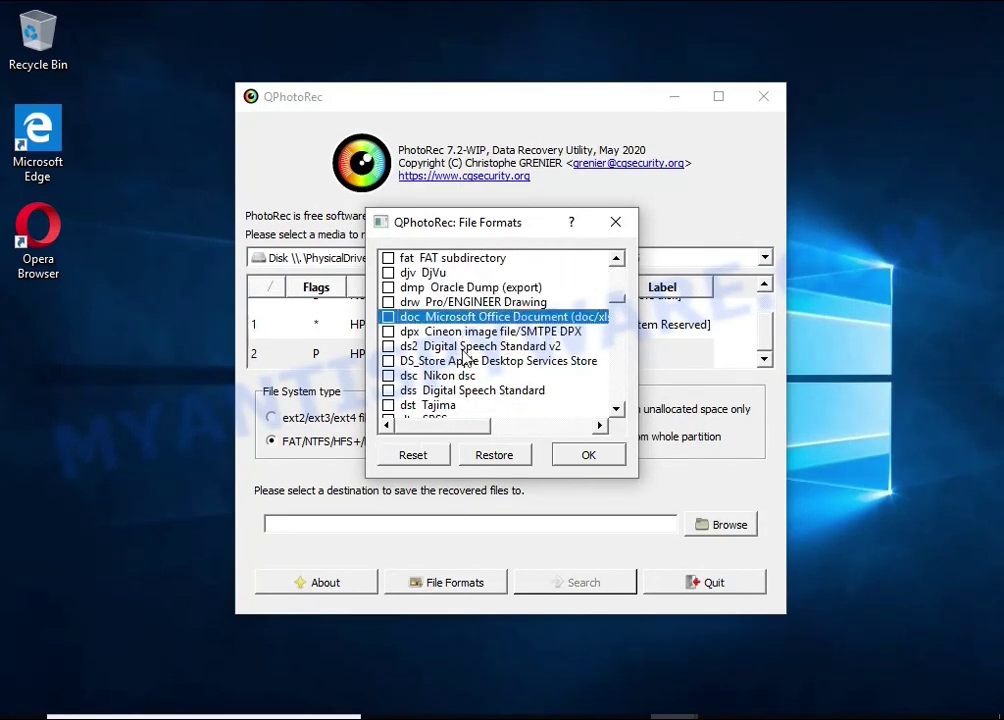
{"action": "mouse_move", "coordinate": [463, 432]}
{"action": "left_mouse_down"}
{"action": "mouse_move", "coordinate": [578, 426]}
{"action": "mouse_move", "coordinate": [388, 425]}
{"action": "left_mouse_up"}
Step: Tick zip archives in the format list and confirm the chosen formats
{"action": "scroll", "coordinate": [473, 362], "scroll_direction": "down", "scroll_amount": 3}
{"action": "scroll", "coordinate": [473, 362], "scroll_direction": "down", "scroll_amount": 3}
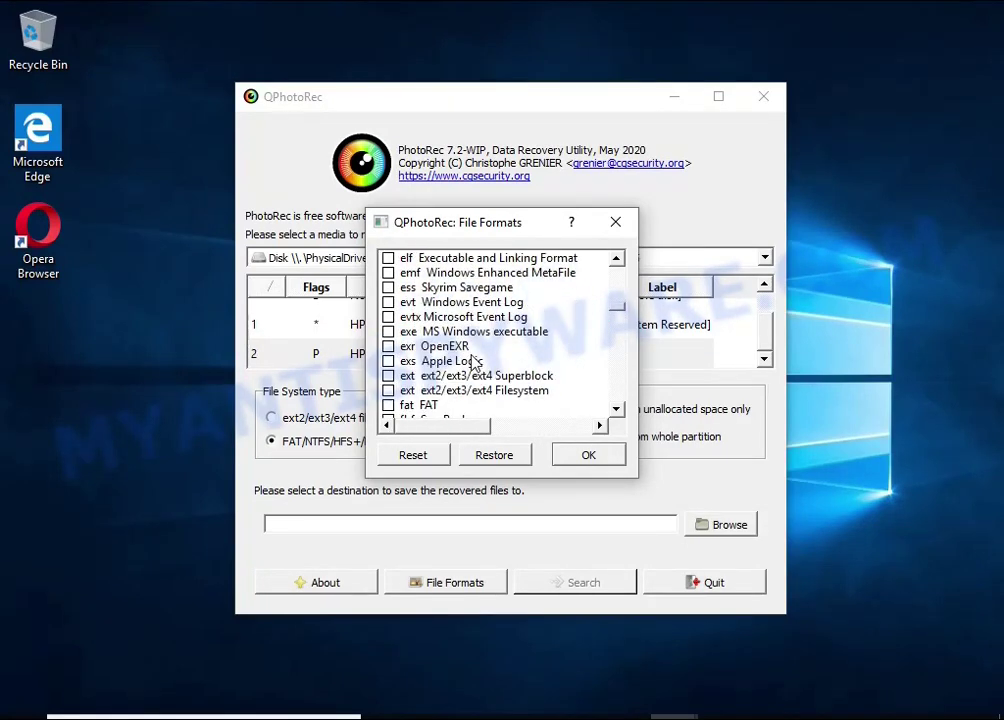
{"action": "scroll", "coordinate": [473, 362], "scroll_direction": "down", "scroll_amount": 4}
{"action": "scroll", "coordinate": [474, 360], "scroll_direction": "down", "scroll_amount": 4}
{"action": "scroll", "coordinate": [475, 359], "scroll_direction": "down", "scroll_amount": 5}
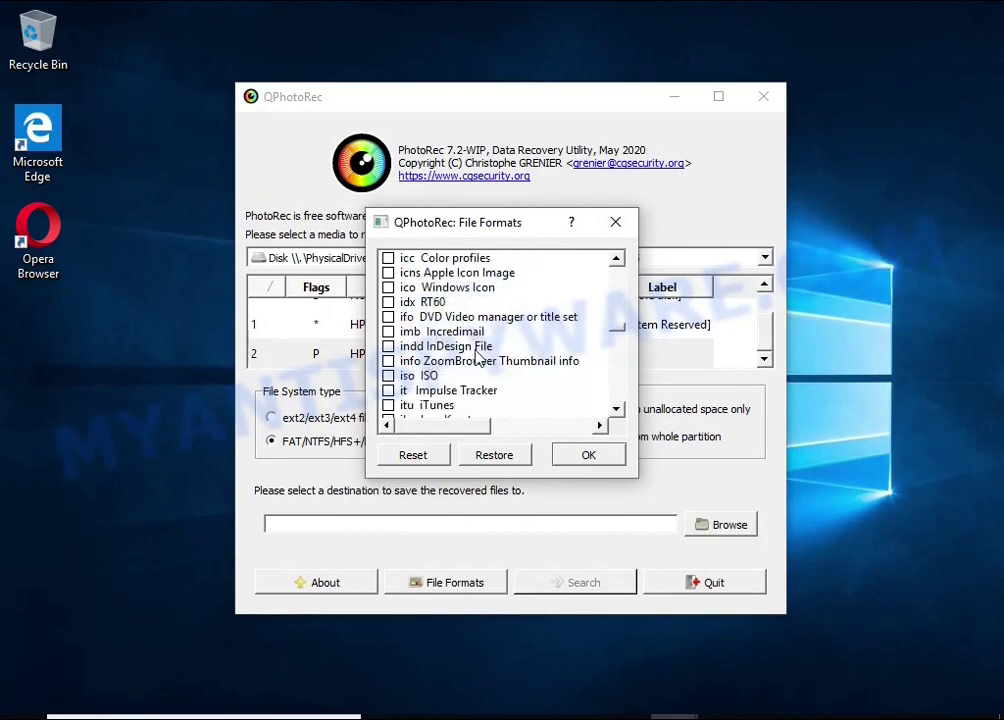
{"action": "scroll", "coordinate": [477, 357], "scroll_direction": "down", "scroll_amount": 1}
{"action": "scroll", "coordinate": [476, 356], "scroll_direction": "down", "scroll_amount": 1}
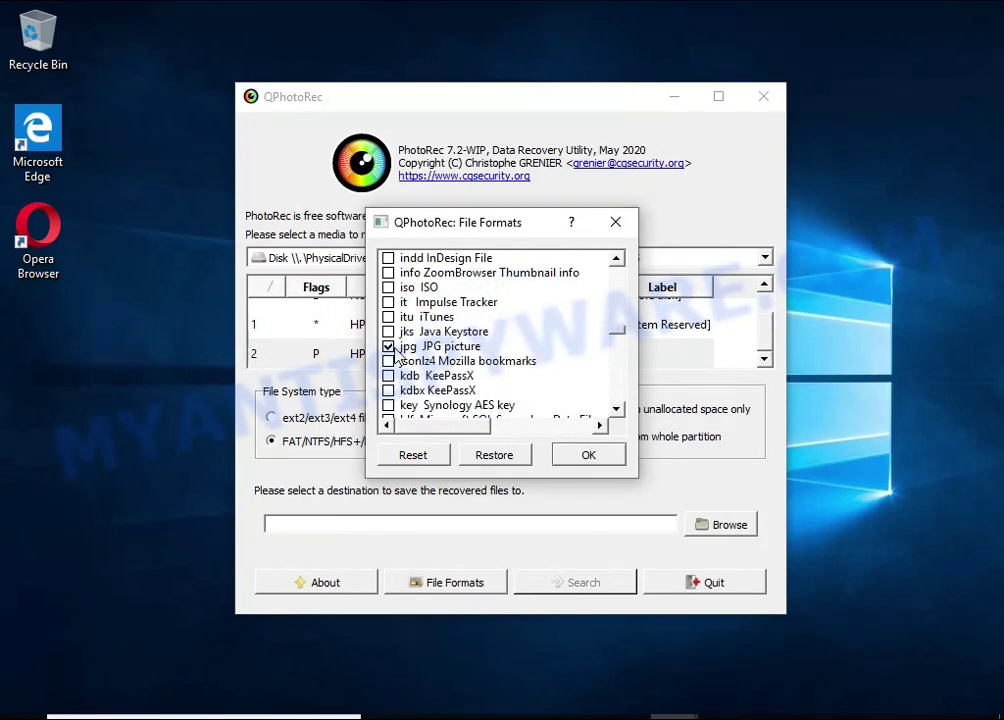
{"action": "scroll", "coordinate": [491, 356], "scroll_direction": "down", "scroll_amount": 4}
{"action": "scroll", "coordinate": [500, 357], "scroll_direction": "down", "scroll_amount": 7}
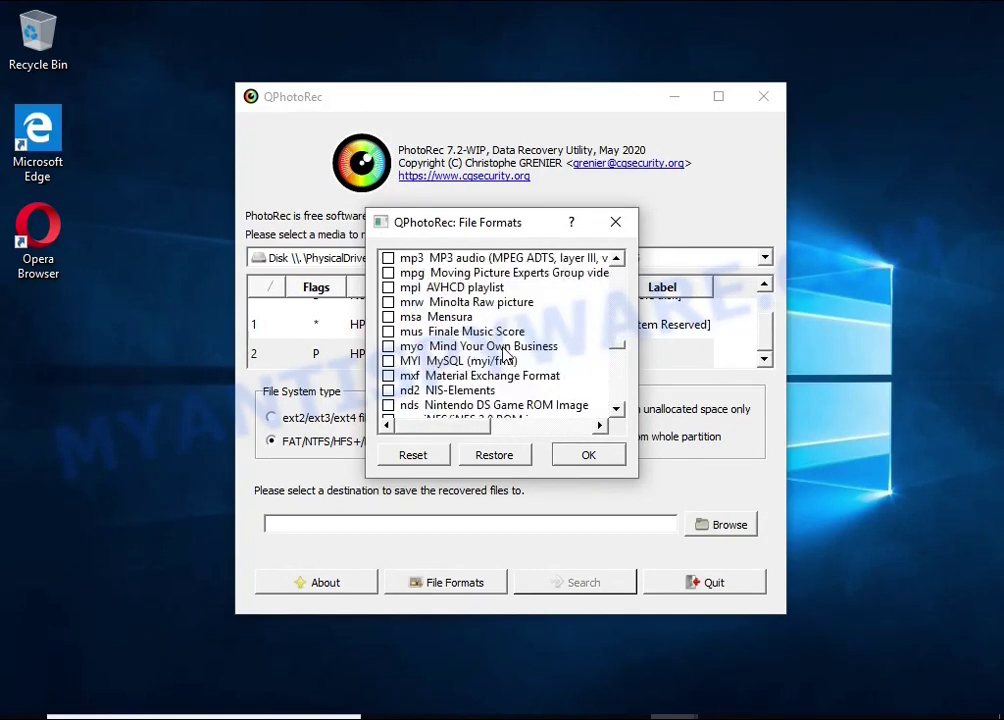
{"action": "scroll", "coordinate": [503, 357], "scroll_direction": "down", "scroll_amount": 6}
{"action": "scroll", "coordinate": [504, 356], "scroll_direction": "down", "scroll_amount": 3}
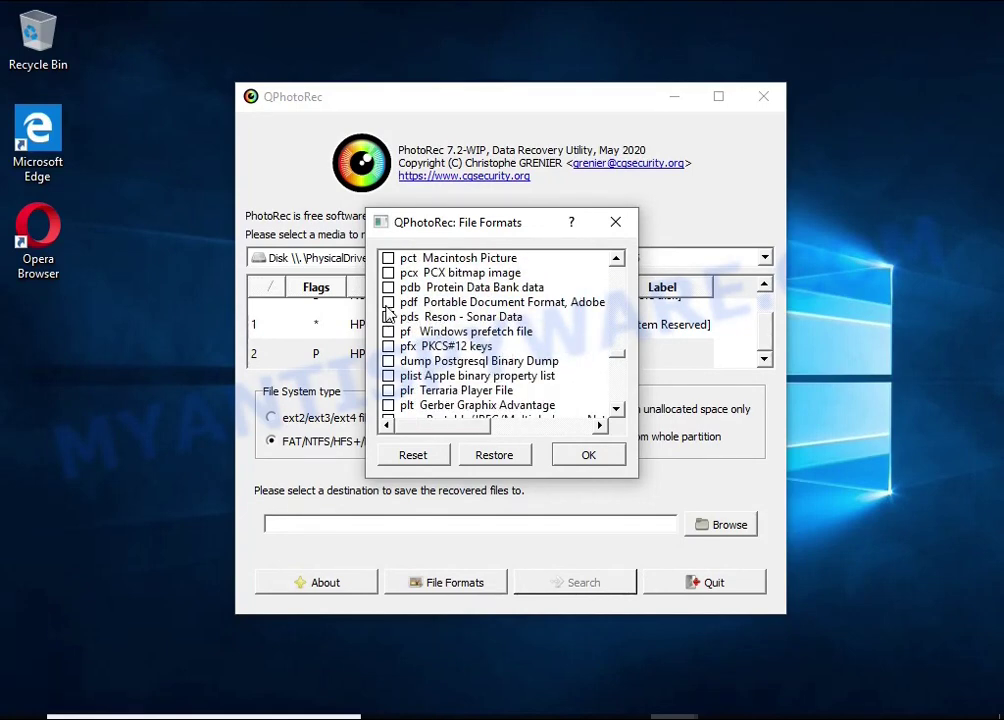
{"action": "scroll", "coordinate": [435, 315], "scroll_direction": "down", "scroll_amount": 4}
{"action": "scroll", "coordinate": [445, 325], "scroll_direction": "down", "scroll_amount": 7}
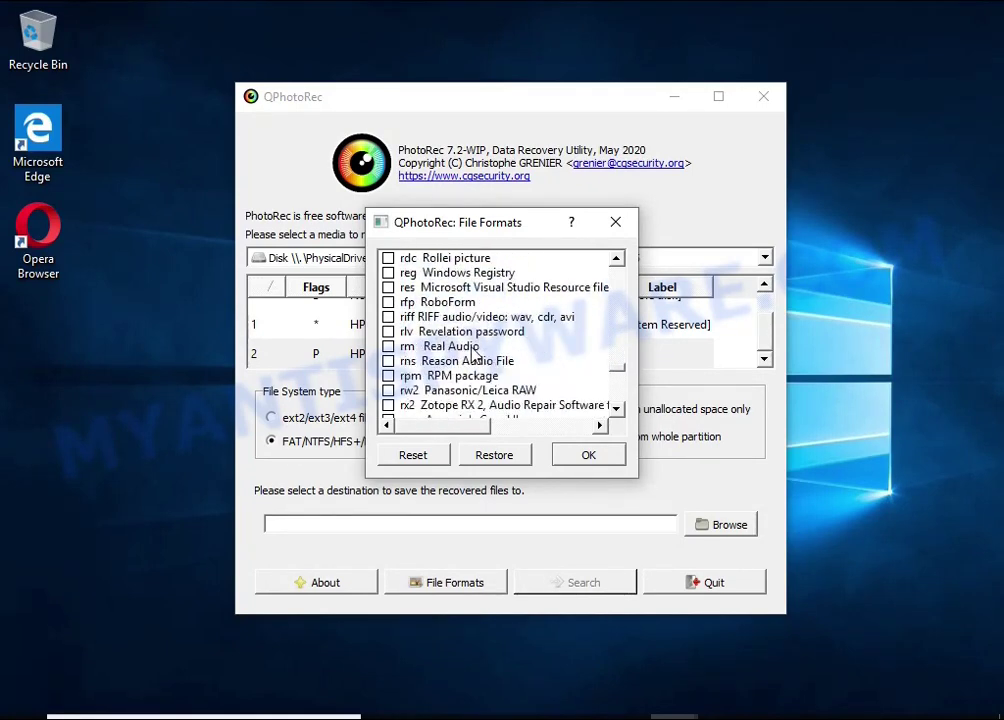
{"action": "scroll", "coordinate": [455, 335], "scroll_direction": "down", "scroll_amount": 8}
{"action": "scroll", "coordinate": [465, 345], "scroll_direction": "down", "scroll_amount": 10}
{"action": "scroll", "coordinate": [466, 345], "scroll_direction": "down", "scroll_amount": 5}
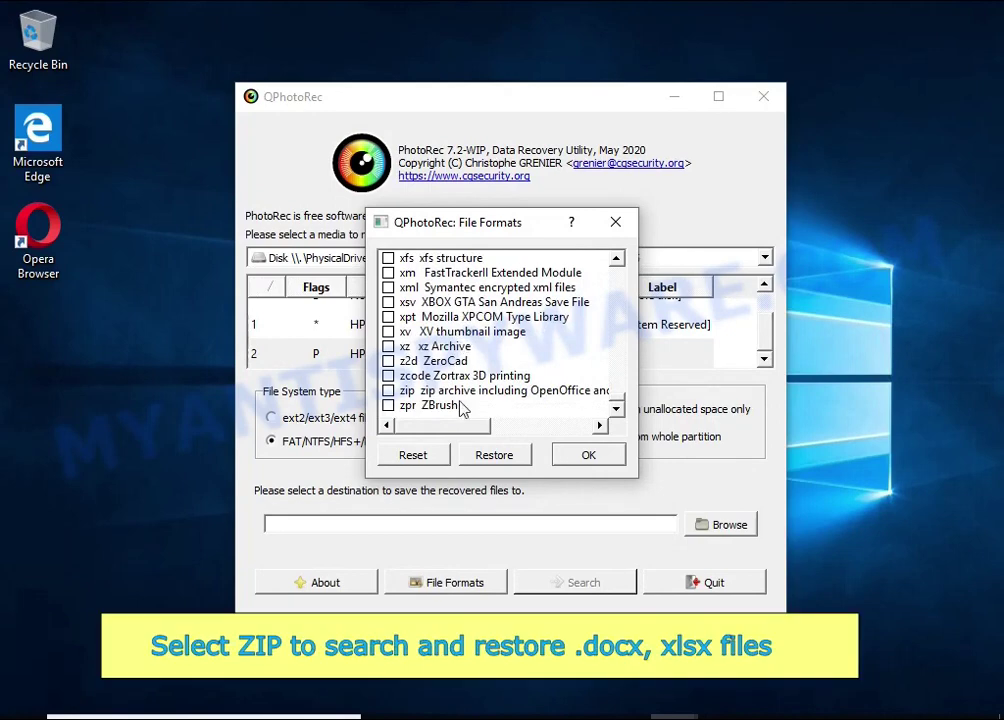
{"action": "mouse_move", "coordinate": [440, 425]}
{"action": "left_mouse_down"}
{"action": "mouse_move", "coordinate": [525, 425]}
{"action": "mouse_move", "coordinate": [407, 436]}
{"action": "left_mouse_up"}
{"action": "left_click", "coordinate": [395, 393]}
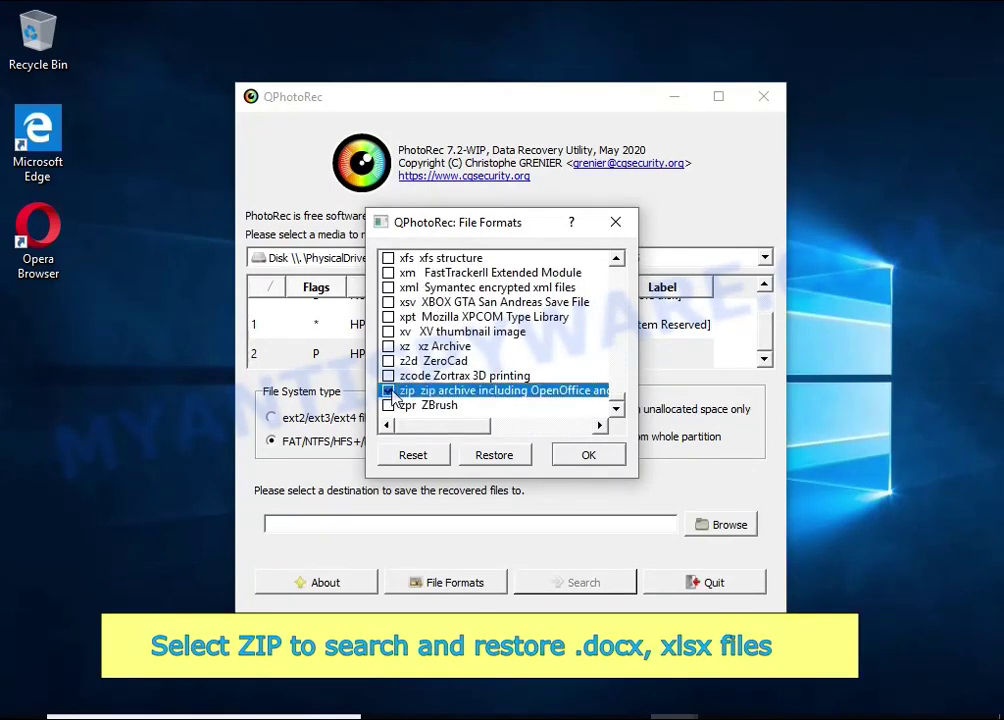
{"action": "left_click", "coordinate": [606, 456]}
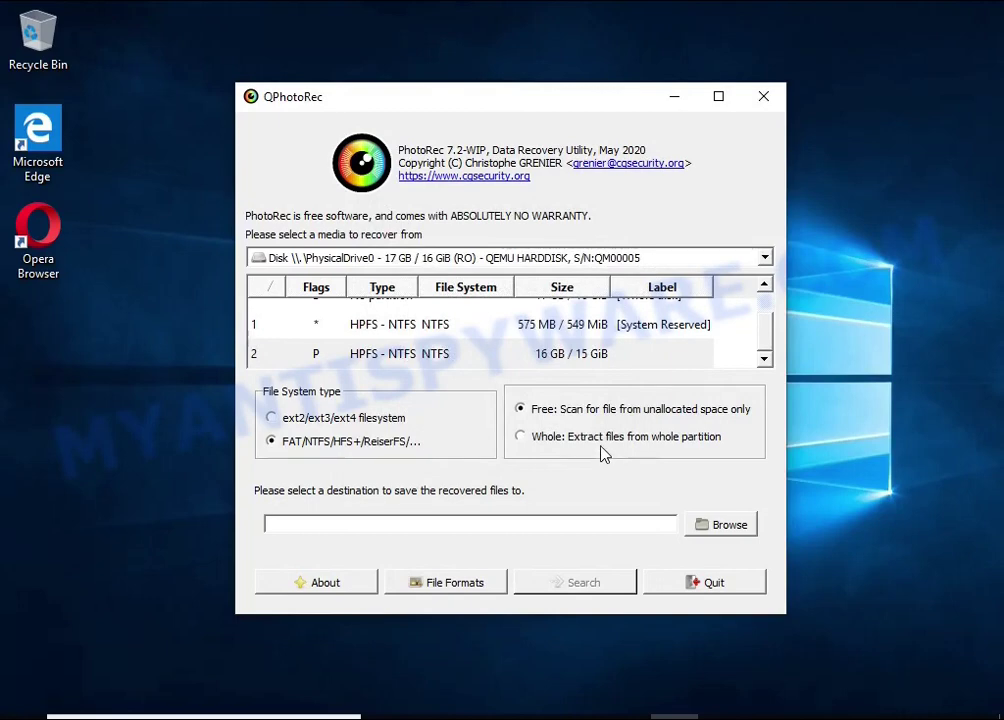
Step: Set USB Drive (E:) as the save folder and start the recovery scan
{"action": "left_click", "coordinate": [615, 437]}
{"action": "left_click", "coordinate": [710, 528]}
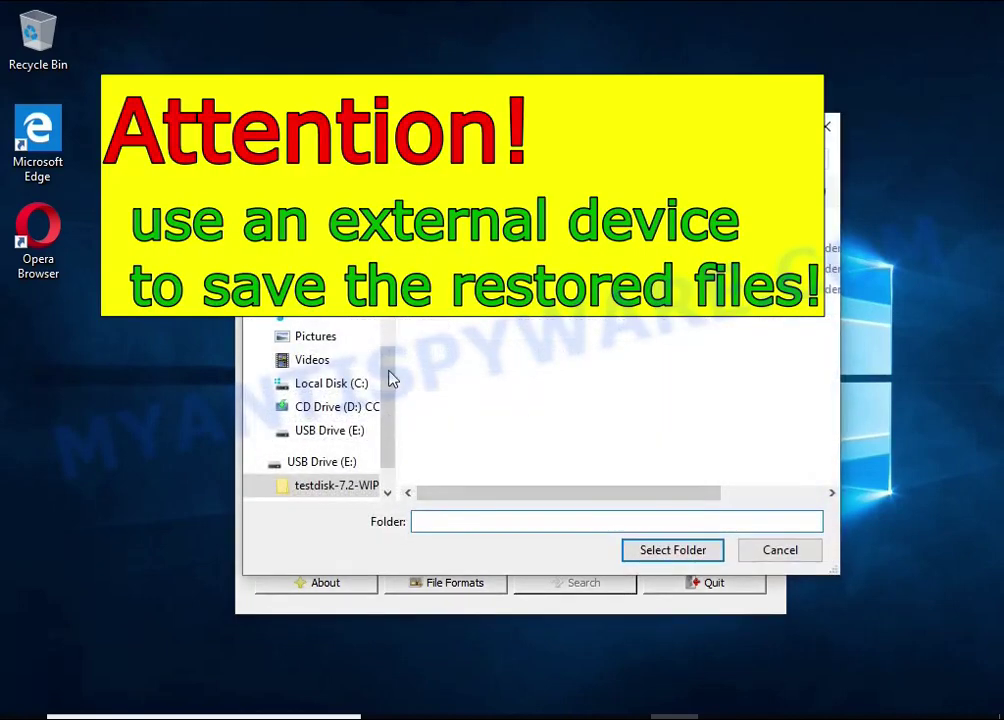
{"action": "left_click", "coordinate": [322, 463]}
{"action": "left_click", "coordinate": [645, 553]}
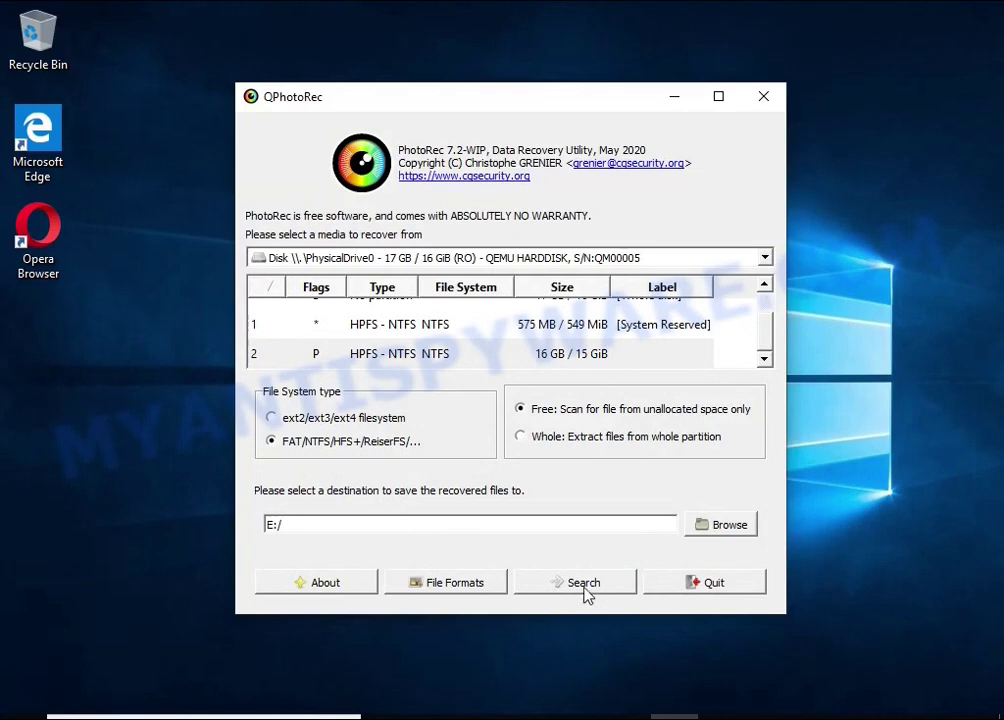
{"action": "left_click", "coordinate": [585, 584]}
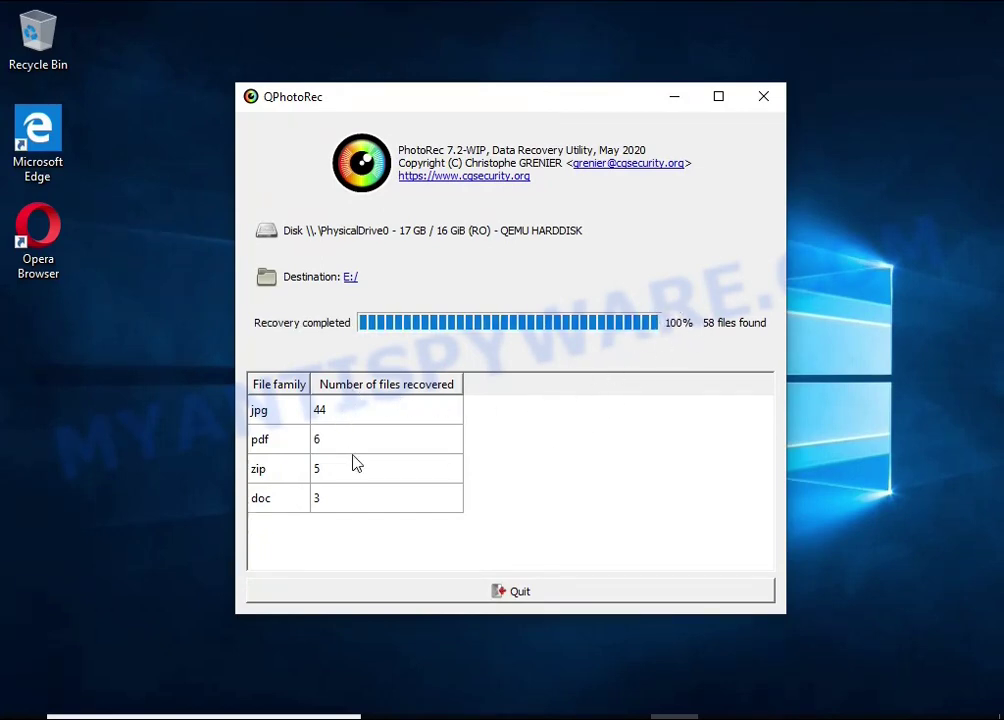
Step: Quit QPhotoRec once recovery finishes with 58 files (44 jpg, 6 pdf, 5 zip, 3 doc)
{"action": "left_click", "coordinate": [541, 600]}
Step: In File Explorer, open recup_dir.1 on USB Drive (E:) and sort the recovered files by size
{"action": "left_click", "coordinate": [477, 708]}
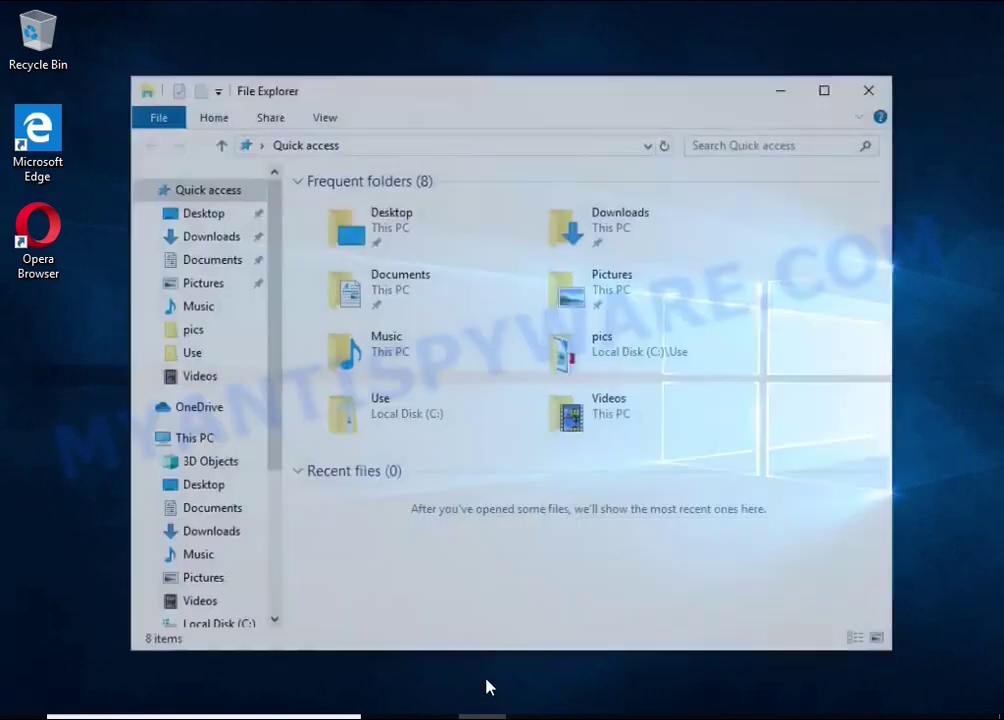
{"action": "scroll", "coordinate": [198, 560], "scroll_direction": "down", "scroll_amount": 3}
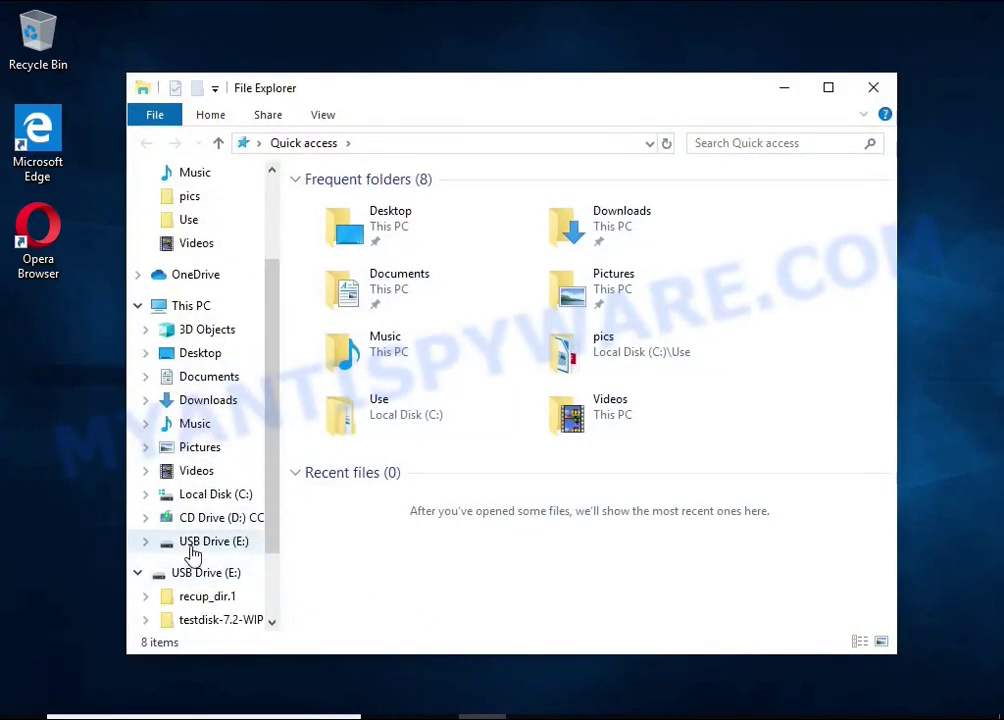
{"action": "left_click", "coordinate": [200, 541]}
{"action": "left_click", "coordinate": [362, 209]}
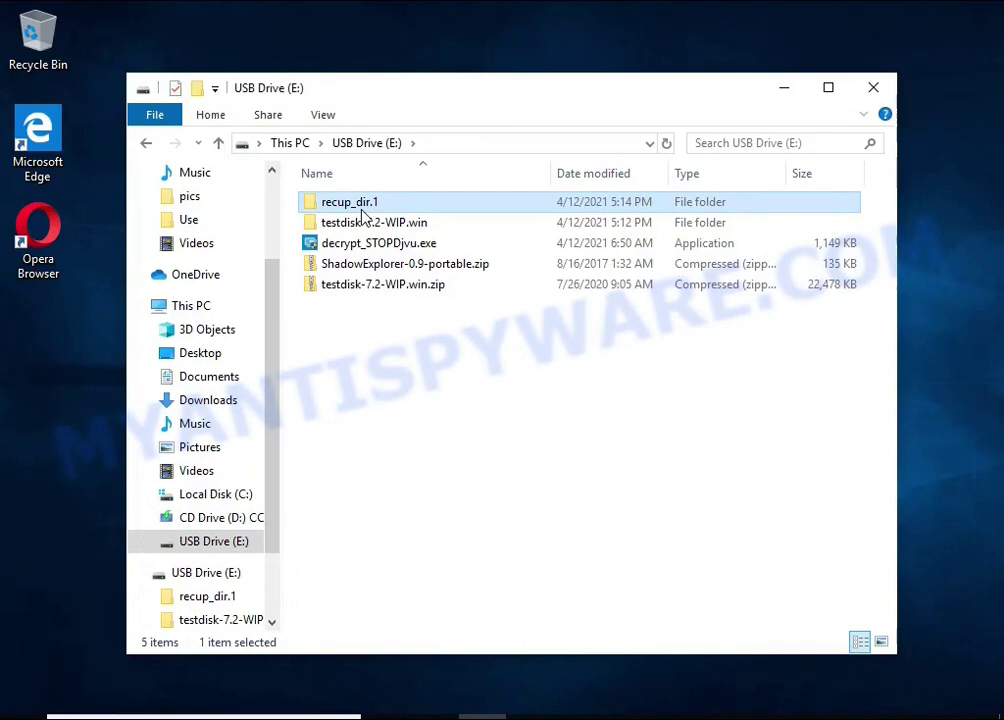
{"action": "double_click", "coordinate": [363, 212]}
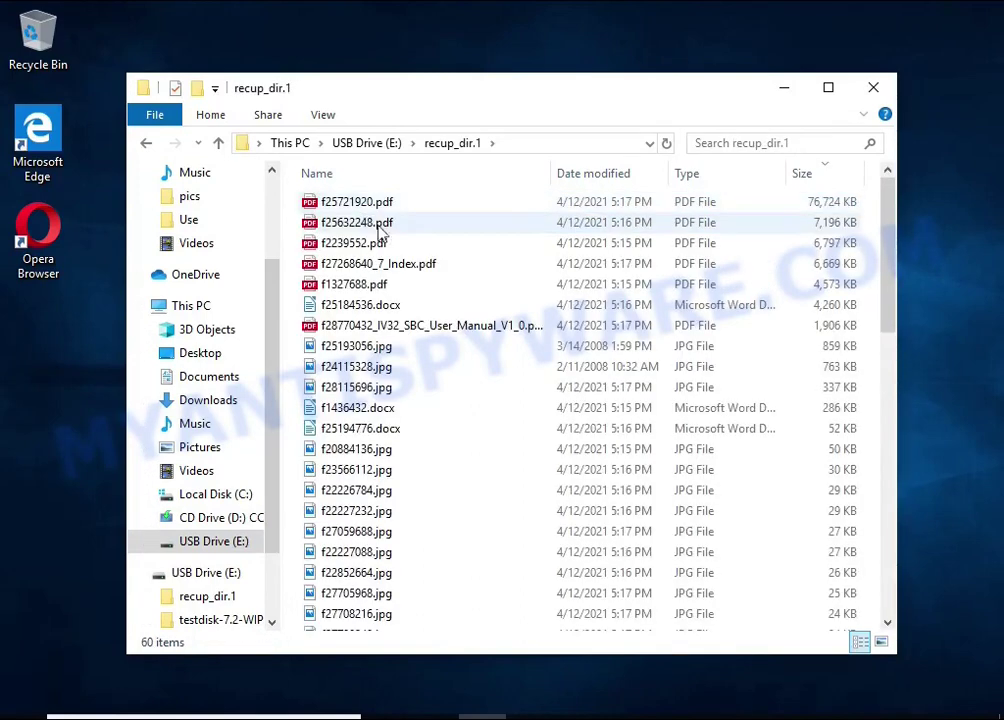
{"action": "left_click", "coordinate": [812, 177]}
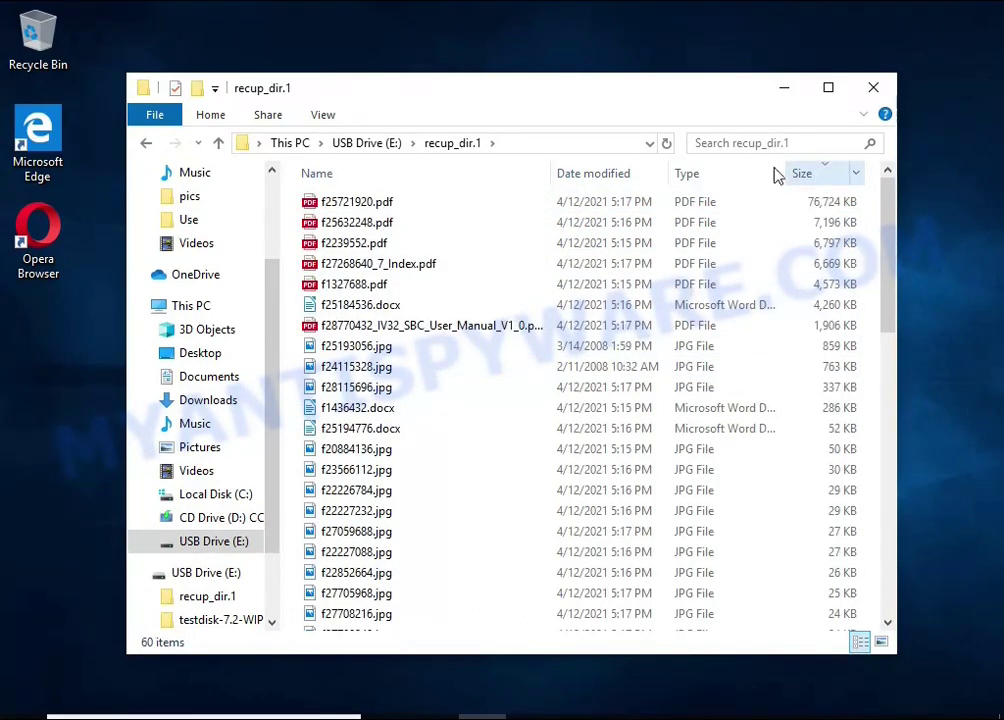
Step: View the recovered IV32 Motherboard manual PDF in Edge, scrolling through it, then close it
{"action": "double_click", "coordinate": [545, 327]}
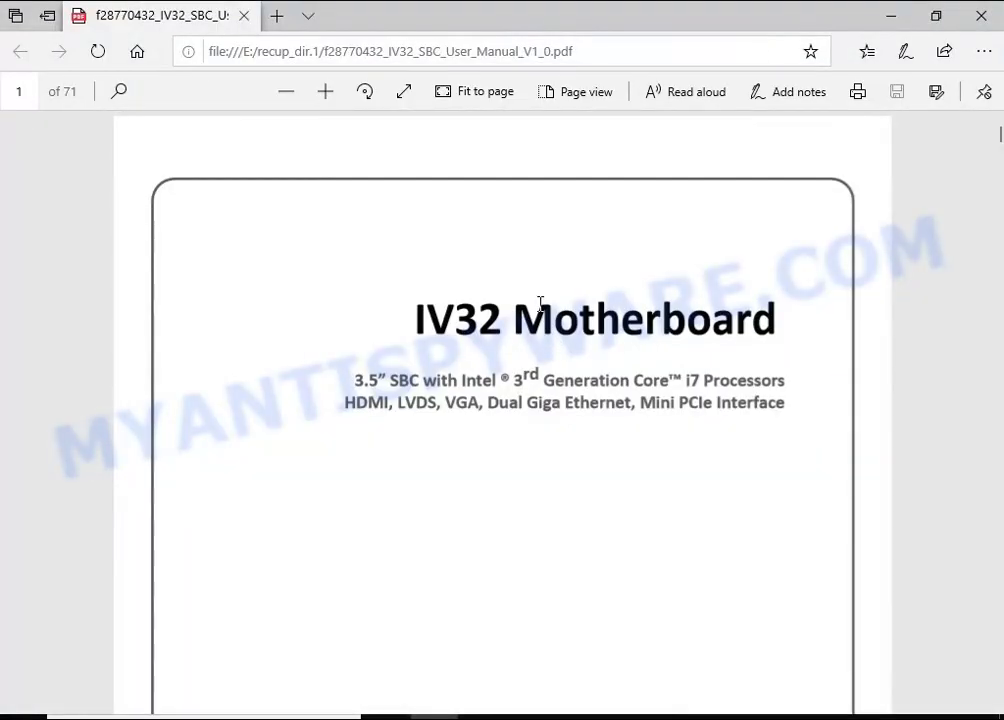
{"action": "scroll", "coordinate": [540, 318], "scroll_direction": "down", "scroll_amount": 5}
{"action": "scroll", "coordinate": [553, 332], "scroll_direction": "down", "scroll_amount": 6}
{"action": "scroll", "coordinate": [560, 325], "scroll_direction": "down", "scroll_amount": 6}
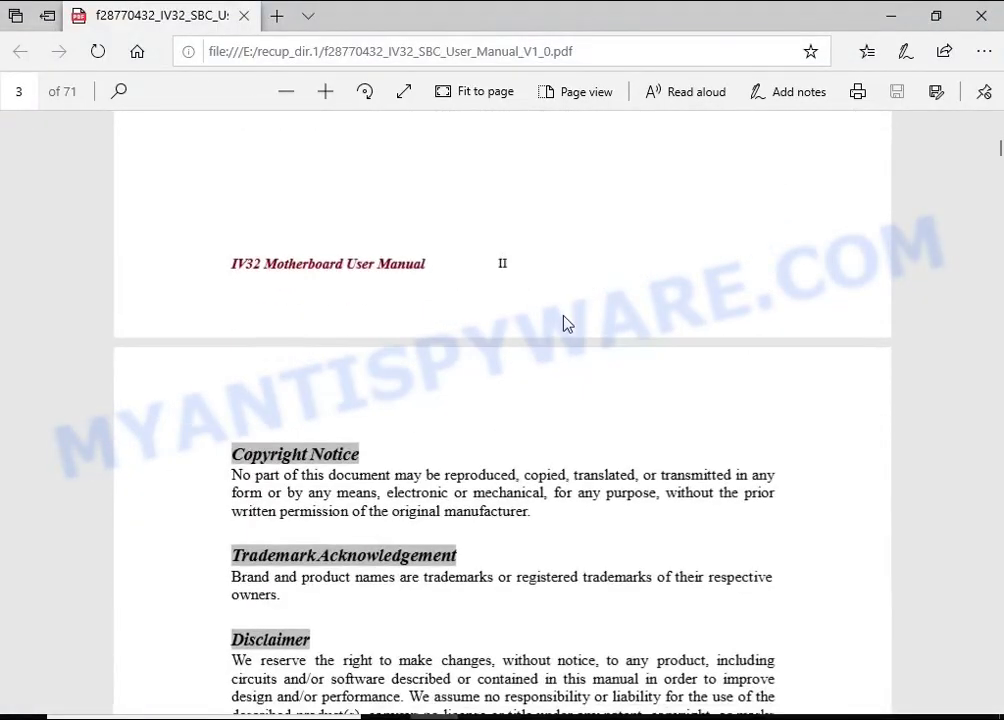
{"action": "left_click", "coordinate": [981, 16]}
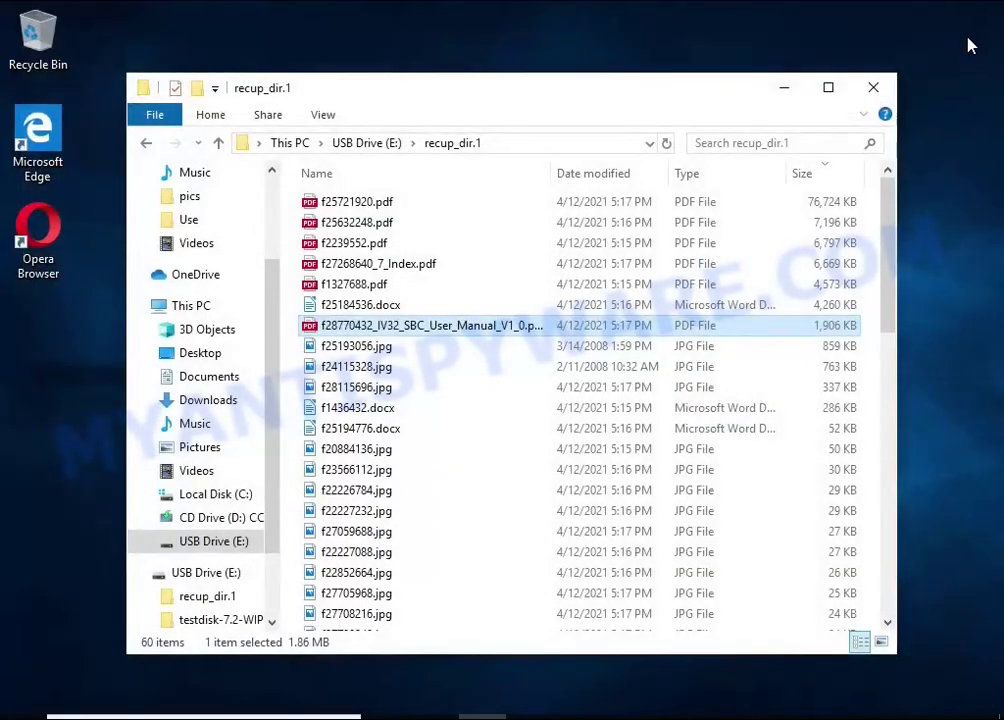
Step: View the recovered pictures f25193056.jpg (flower) and f24115328.jpg (koala) in Photos, closing each
{"action": "double_click", "coordinate": [445, 350]}
{"action": "left_click", "coordinate": [887, 17]}
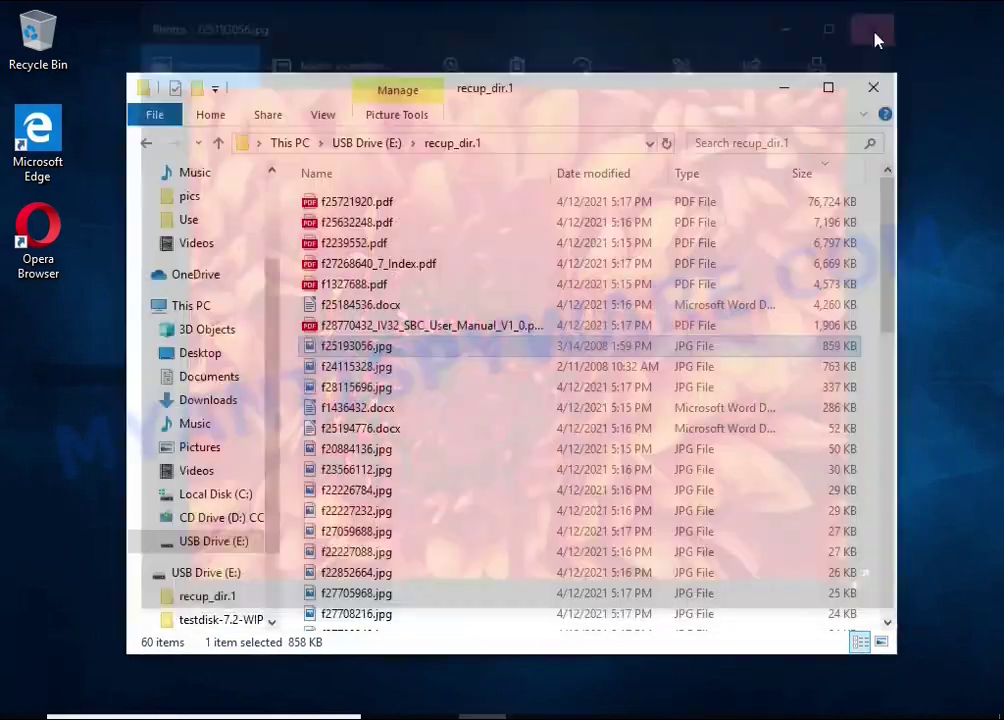
{"action": "double_click", "coordinate": [407, 370]}
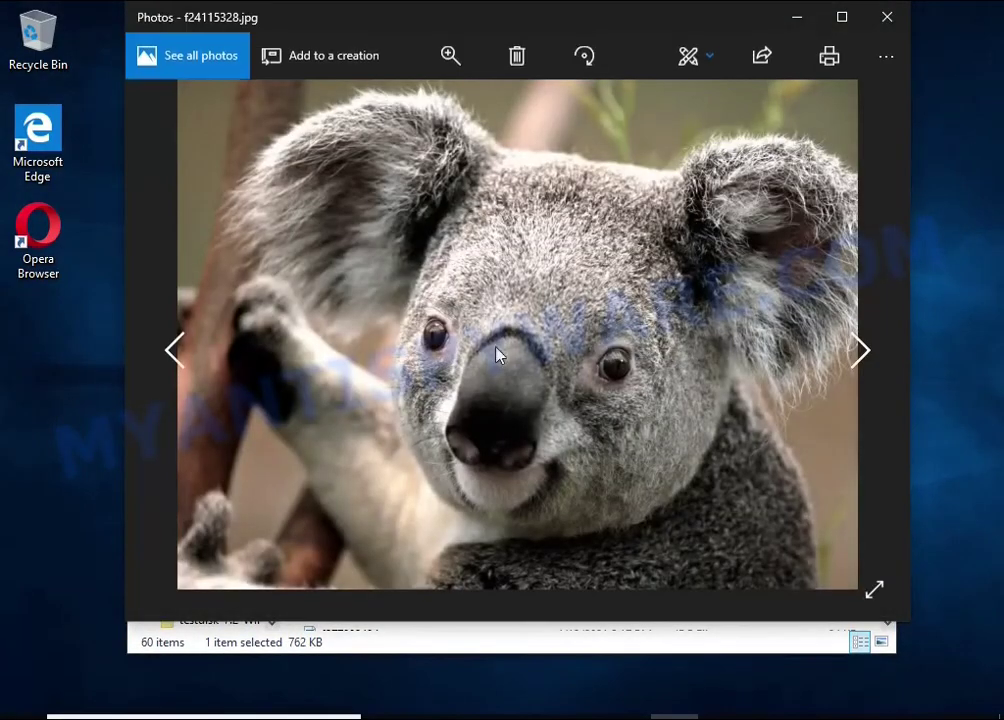
{"action": "left_click", "coordinate": [880, 18]}
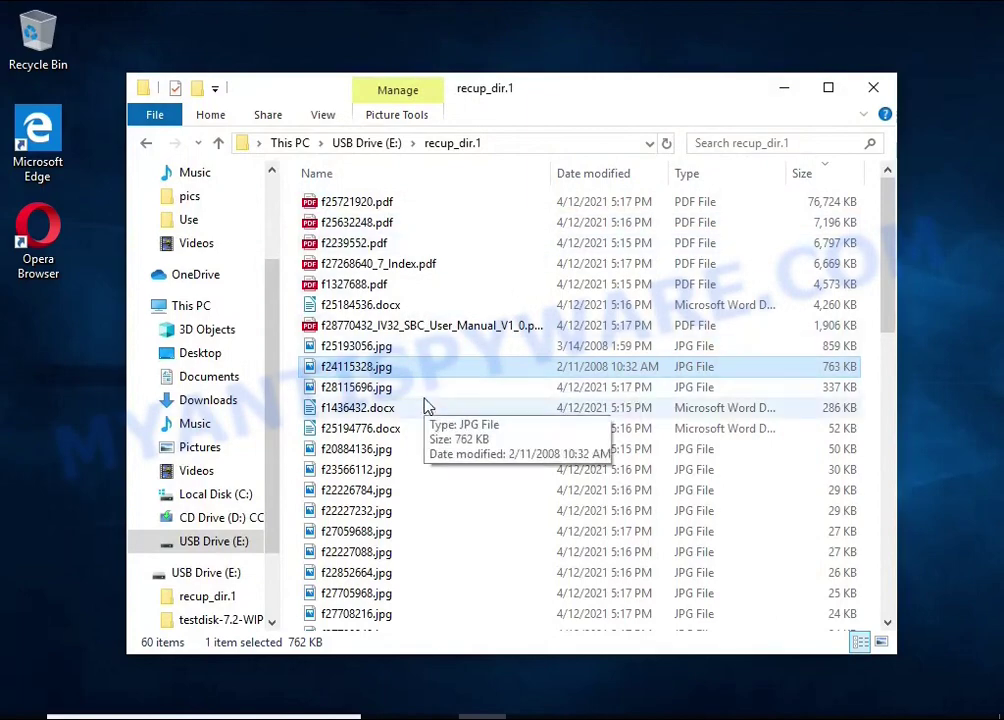
Step: Check recovered f1436432.docx in LibreOffice Writer, dismissing Tip of the Day, then close it
{"action": "double_click", "coordinate": [422, 407]}
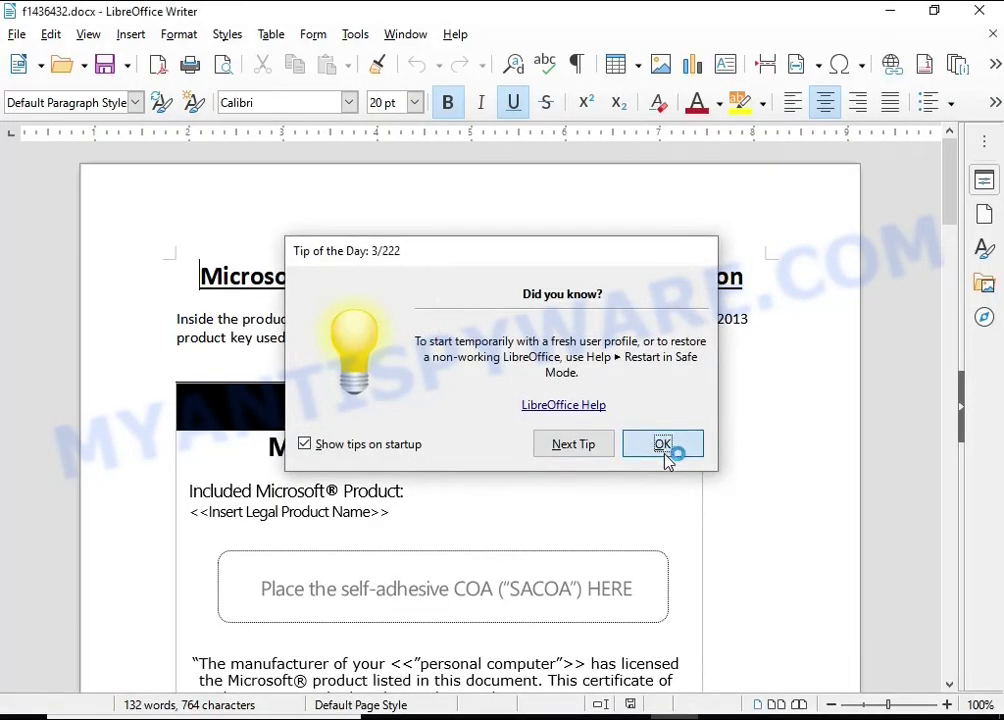
{"action": "left_click", "coordinate": [663, 444]}
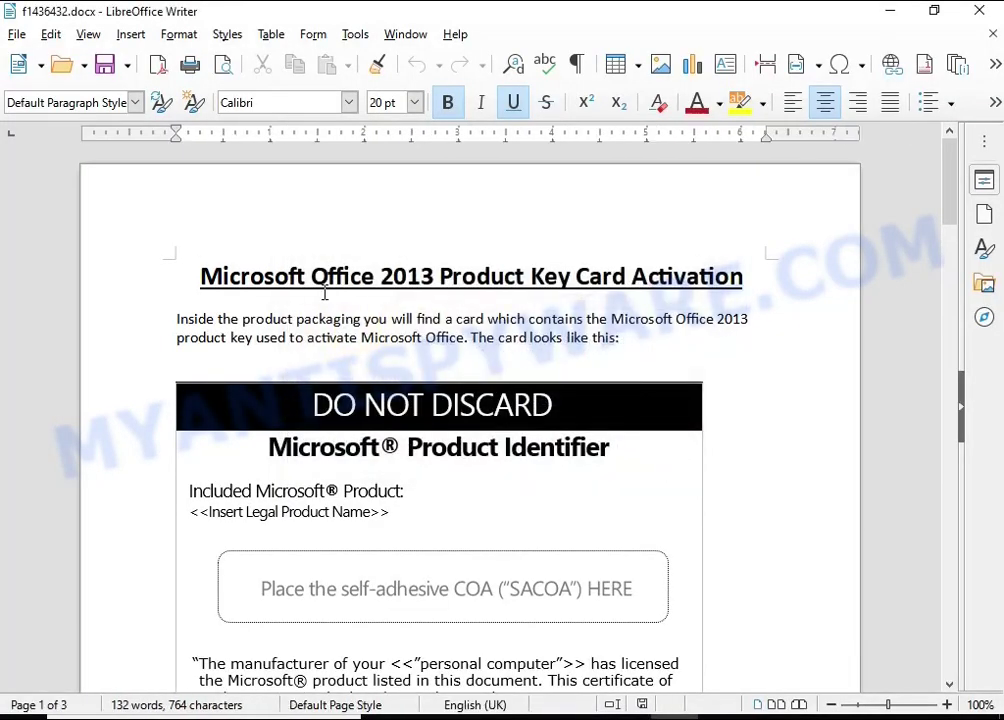
{"action": "scroll", "coordinate": [380, 352], "scroll_direction": "down", "scroll_amount": 5}
{"action": "scroll", "coordinate": [392, 357], "scroll_direction": "down", "scroll_amount": 5}
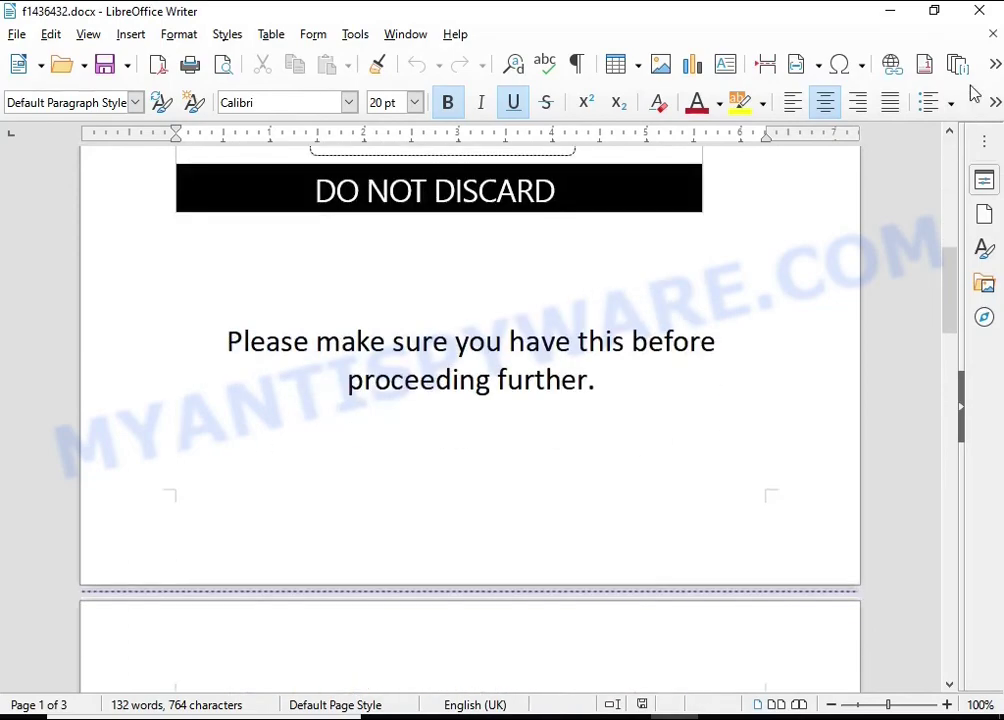
{"action": "left_click", "coordinate": [980, 11]}
{"action": "scroll", "coordinate": [610, 348], "scroll_direction": "down", "scroll_amount": 5}
{"action": "scroll", "coordinate": [610, 350], "scroll_direction": "up", "scroll_amount": 7}
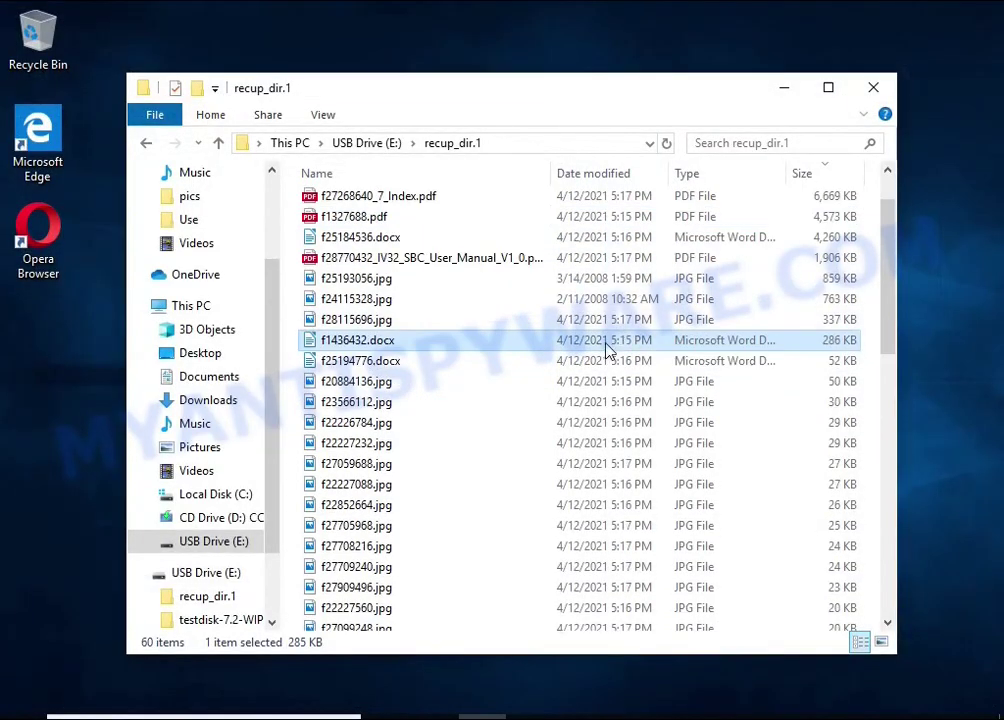